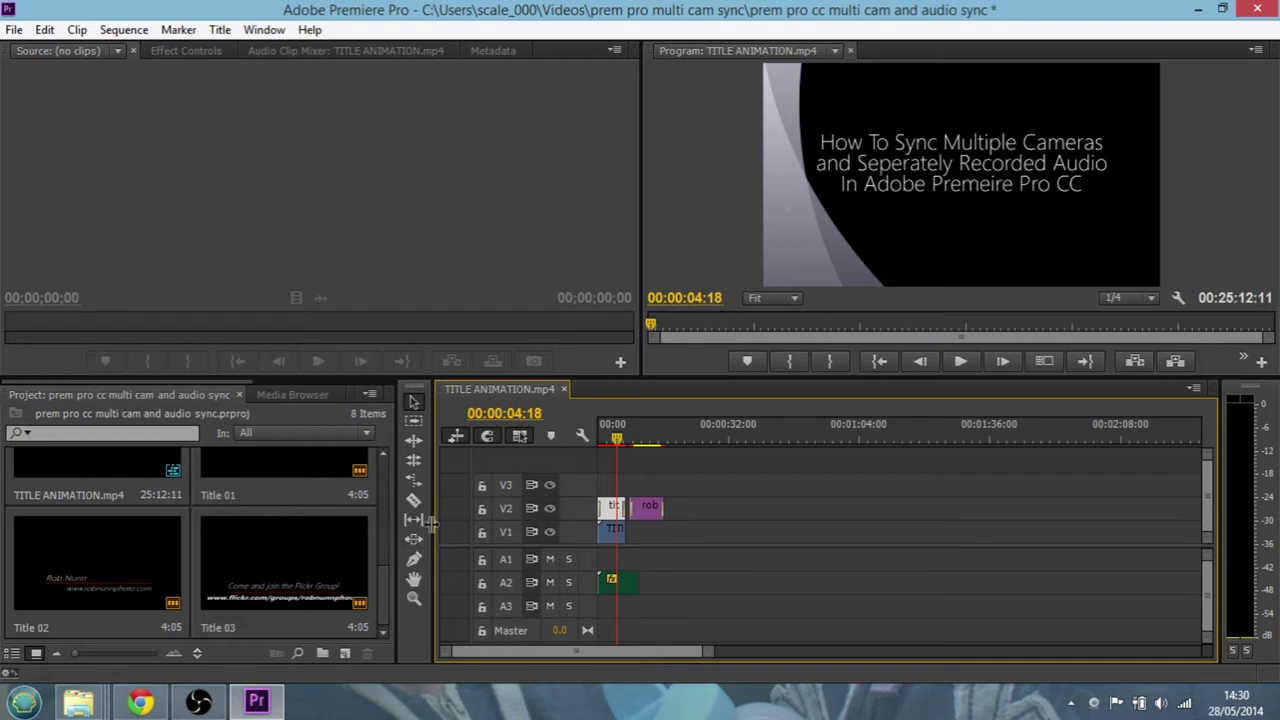
Correct the spelling of "Premeire" to "Premiere" in the opening title's text and close the title editor
double_click(612, 508)
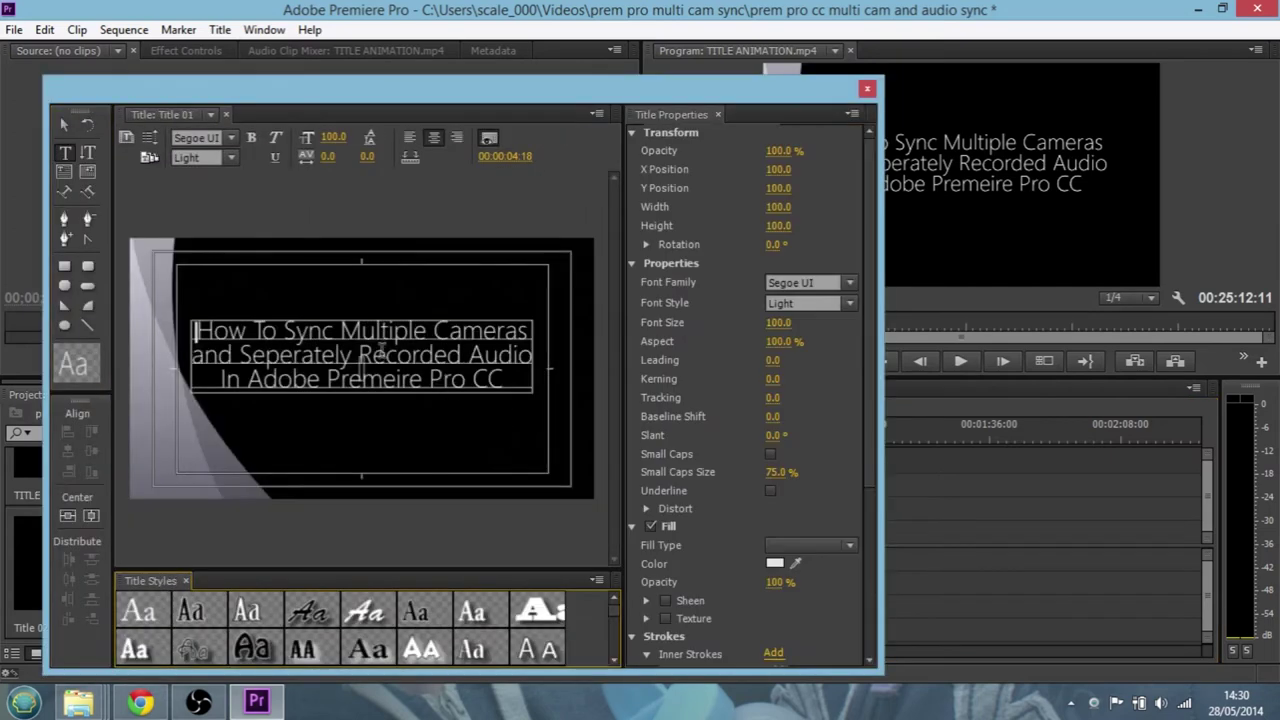
left_click(398, 381)
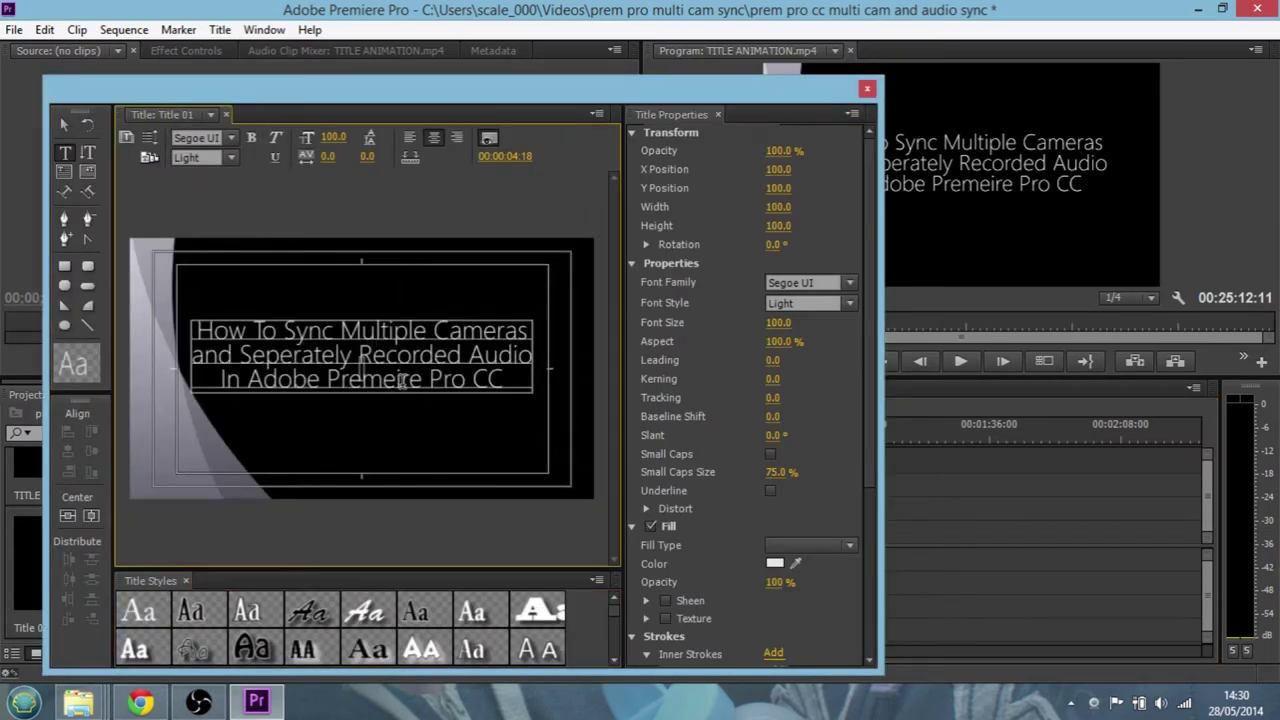
key("BackSpace")
key("BackSpace")
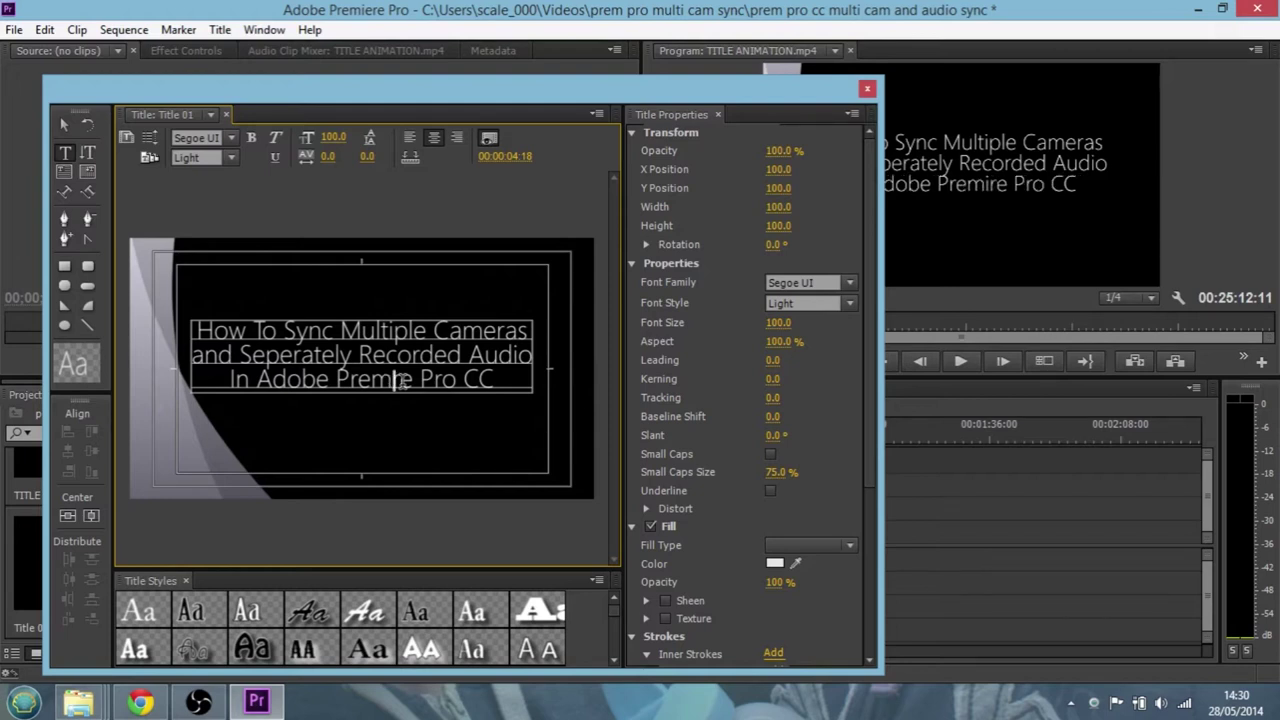
type("ie")
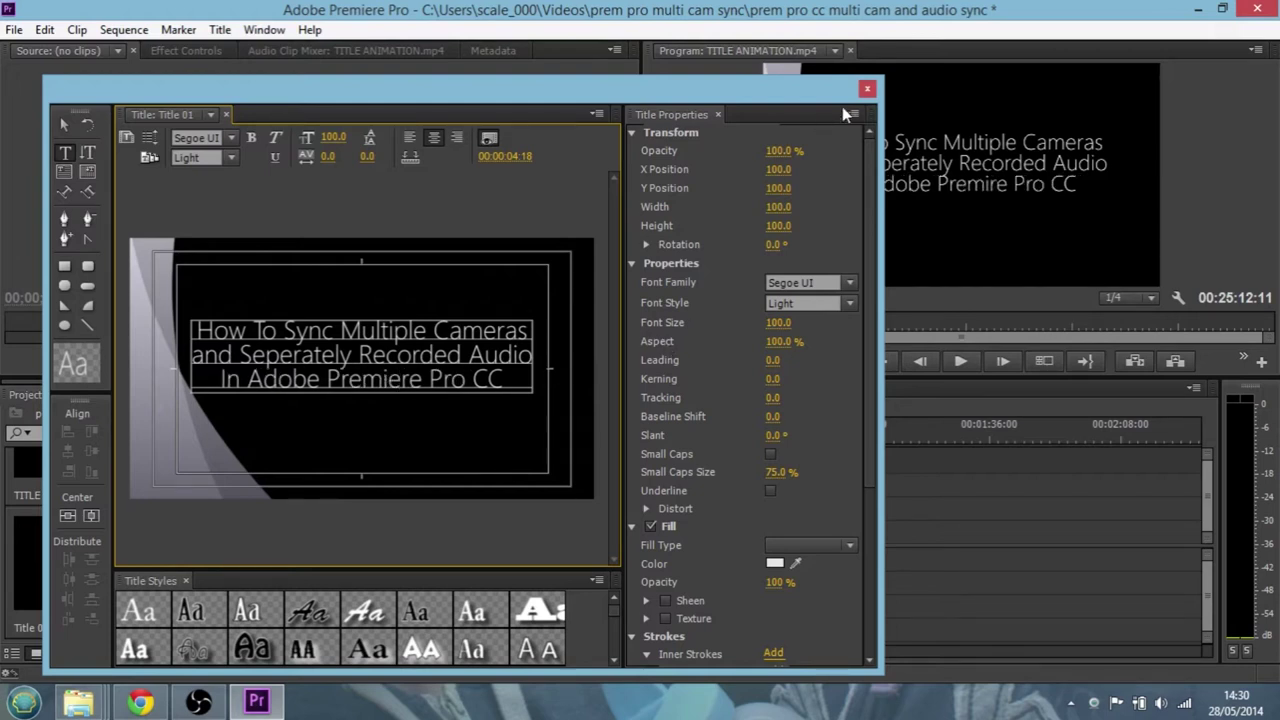
left_click(867, 88)
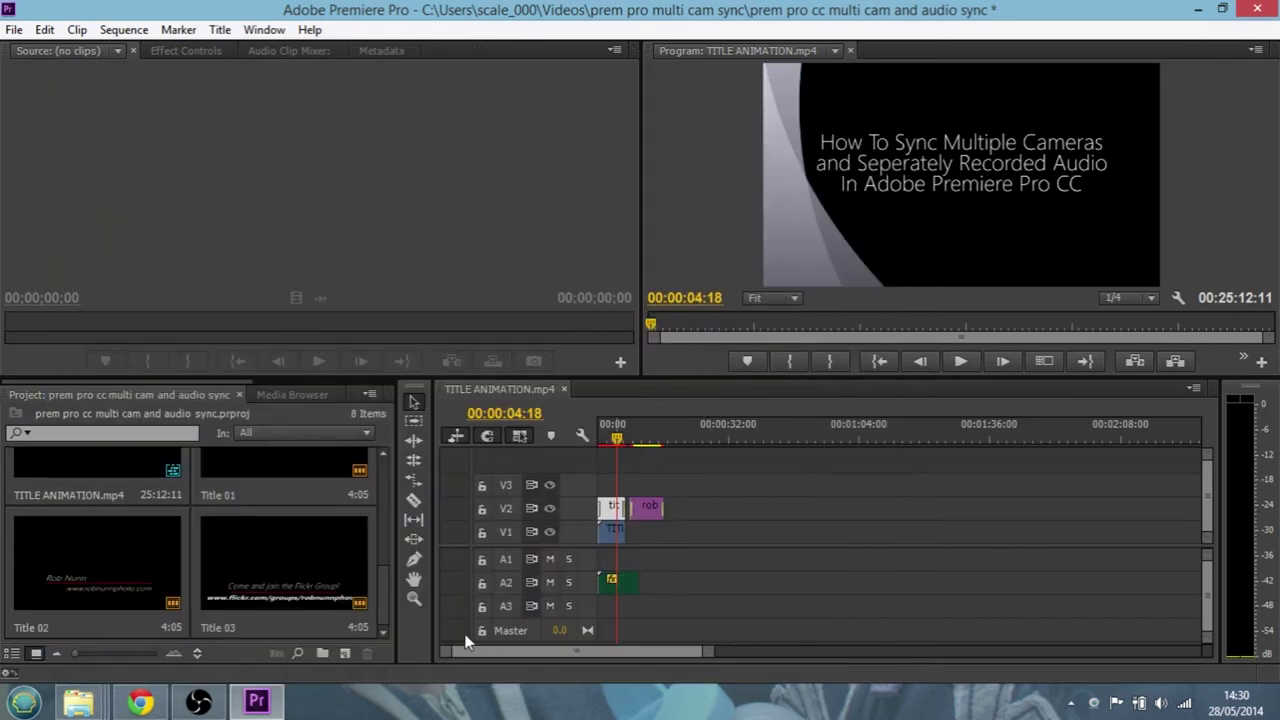
Import 600d main, audio ready, c920 closeup, s5700 side and screencast from the prem pro multi cam sync folder into the project
left_click(386, 598)
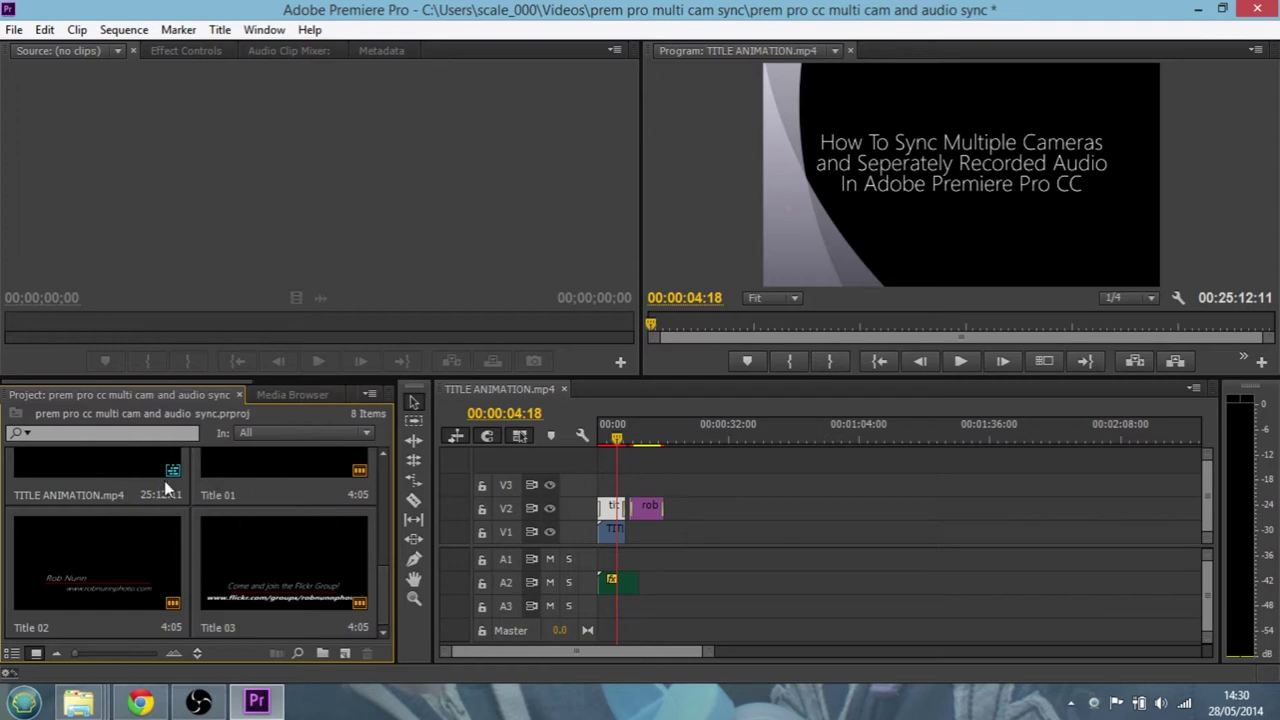
mouse_move(79, 707)
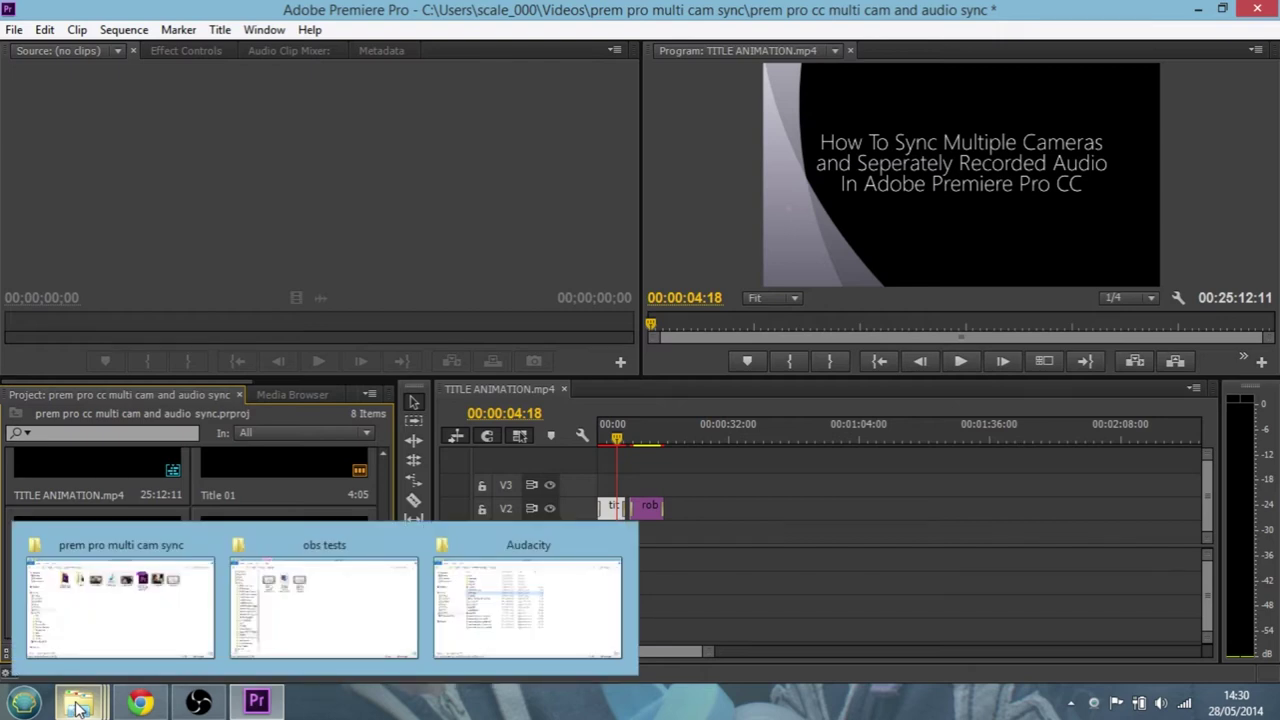
left_click(143, 590)
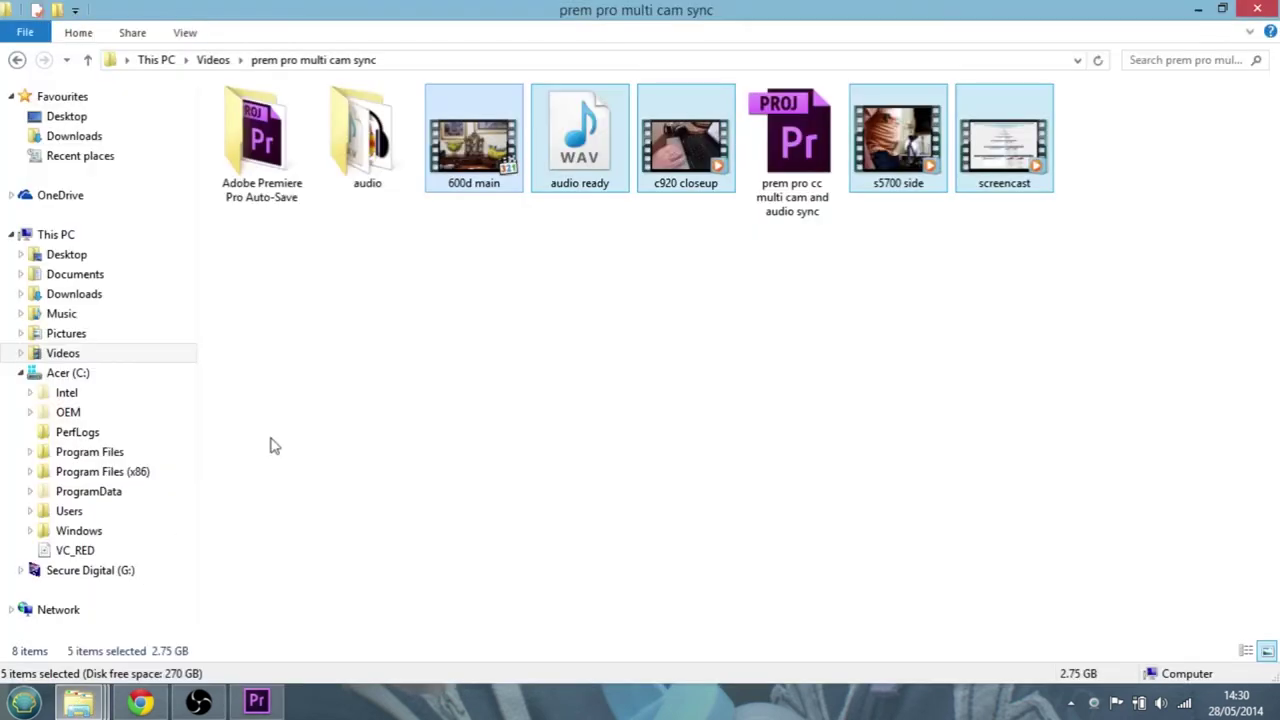
left_click(483, 351)
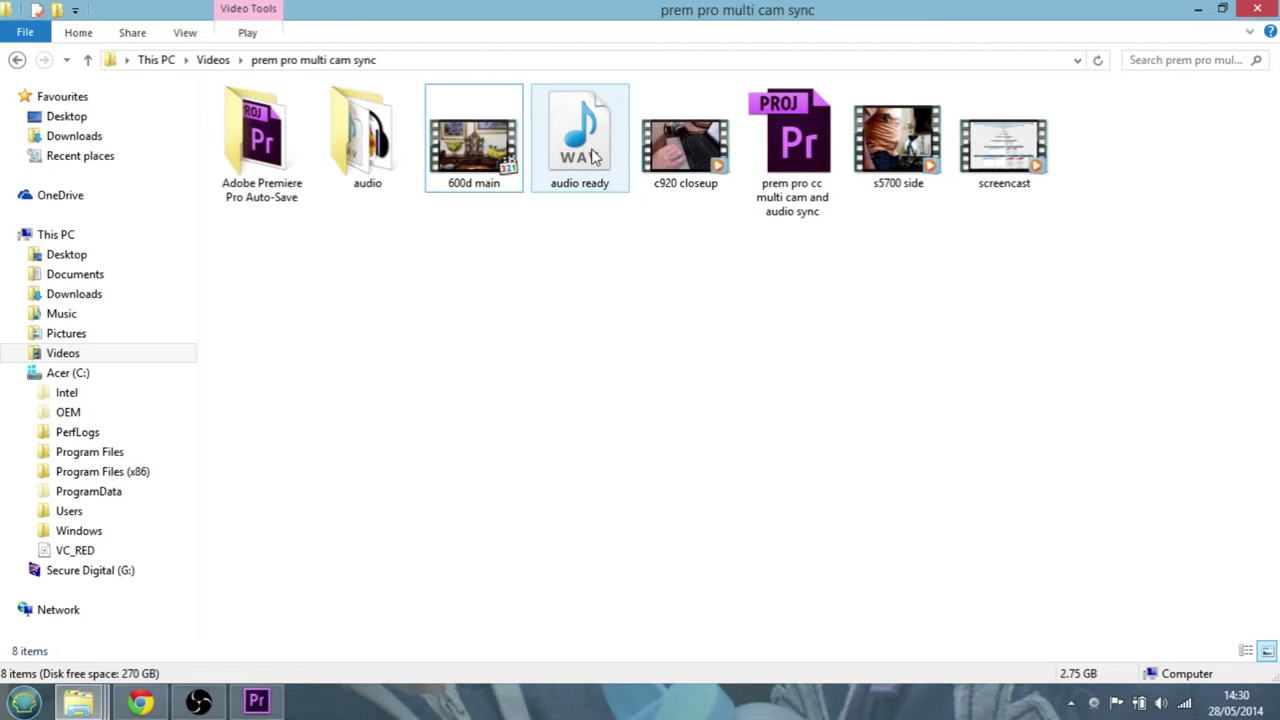
left_click(483, 170)
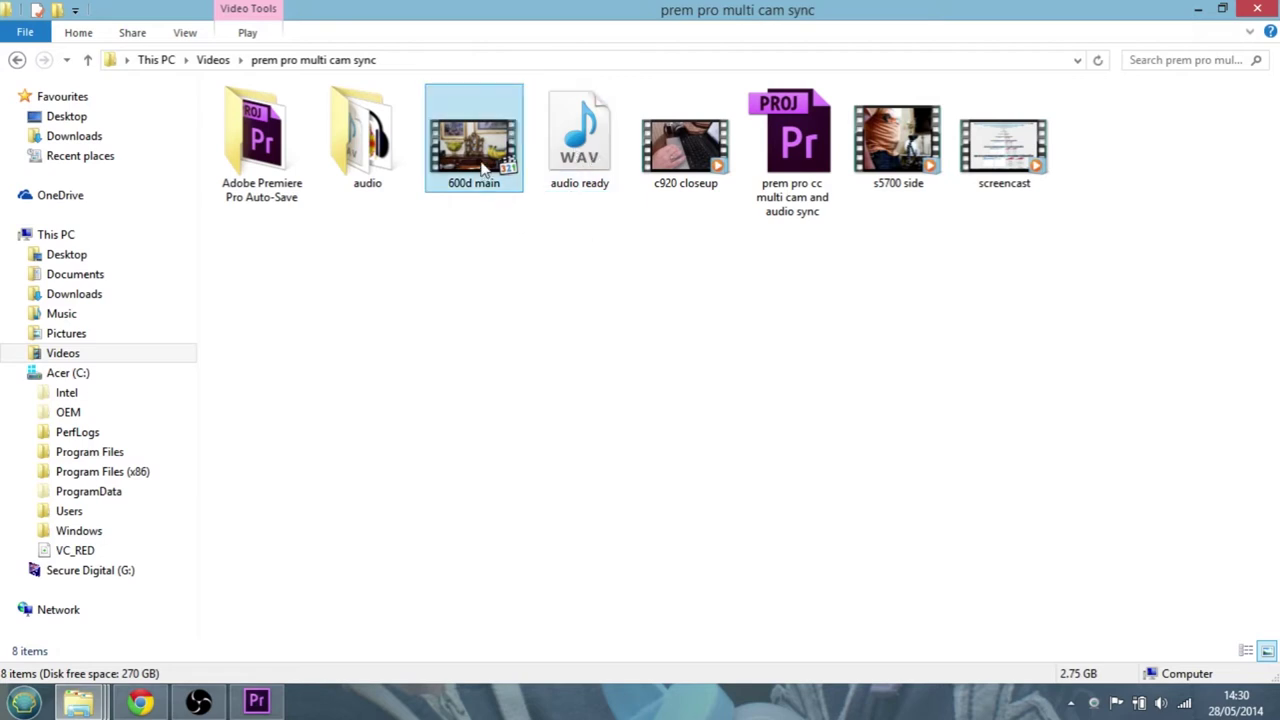
left_click(588, 135, "ctrl")
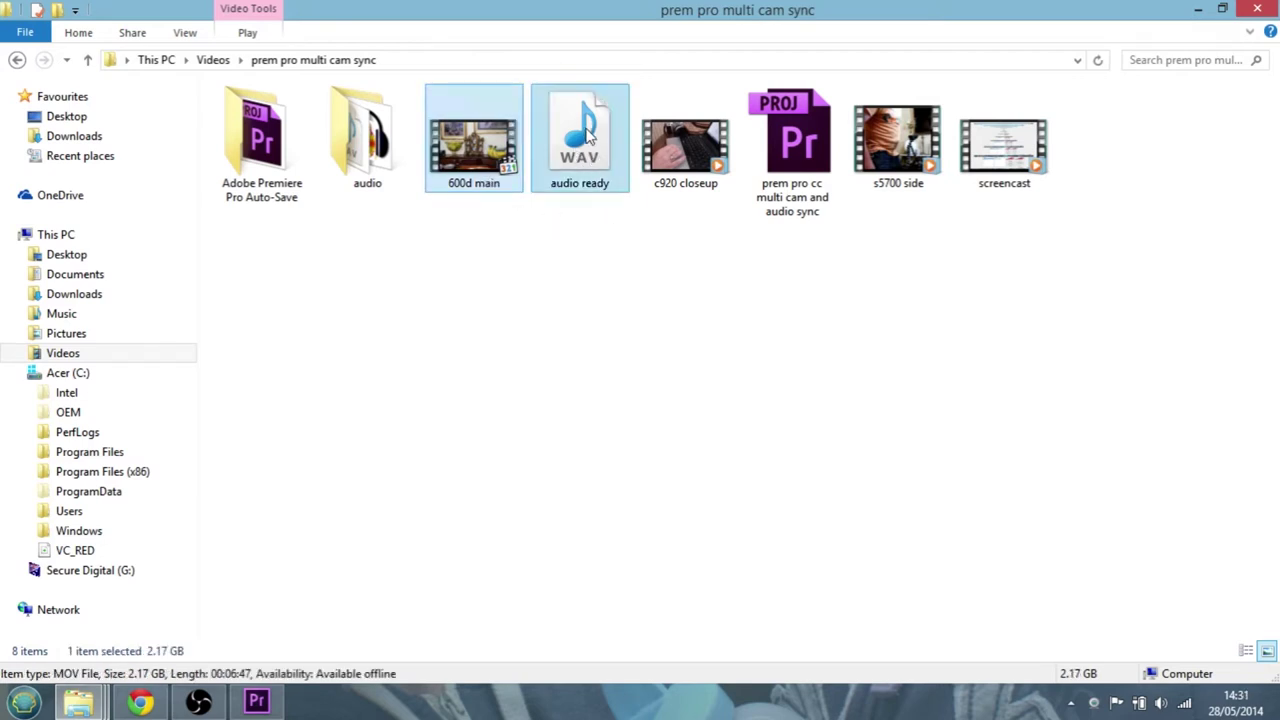
left_click(684, 165, "ctrl")
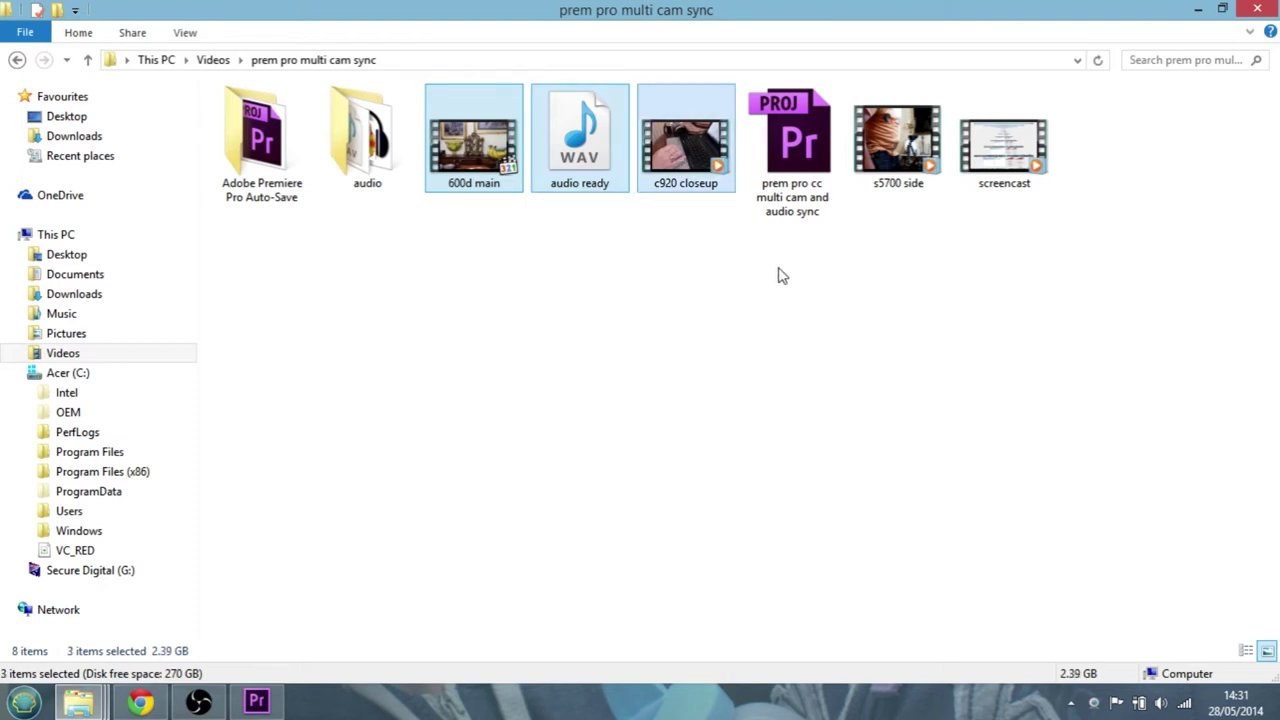
left_click(883, 145, "ctrl")
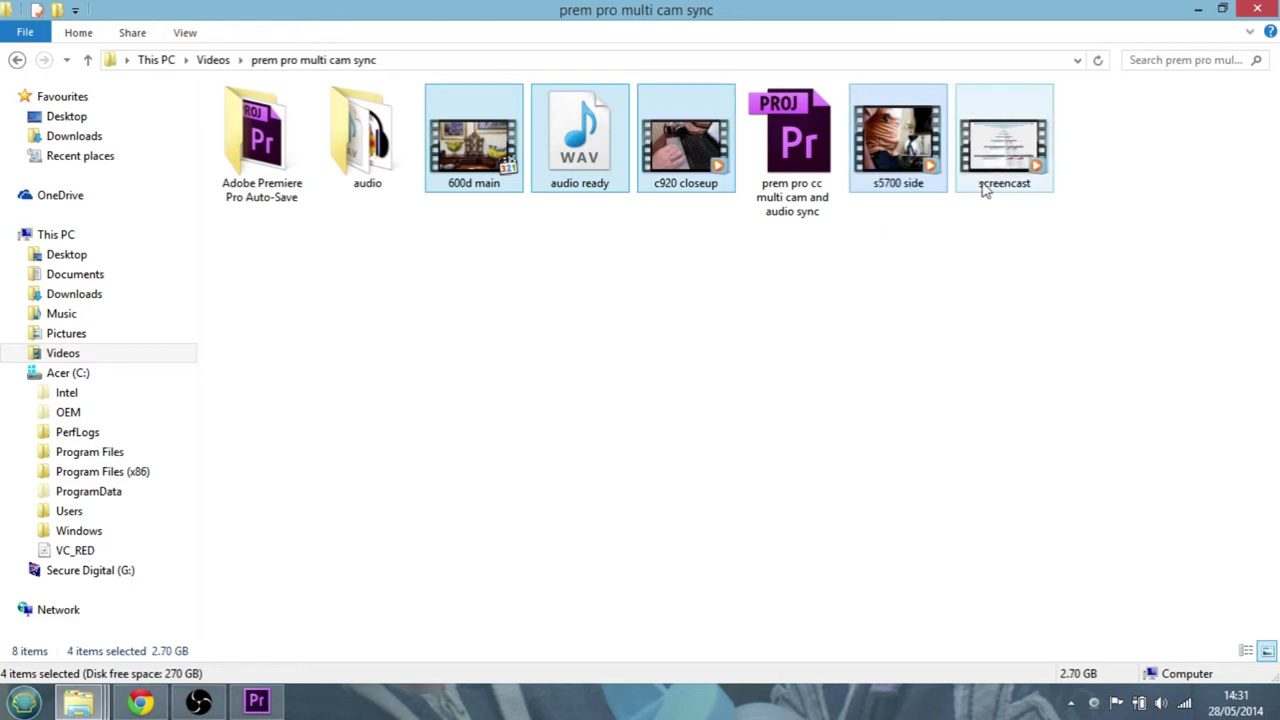
left_click(1004, 152, "ctrl")
left_click_drag(491, 109, 259, 627)
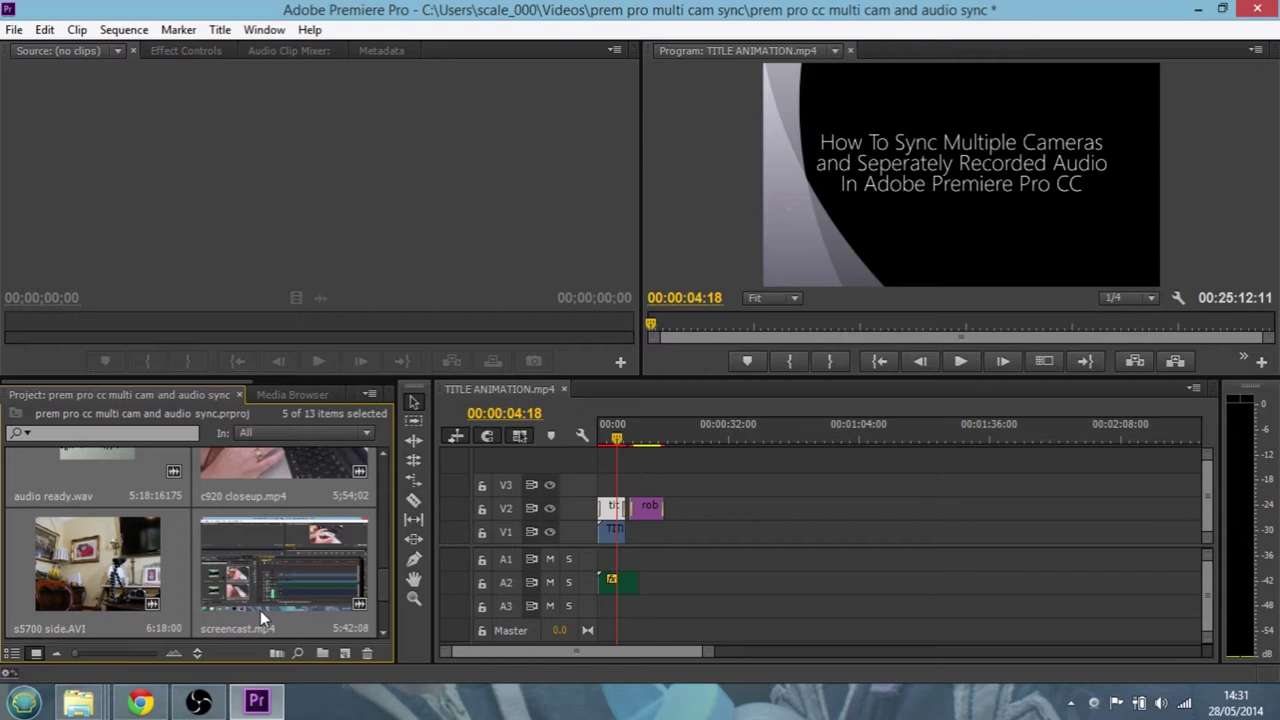
Look through the newly imported camera, screencast and audio clips in the project bin
left_click(386, 550)
mouse_move(391, 551)
left_mouse_down()
mouse_move(394, 586)
mouse_move(393, 562)
left_mouse_up()
scroll(393, 560, "up", 1)
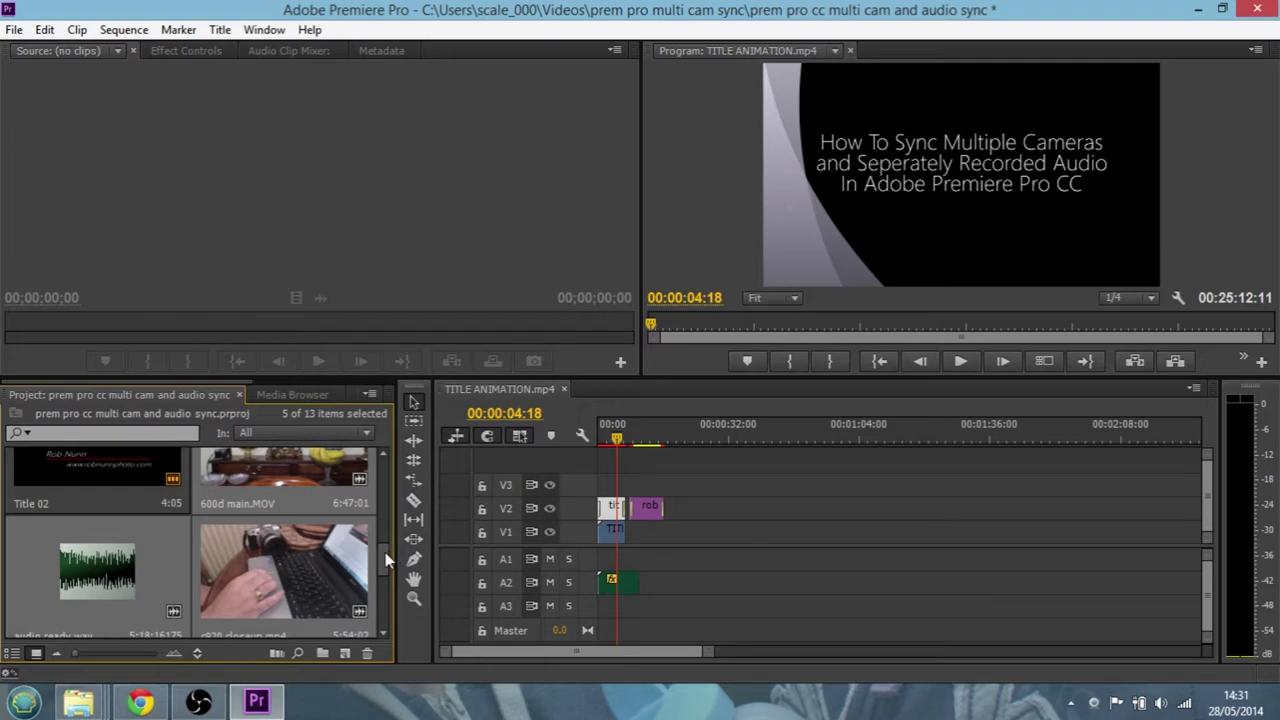
left_click_drag(385, 552, 392, 597)
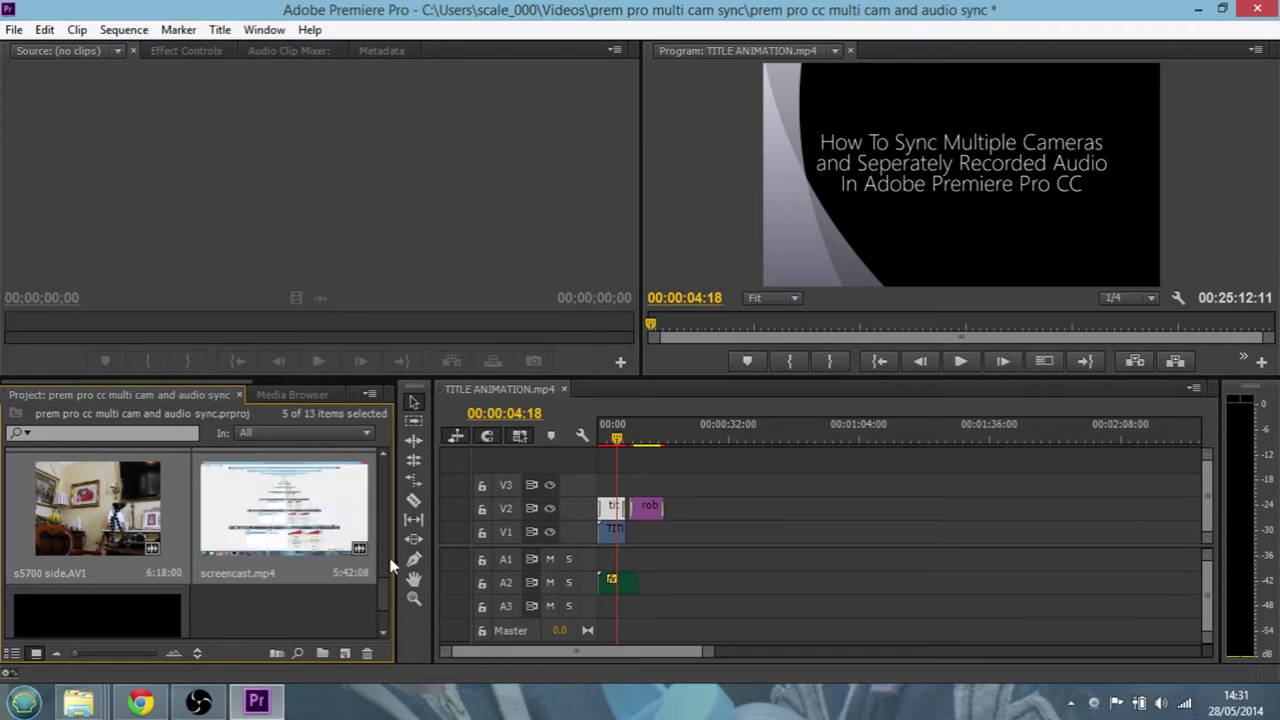
mouse_move(385, 597)
left_mouse_down()
mouse_move(380, 567)
mouse_move(382, 580)
left_mouse_up()
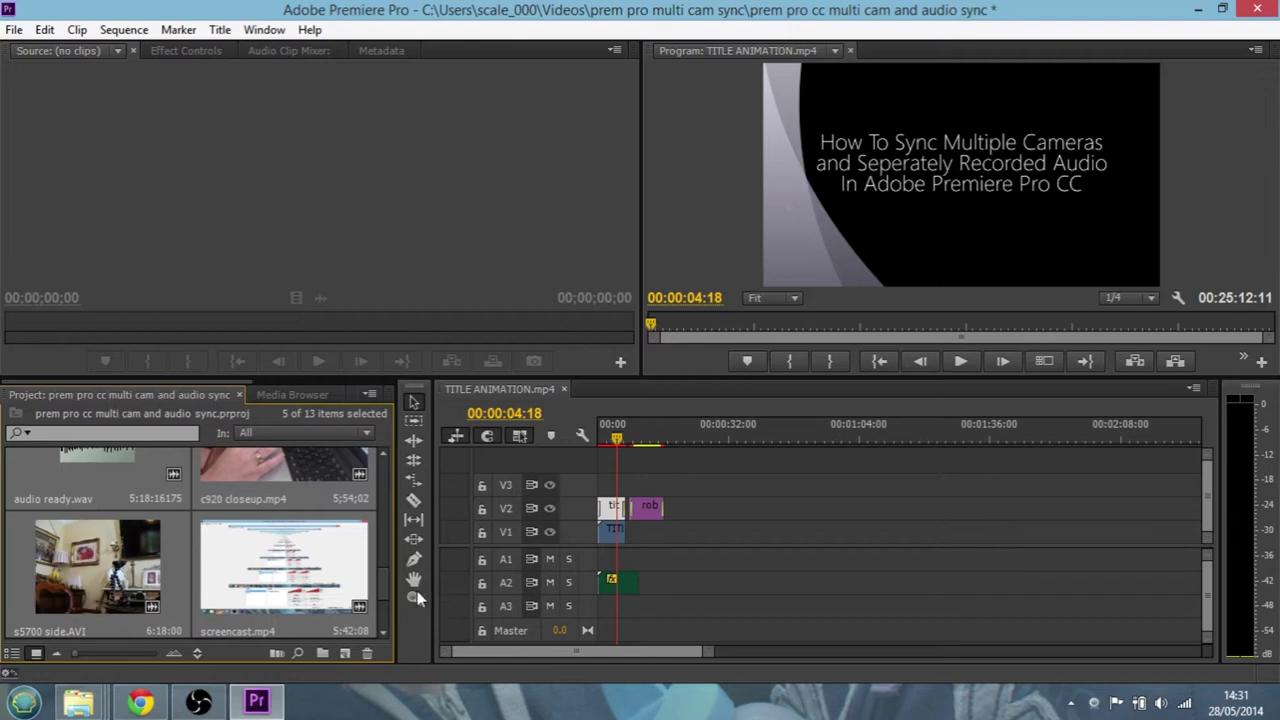
left_click_drag(382, 575, 381, 558)
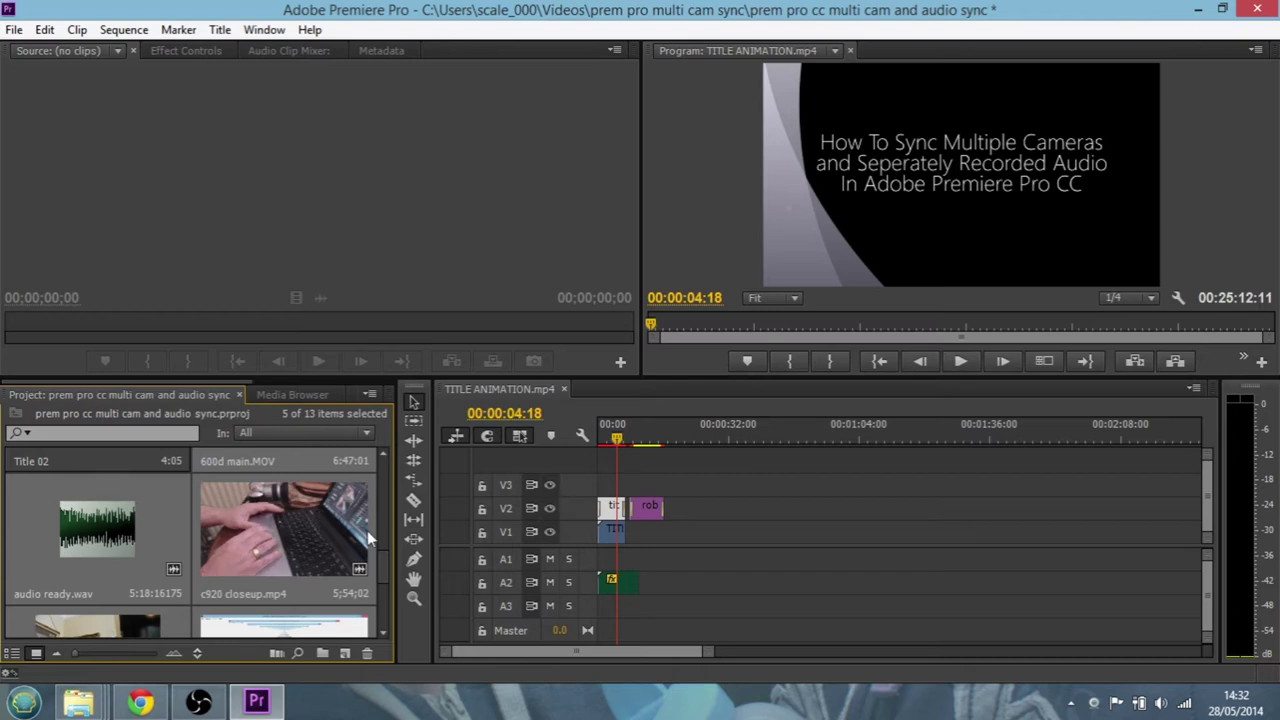
scroll(383, 562, "down", 2)
scroll(383, 580, "down", 1)
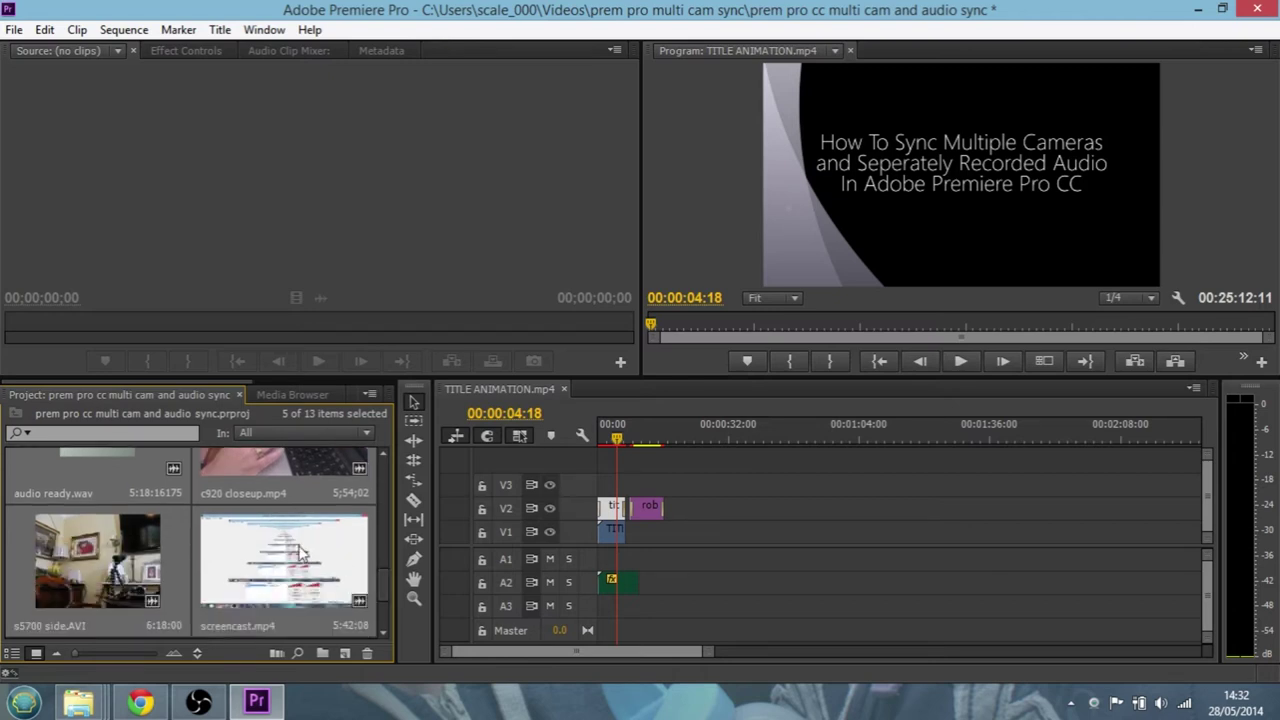
left_click_drag(383, 590, 380, 561)
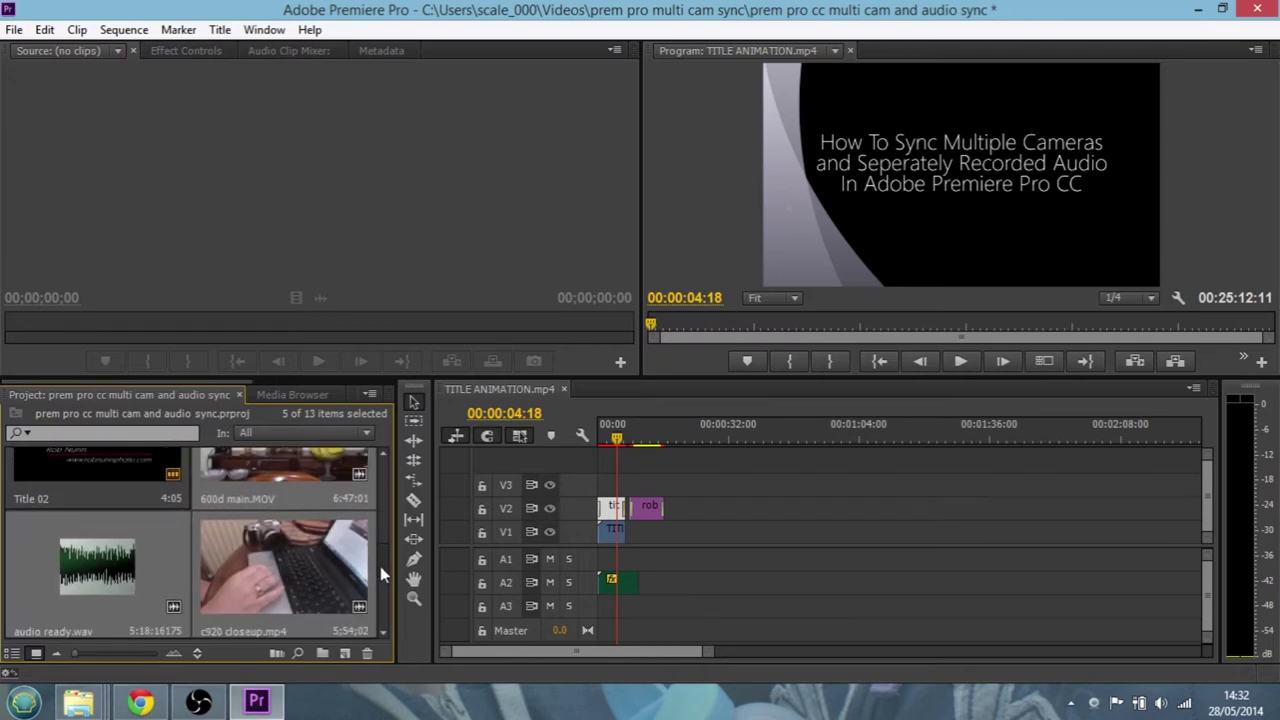
Create an audio-synchronized multi-camera source sequence from 600d main.MOV, audio ready.wav, c920 closeup.mp4, screencast.mp4 and s5700 side.AVI, using track channel 1
left_click(304, 482)
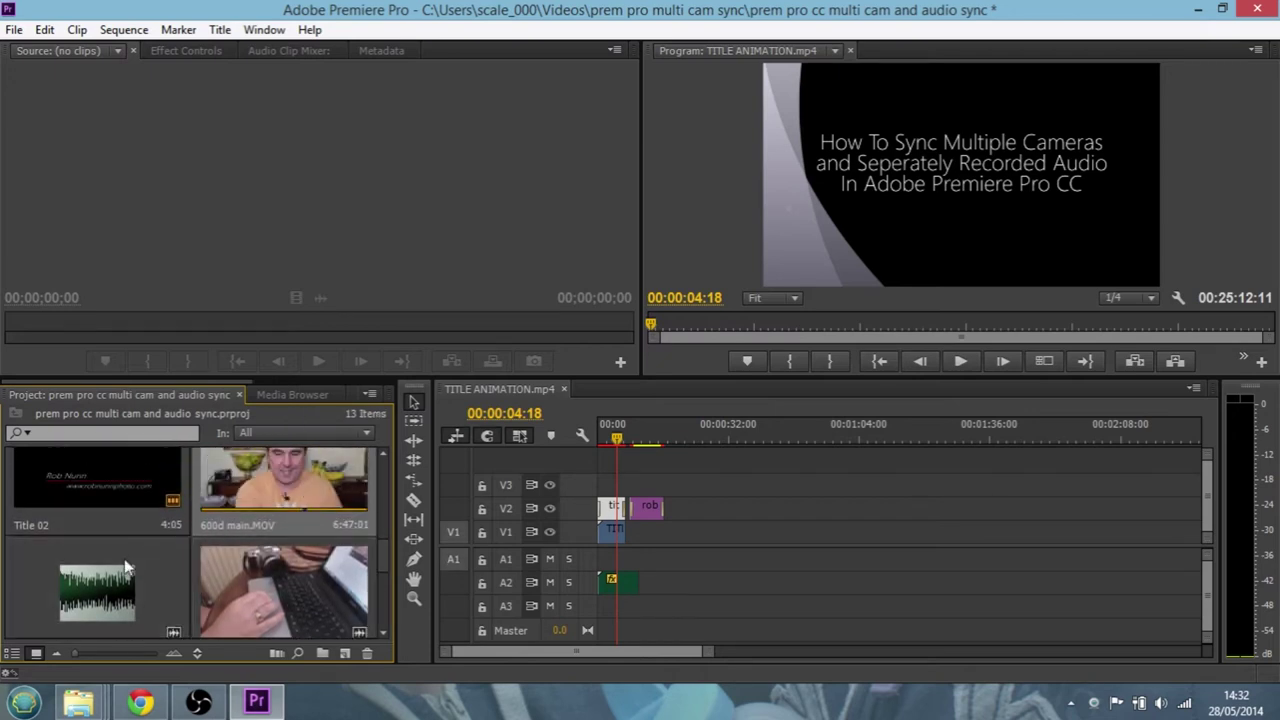
left_click(93, 586)
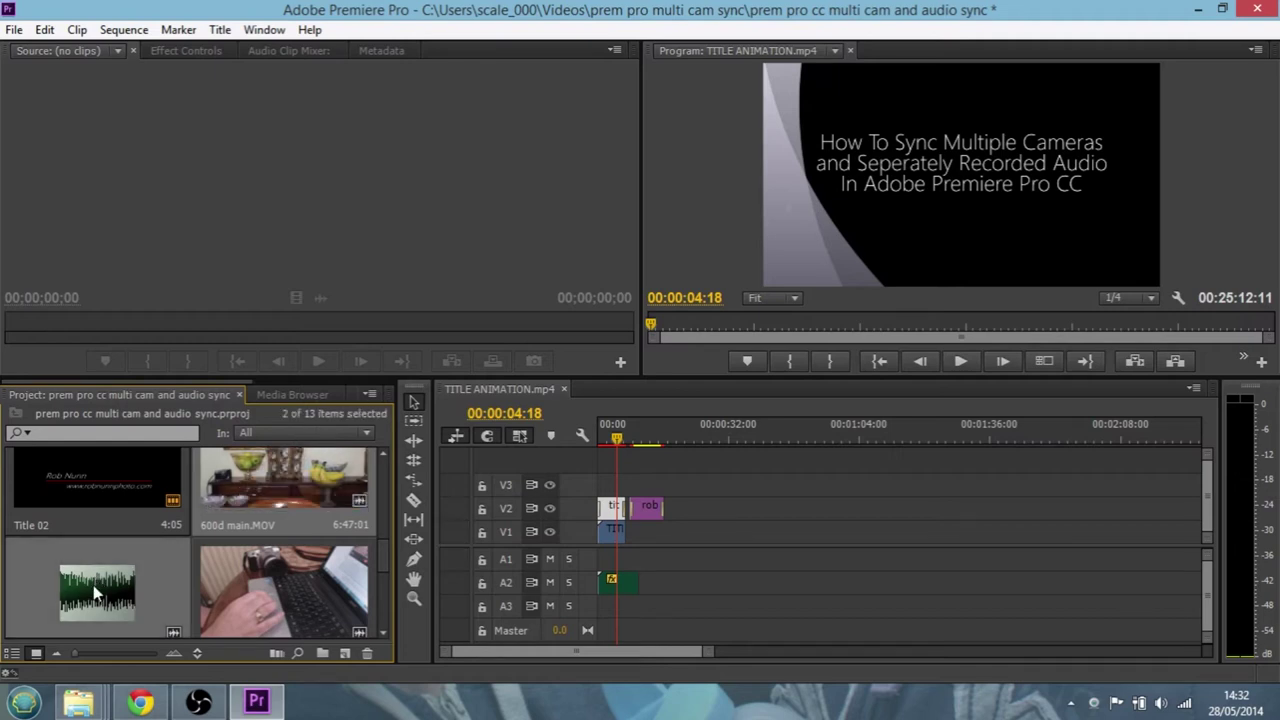
left_click(289, 588, "ctrl")
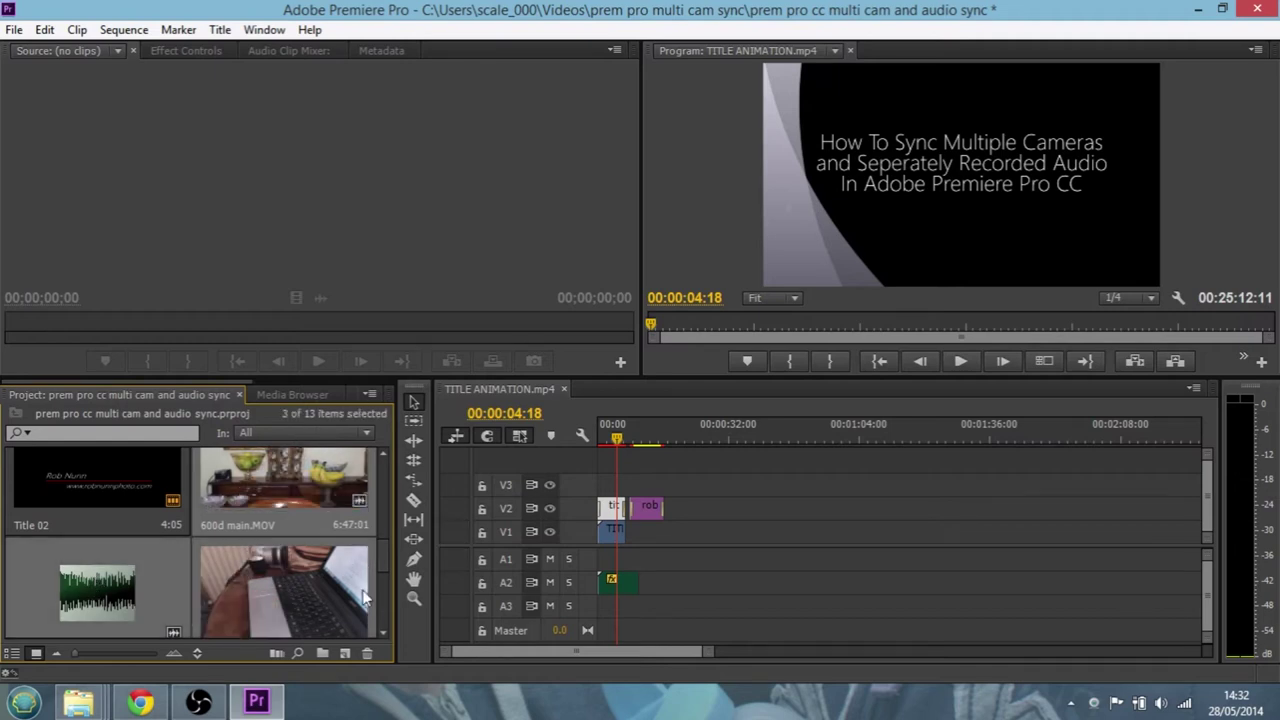
scroll(385, 567, "down", 3)
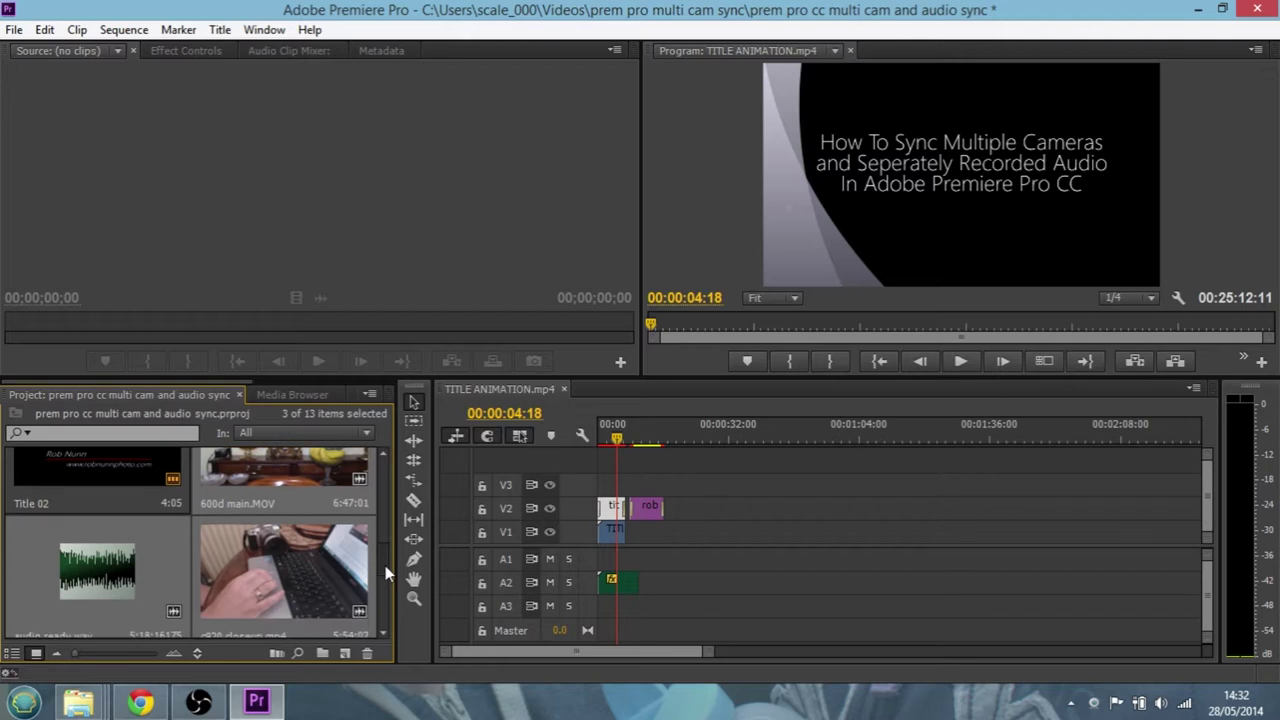
scroll(385, 574, "down", 3)
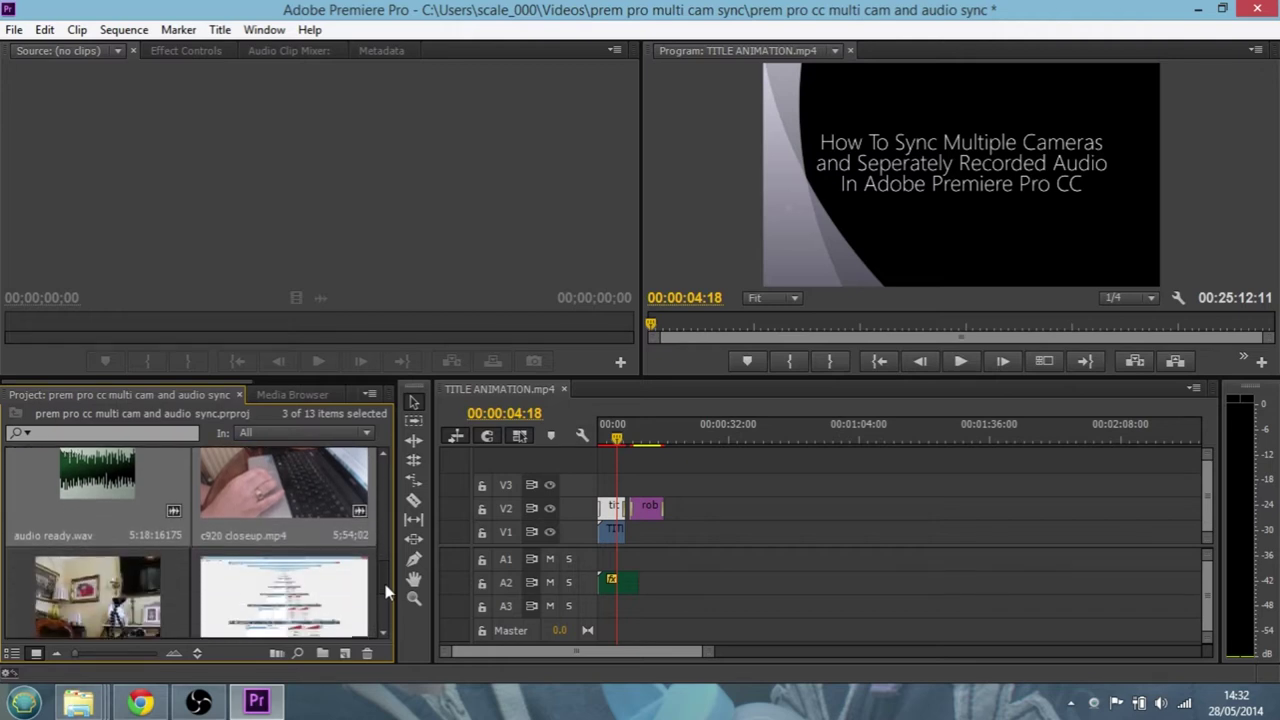
left_click(340, 580, "ctrl")
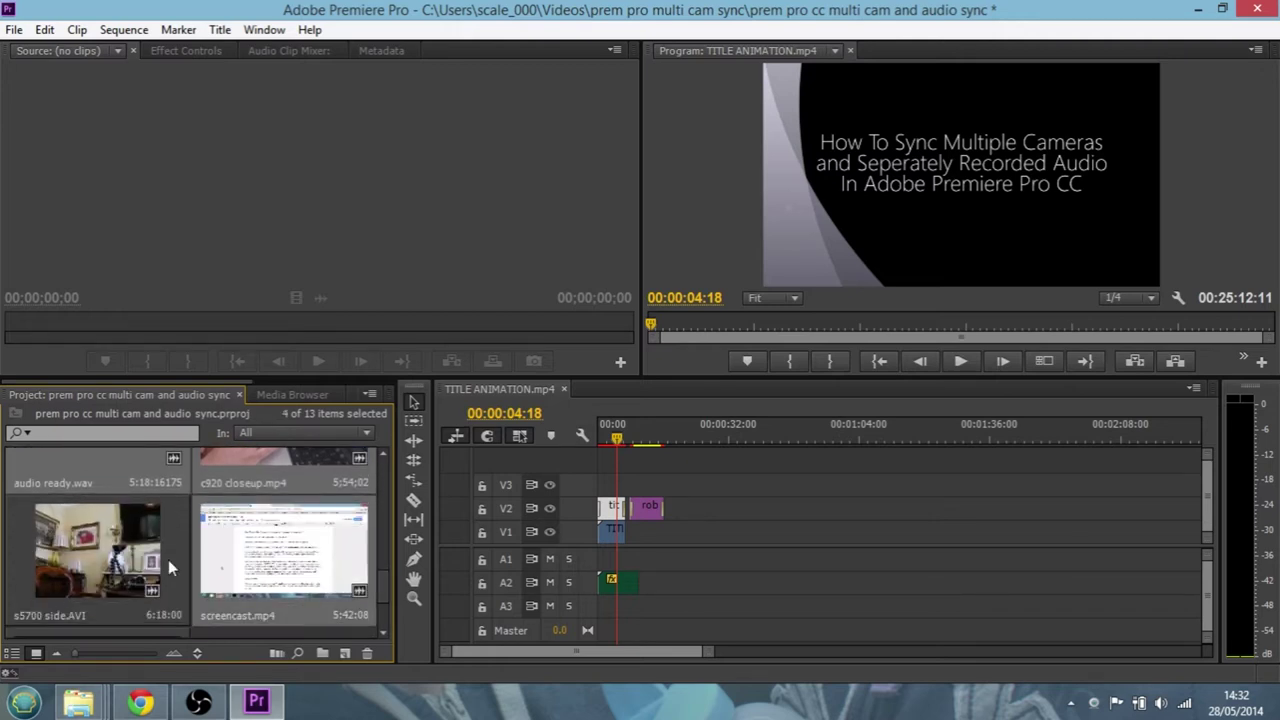
left_click(168, 559, "ctrl")
left_click_drag(386, 597, 360, 552)
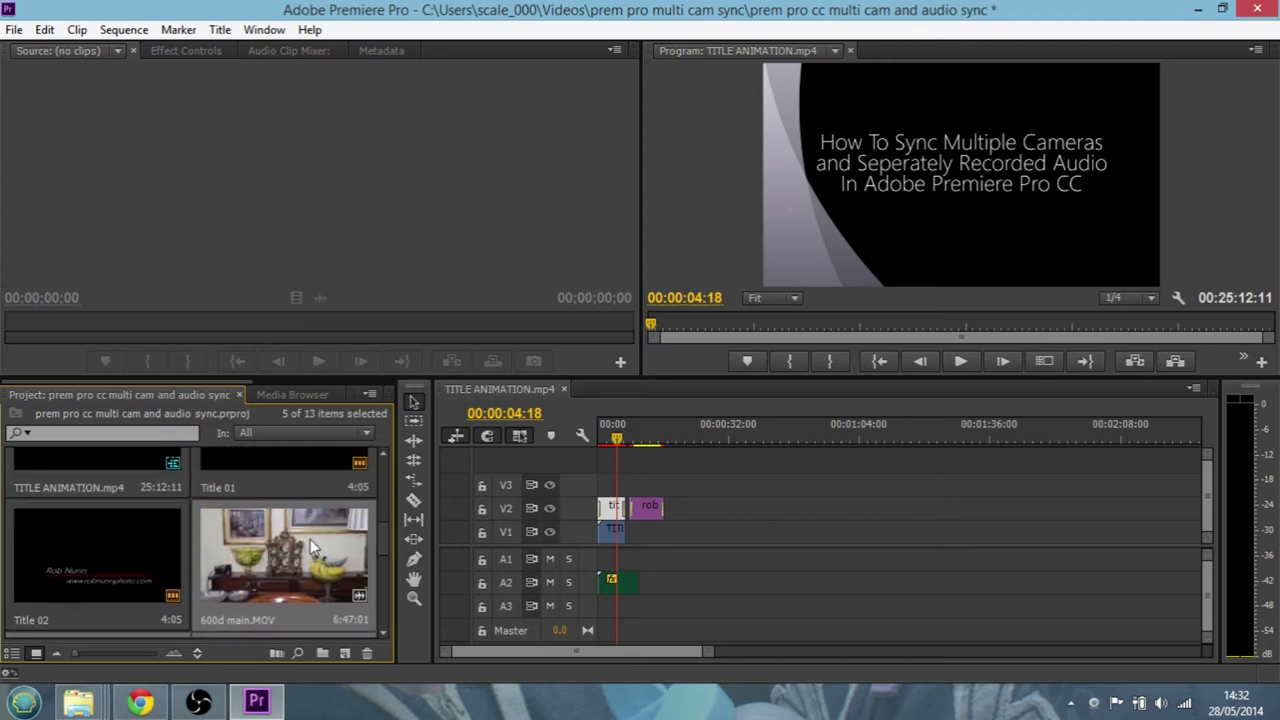
right_click(307, 546)
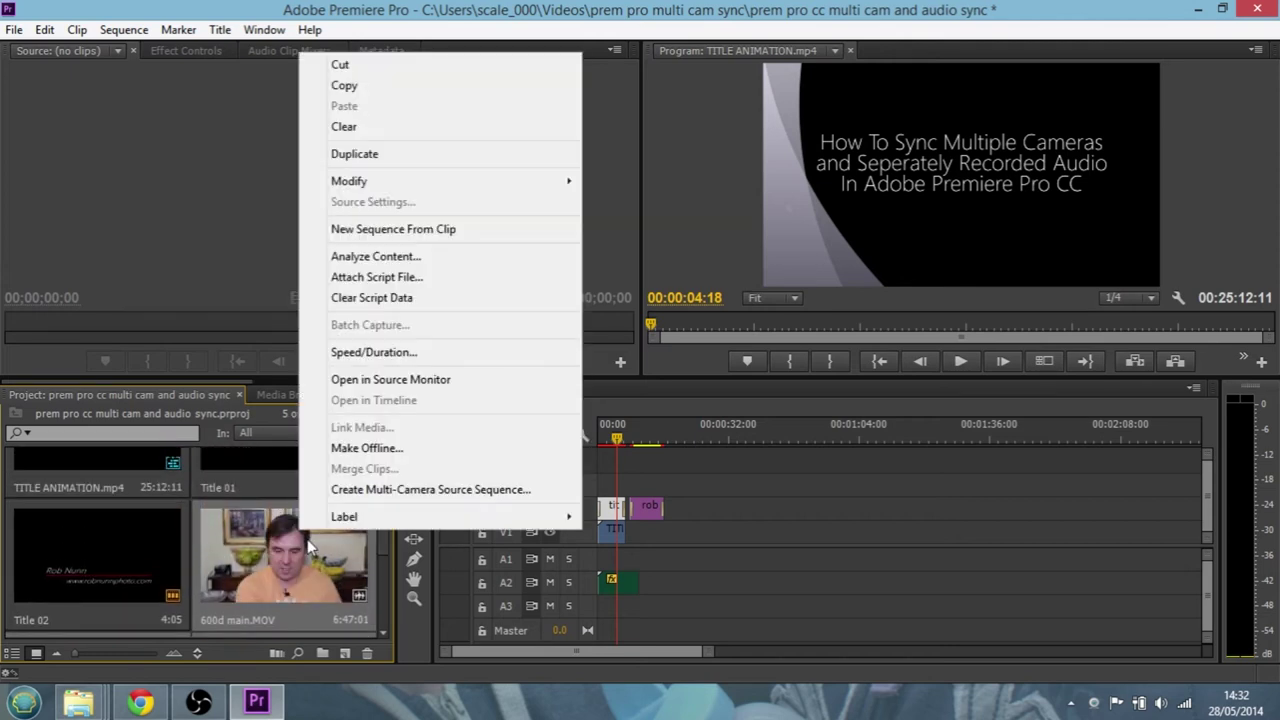
left_click(380, 490)
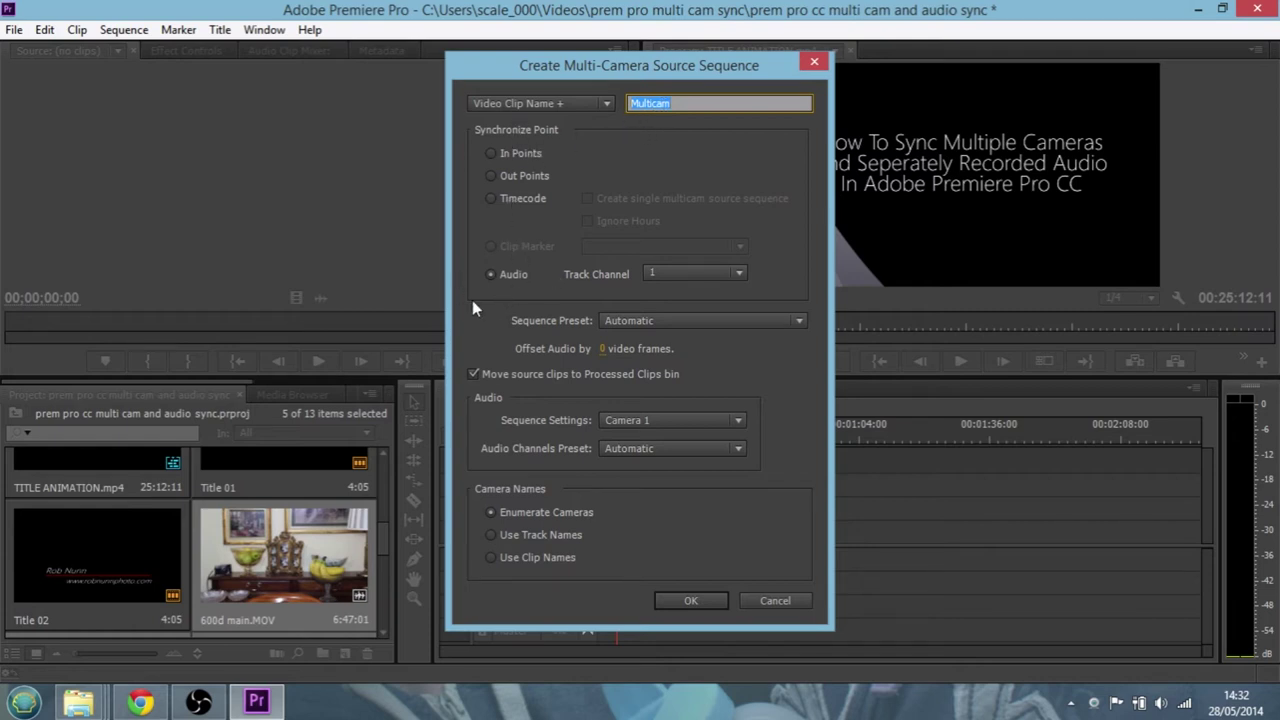
left_click(490, 274)
left_click(686, 600)
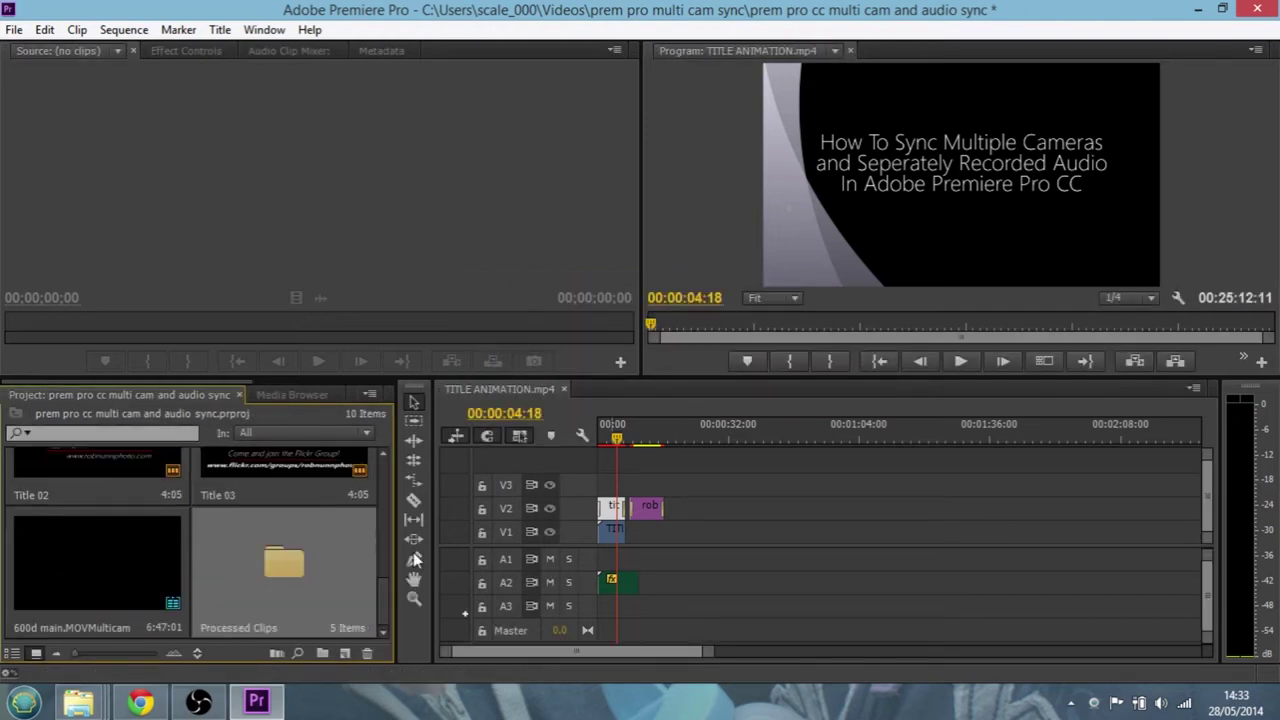
Check the contents of the Processed Clips bin and place the multicam sequence on V1 and A1 directly after the title animation
double_click(280, 565)
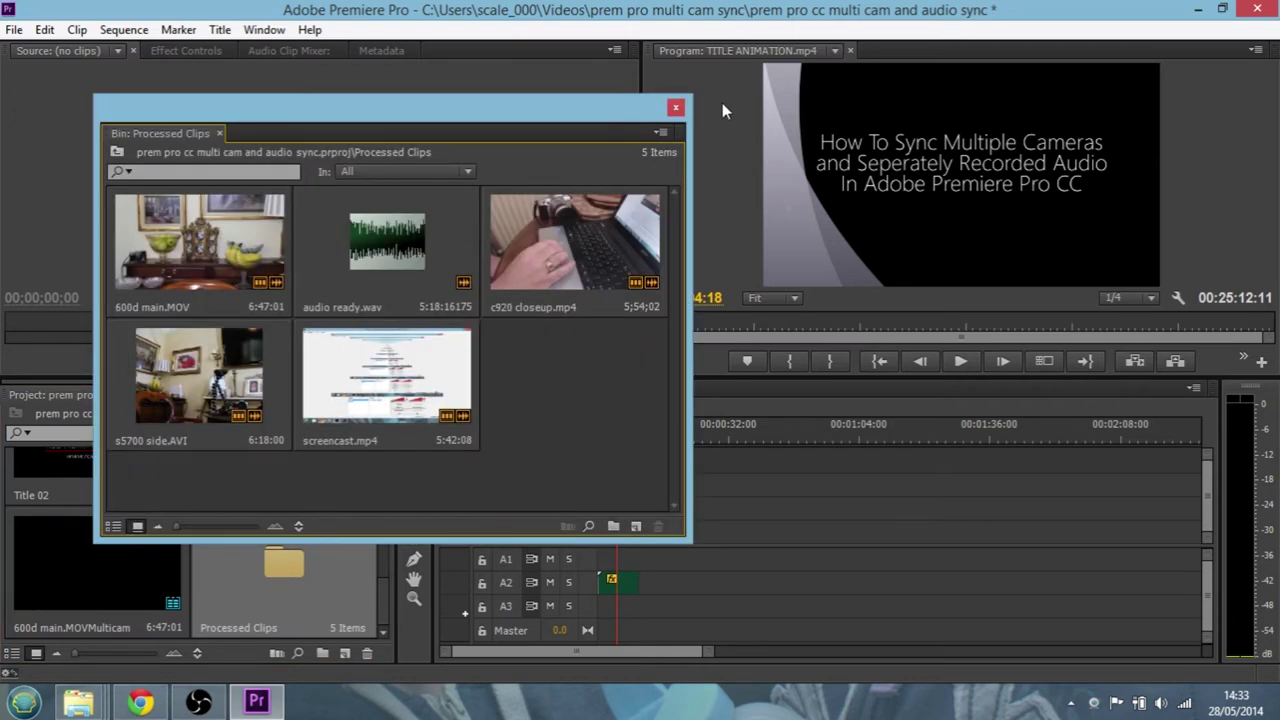
left_click(676, 107)
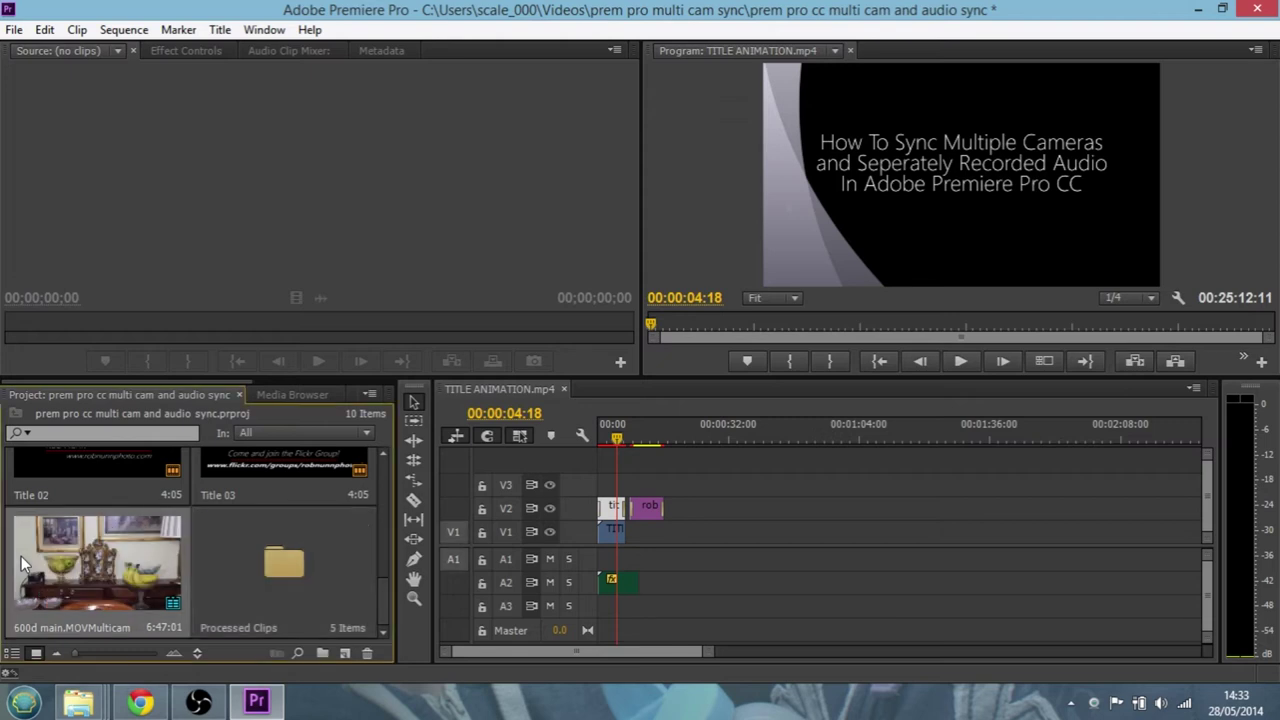
left_click(126, 549)
left_click_drag(126, 549, 636, 541)
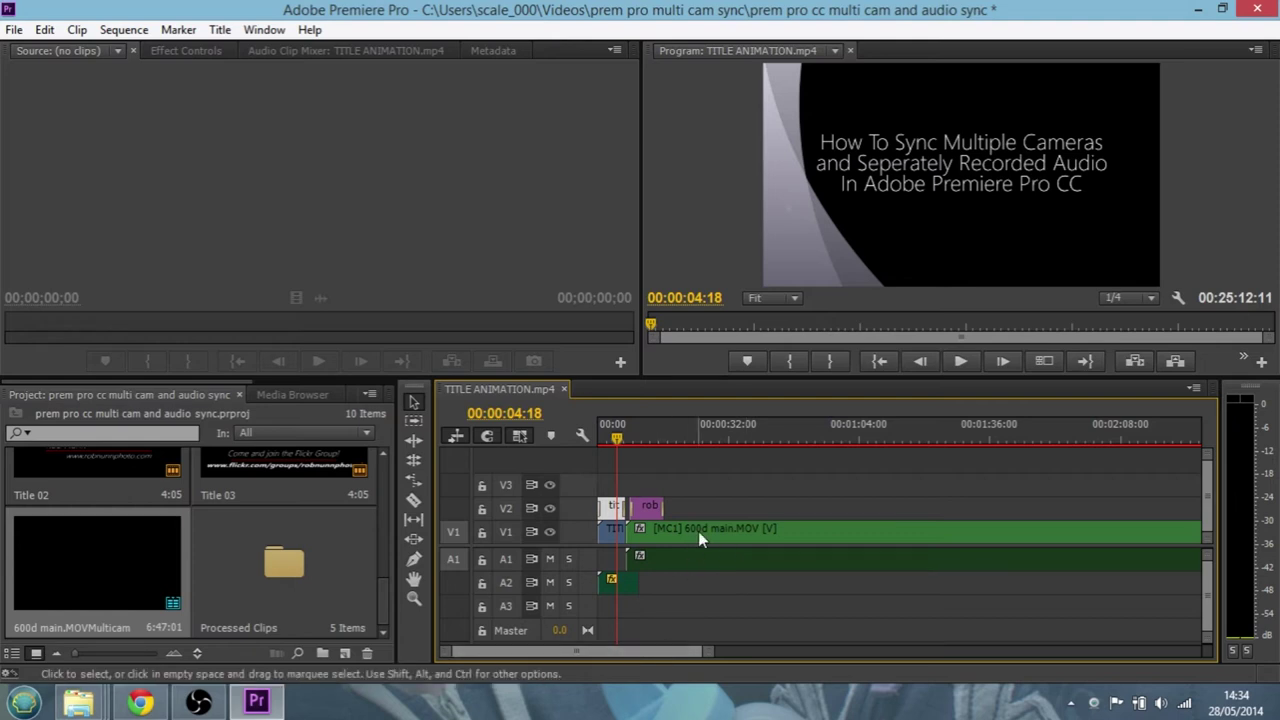
Select the multicam clip on V1 and play back its opening, stopping at about 33 seconds
left_click(760, 530)
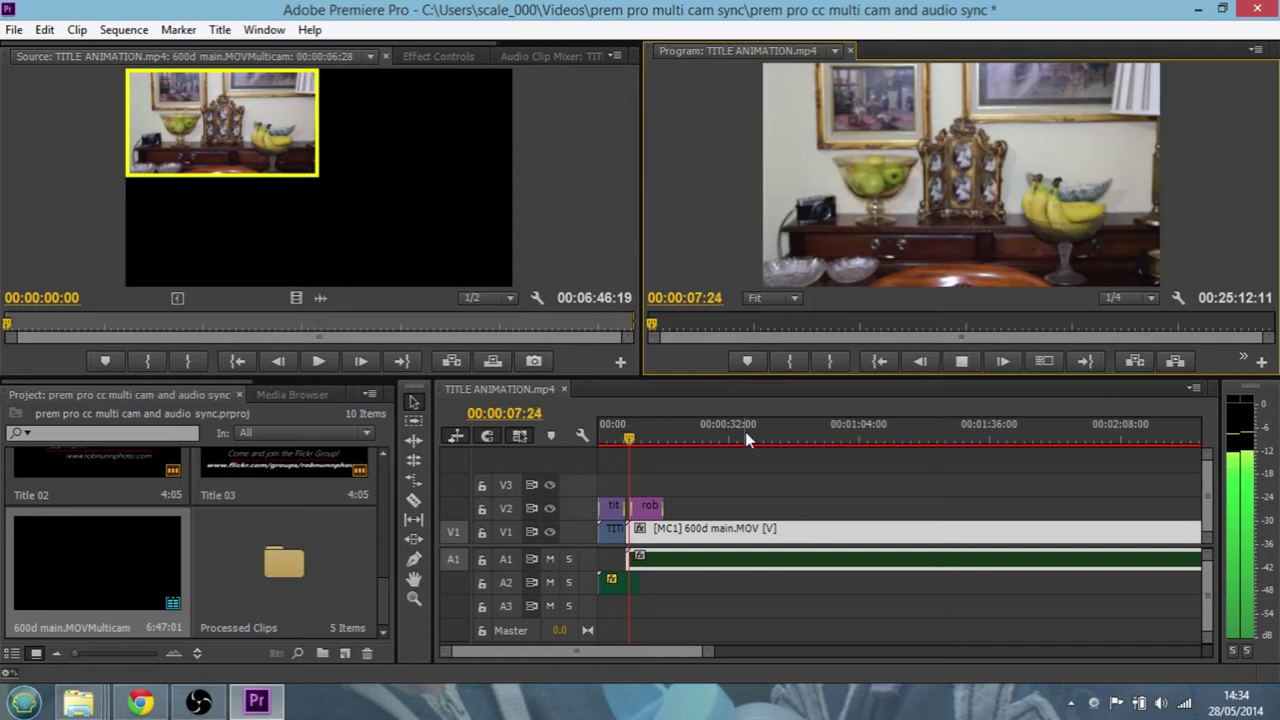
left_click(960, 366)
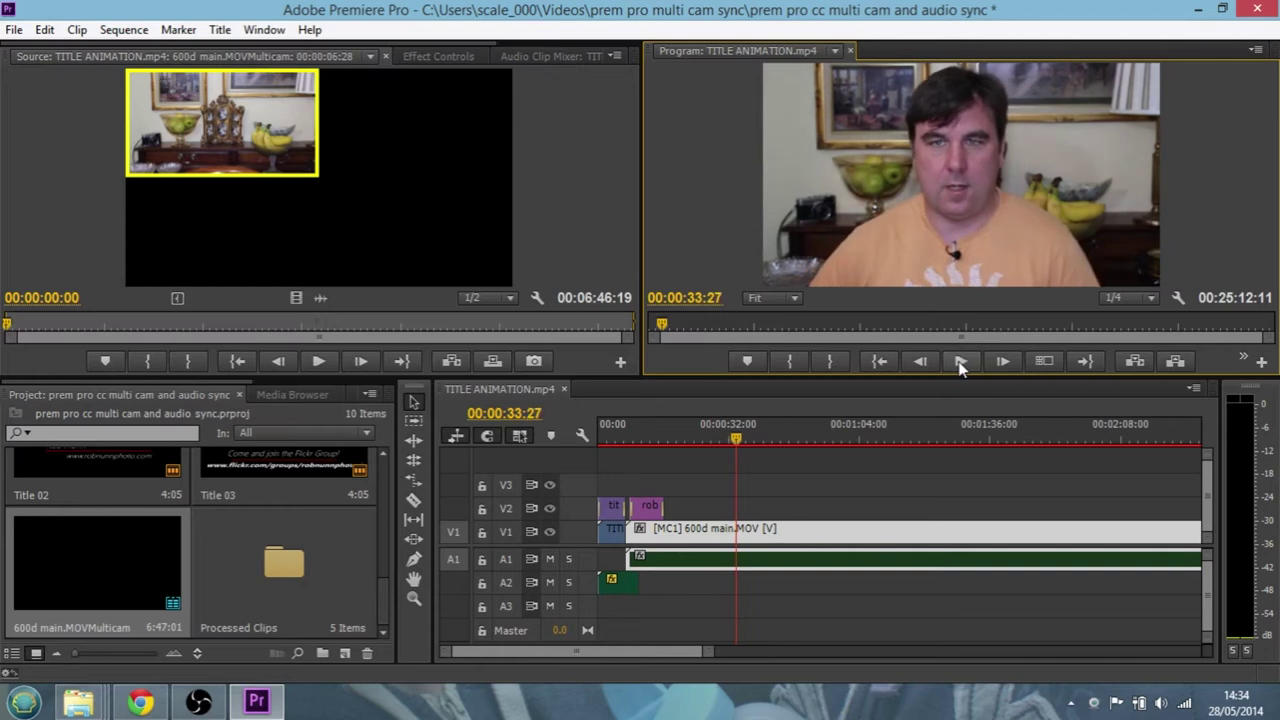
Turn on the multi-camera view in the Program monitor and point out its toggle among the monitor's customizable controls
left_click(1044, 363)
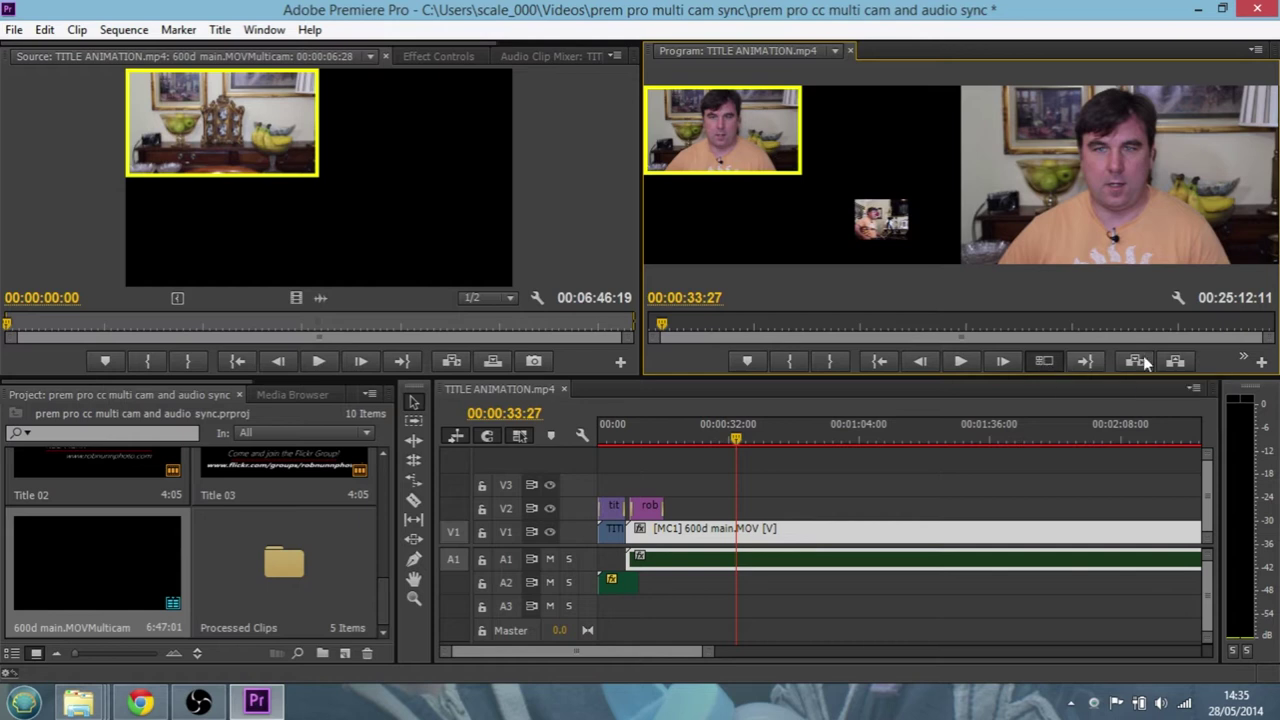
left_click(1261, 362)
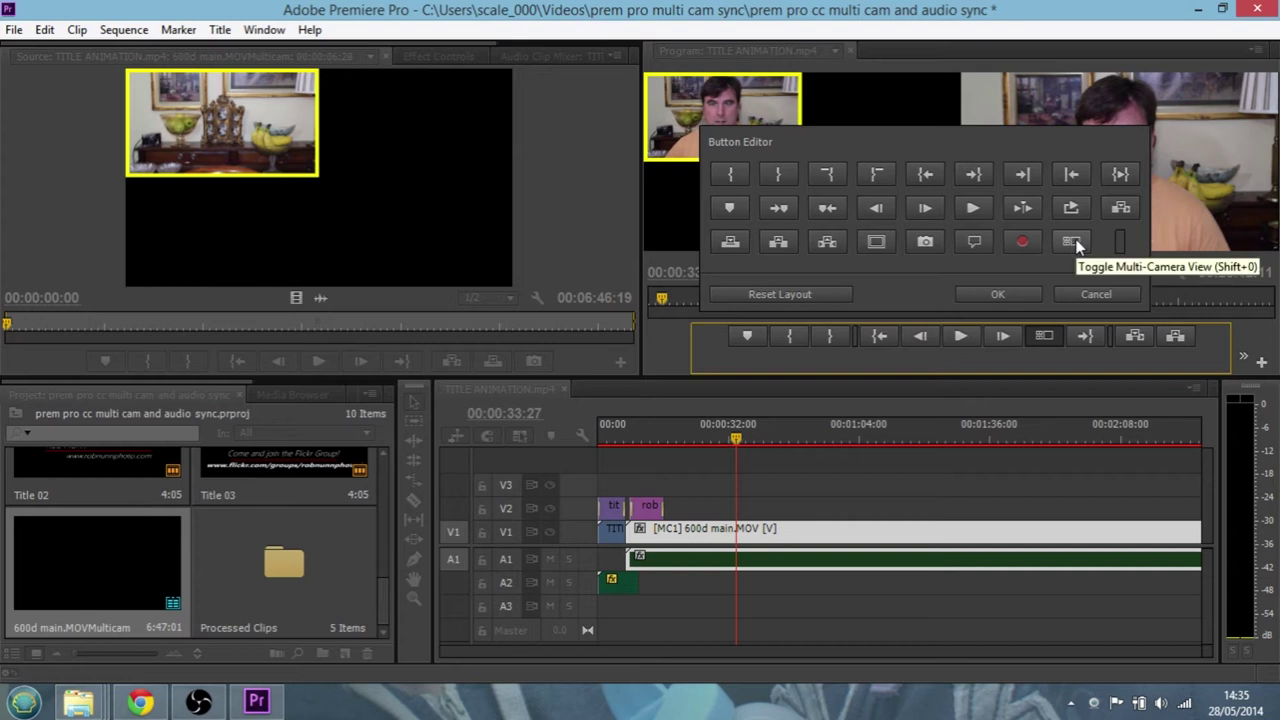
left_click(1005, 294)
left_click(1045, 364)
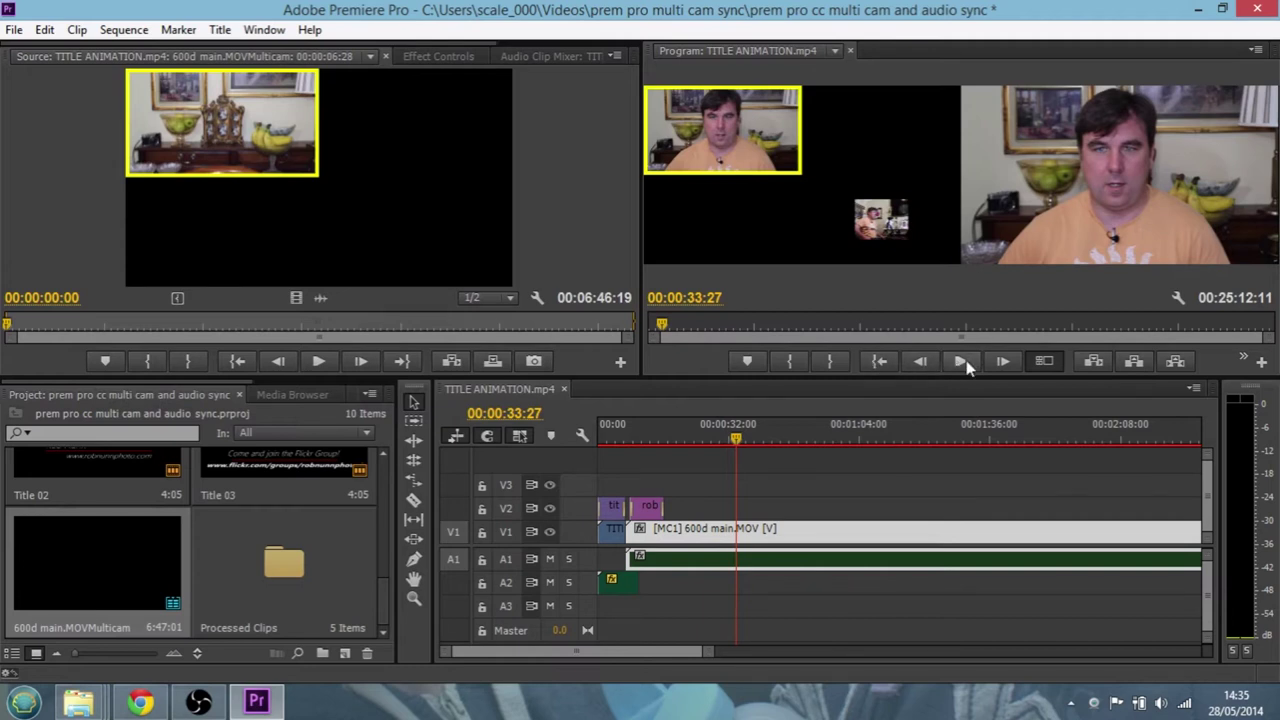
Play the multicam clip on from 33 seconds with the system volume raised, stopping at about 1:04
left_click(962, 362)
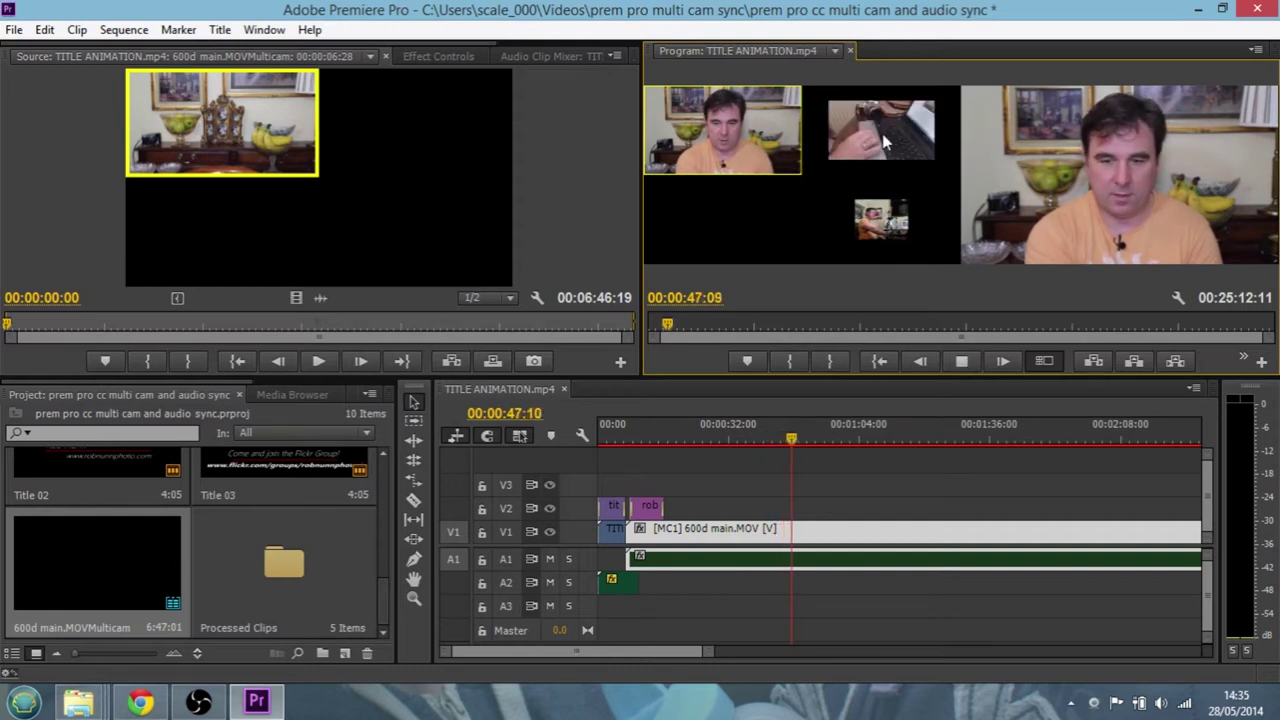
left_click(1164, 704)
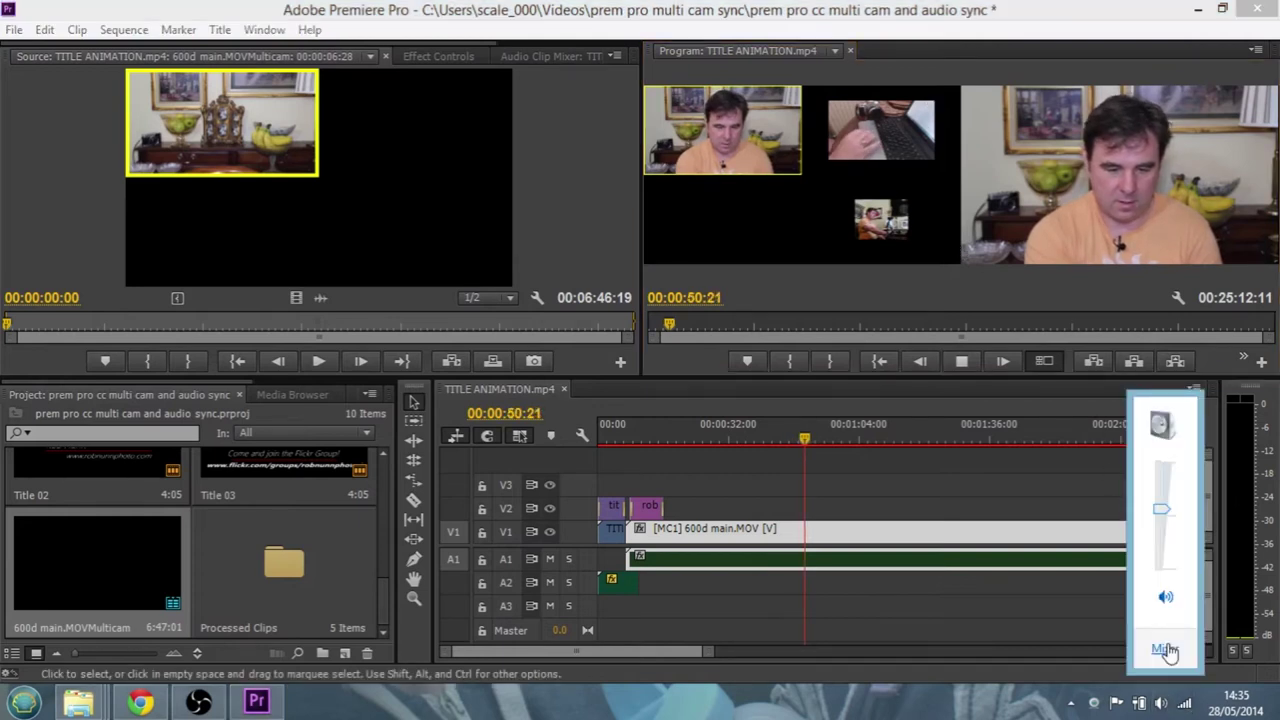
left_click_drag(1161, 512, 1158, 480)
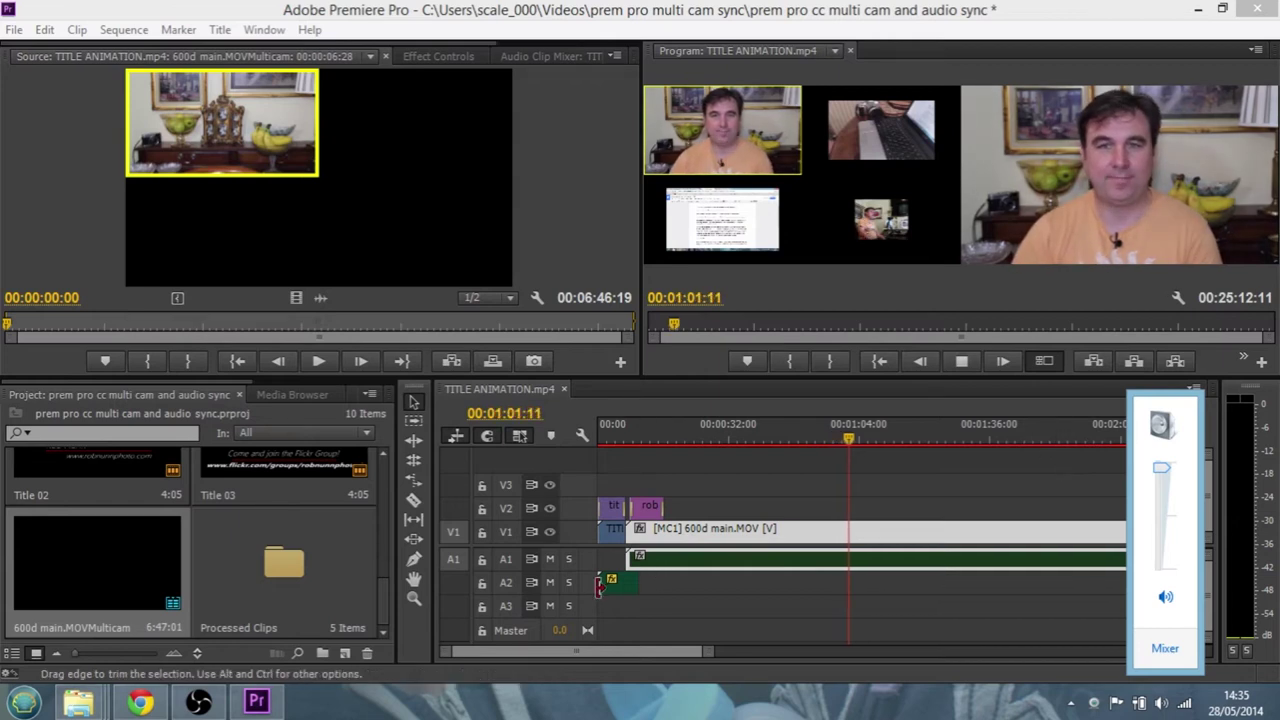
left_click(963, 363)
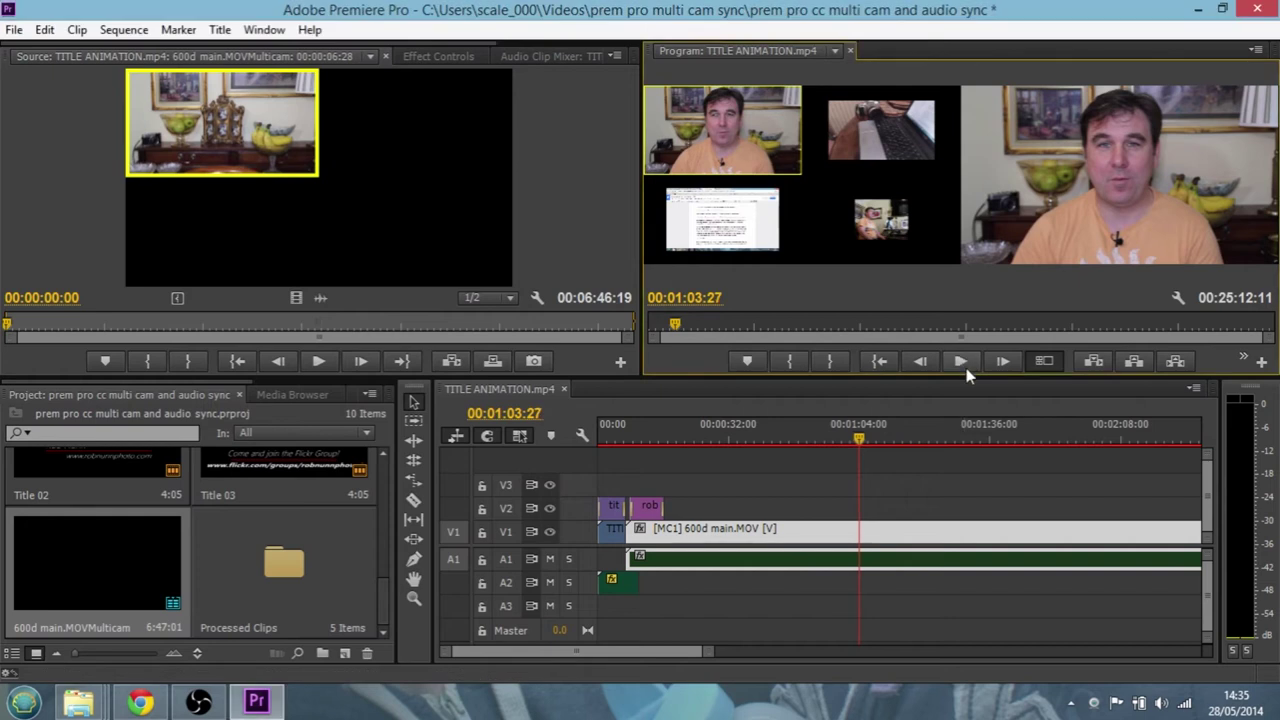
Replay the multicam clip between about 1:04 and 1:11 to find where the spoken introduction starts
left_click(862, 441)
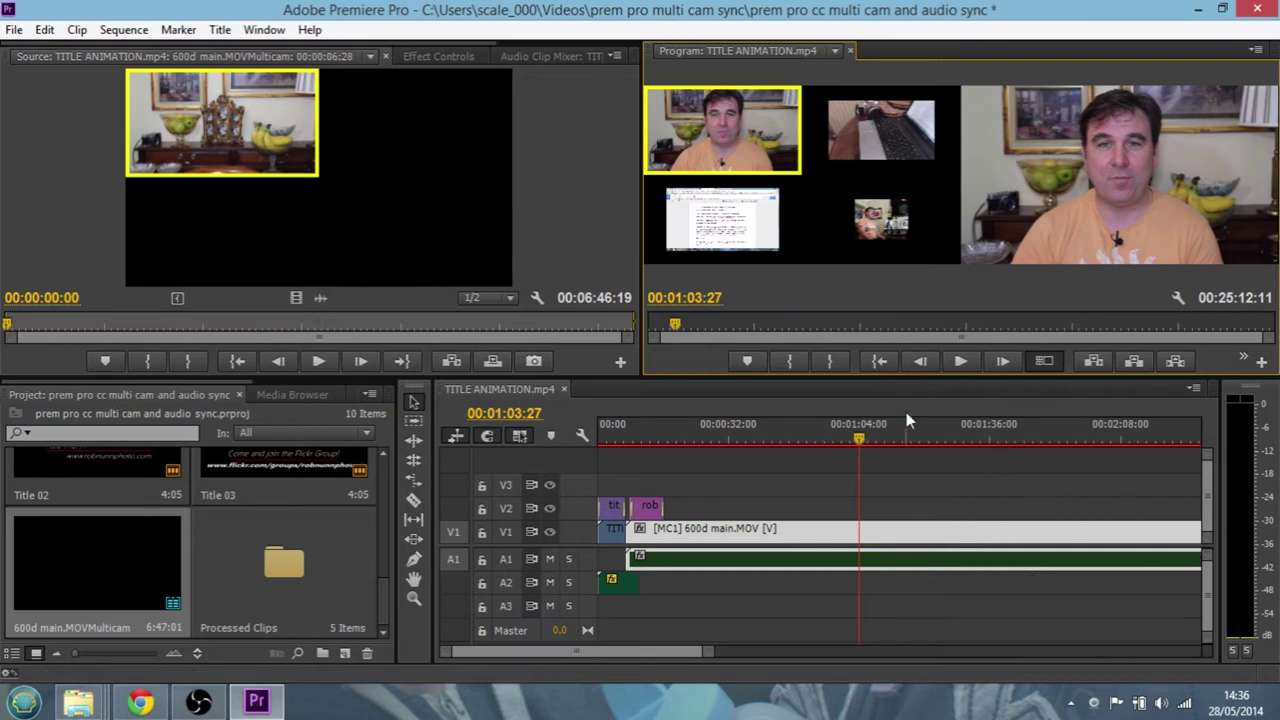
left_click(550, 559)
left_click(550, 561)
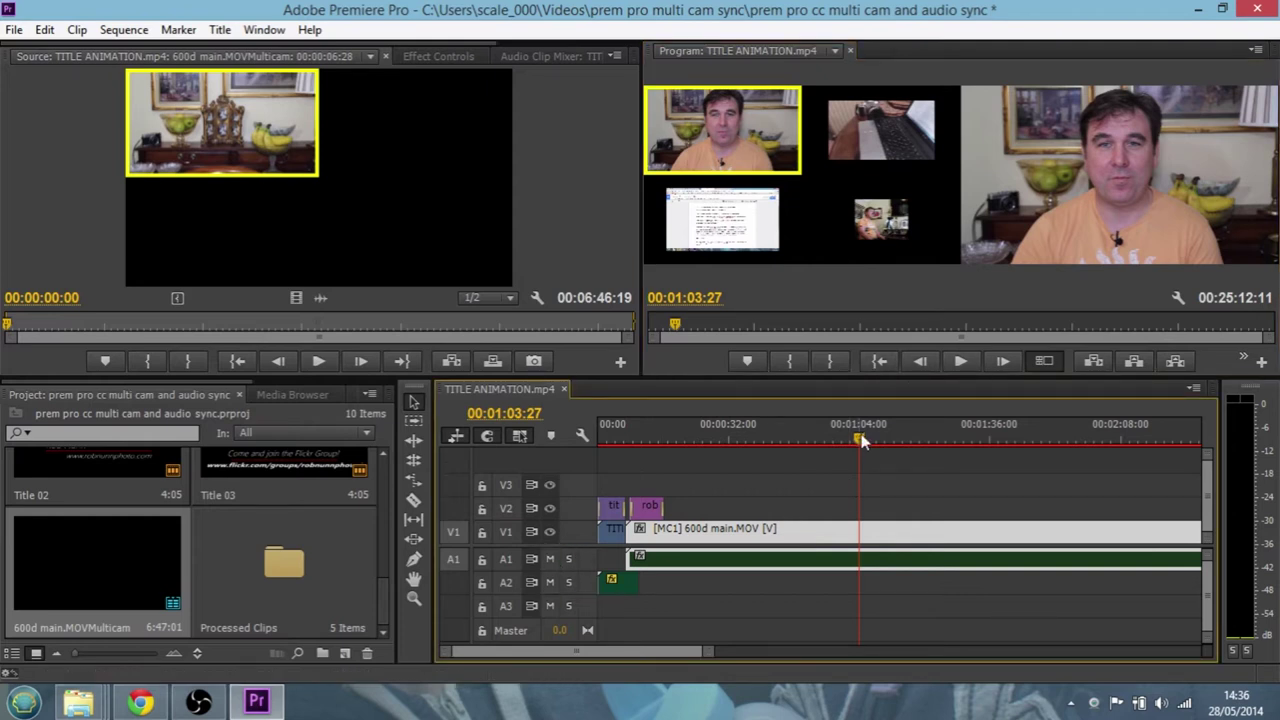
left_click_drag(863, 444, 865, 445)
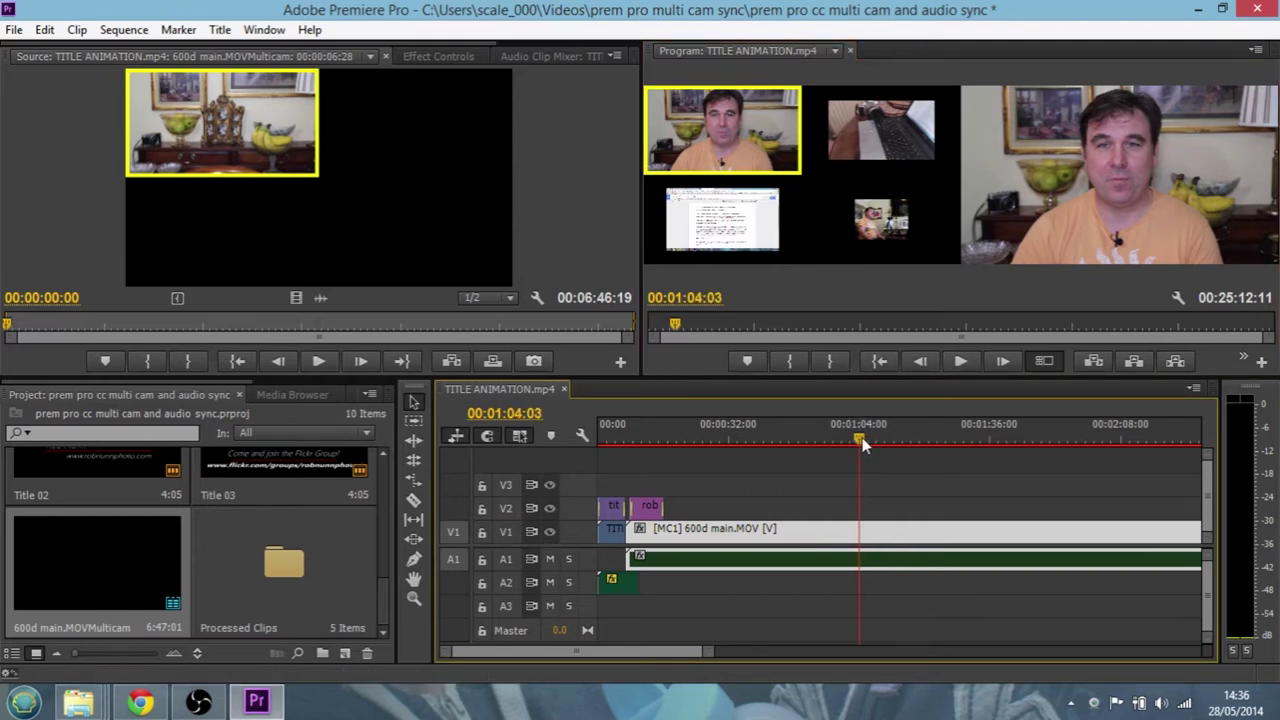
left_click(962, 362)
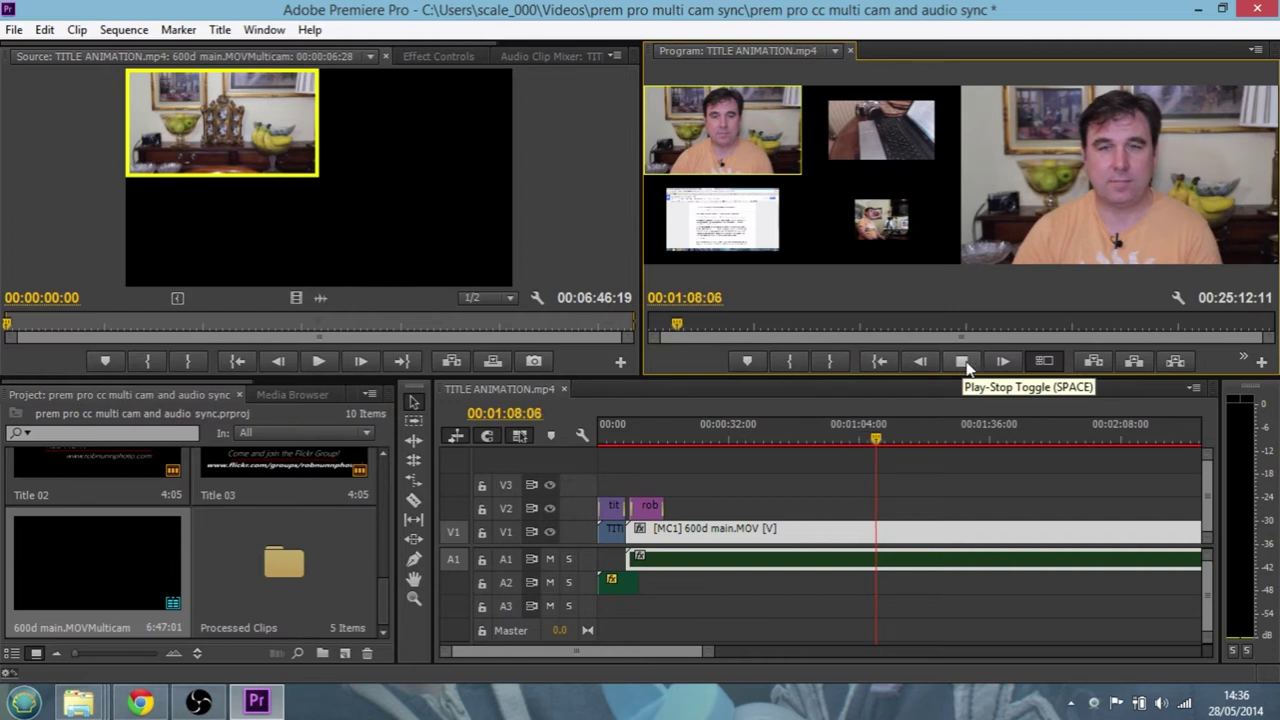
left_click(962, 362)
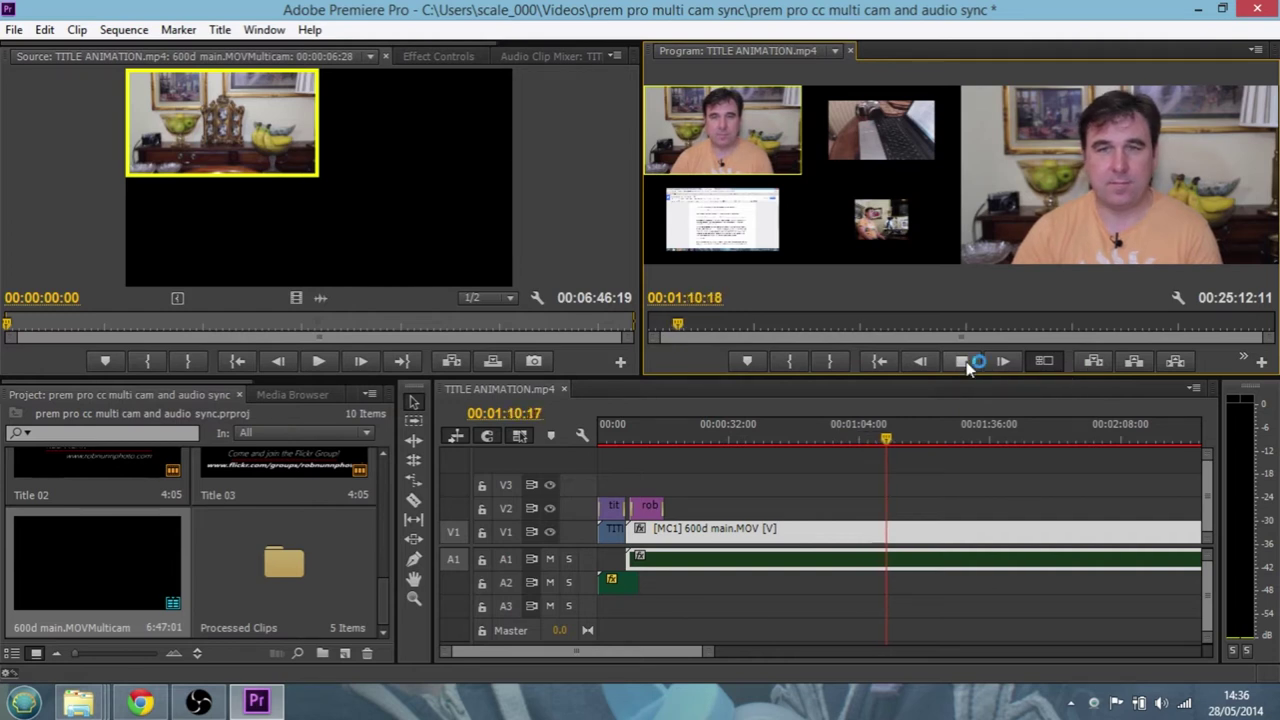
left_click(889, 437)
left_click_drag(889, 437, 875, 443)
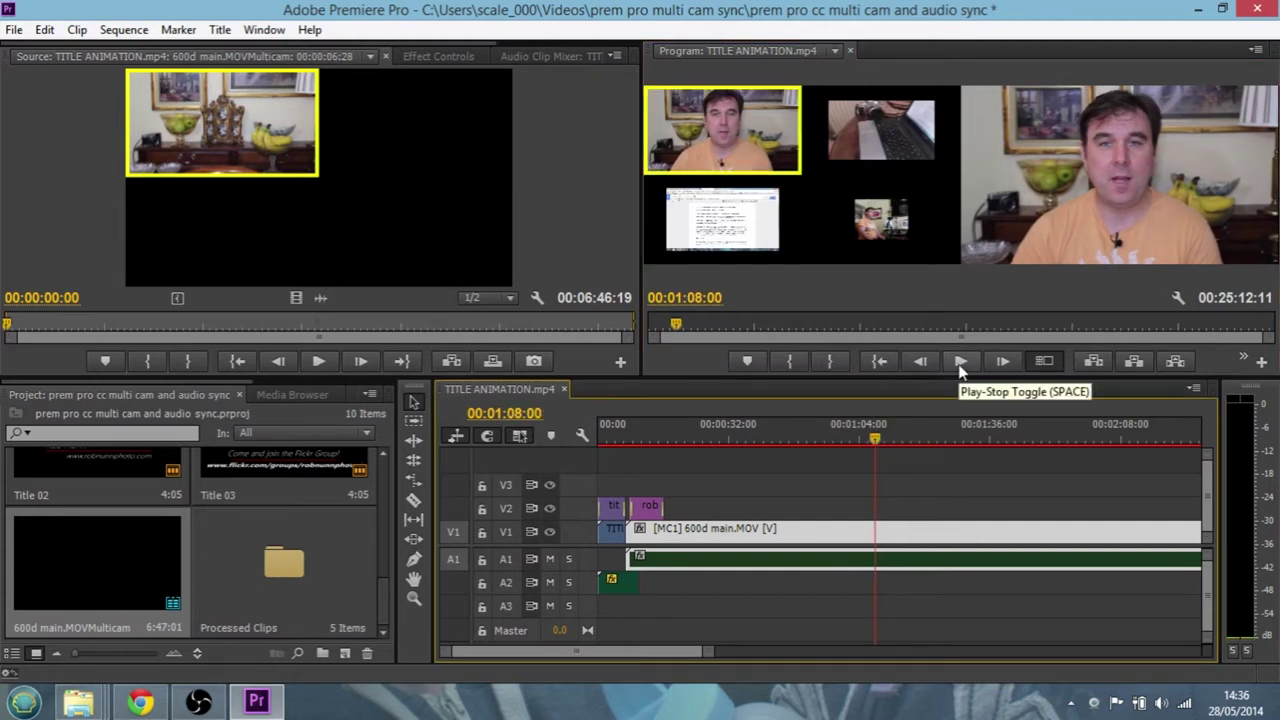
key("Left")
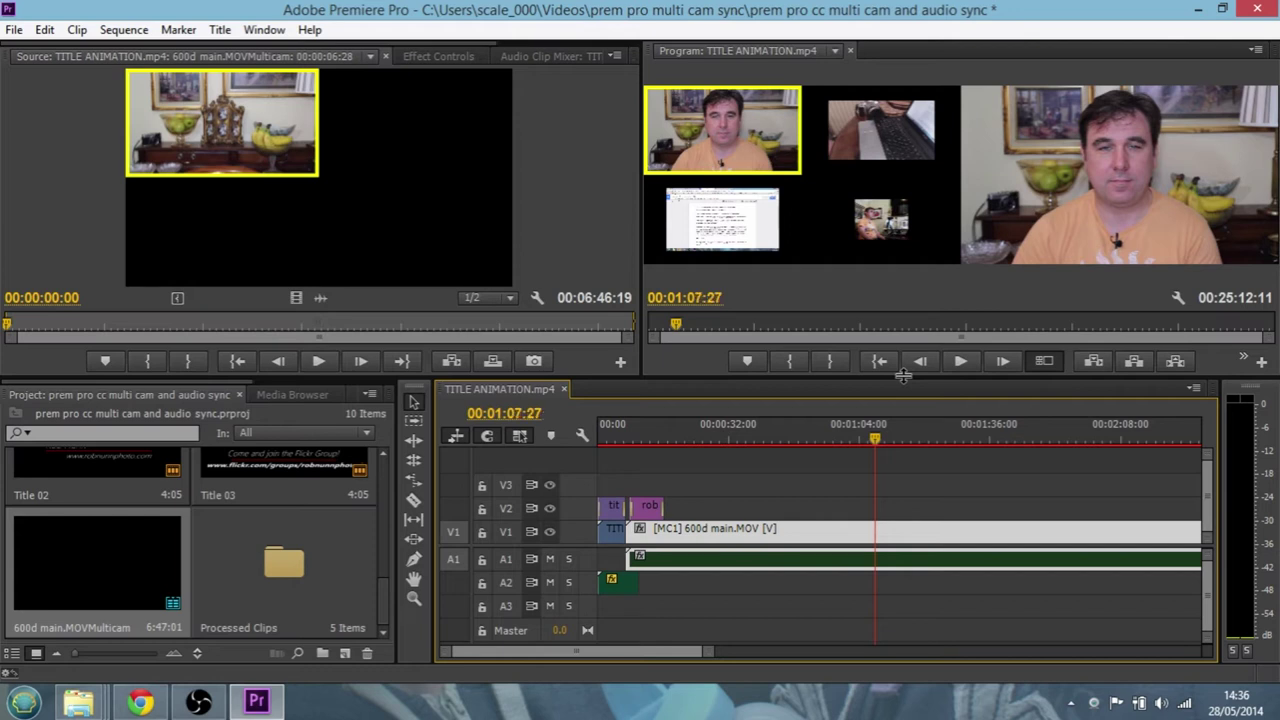
left_click(962, 364)
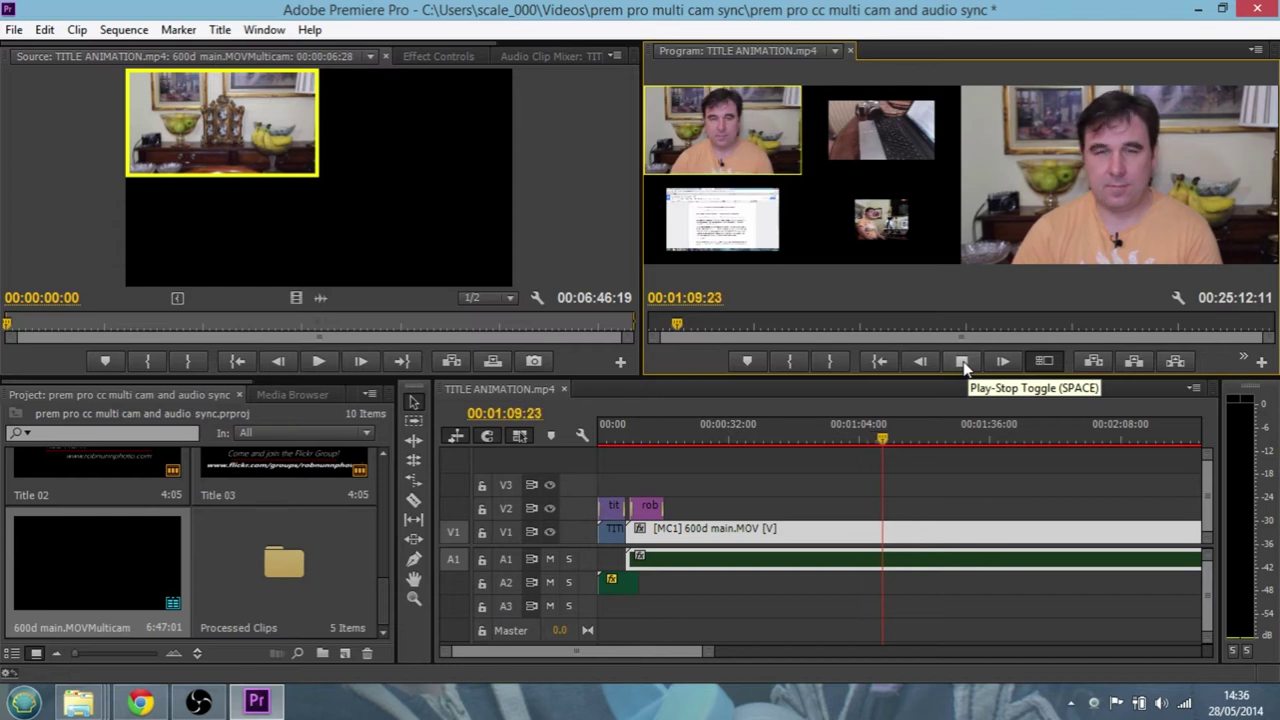
left_click(963, 362)
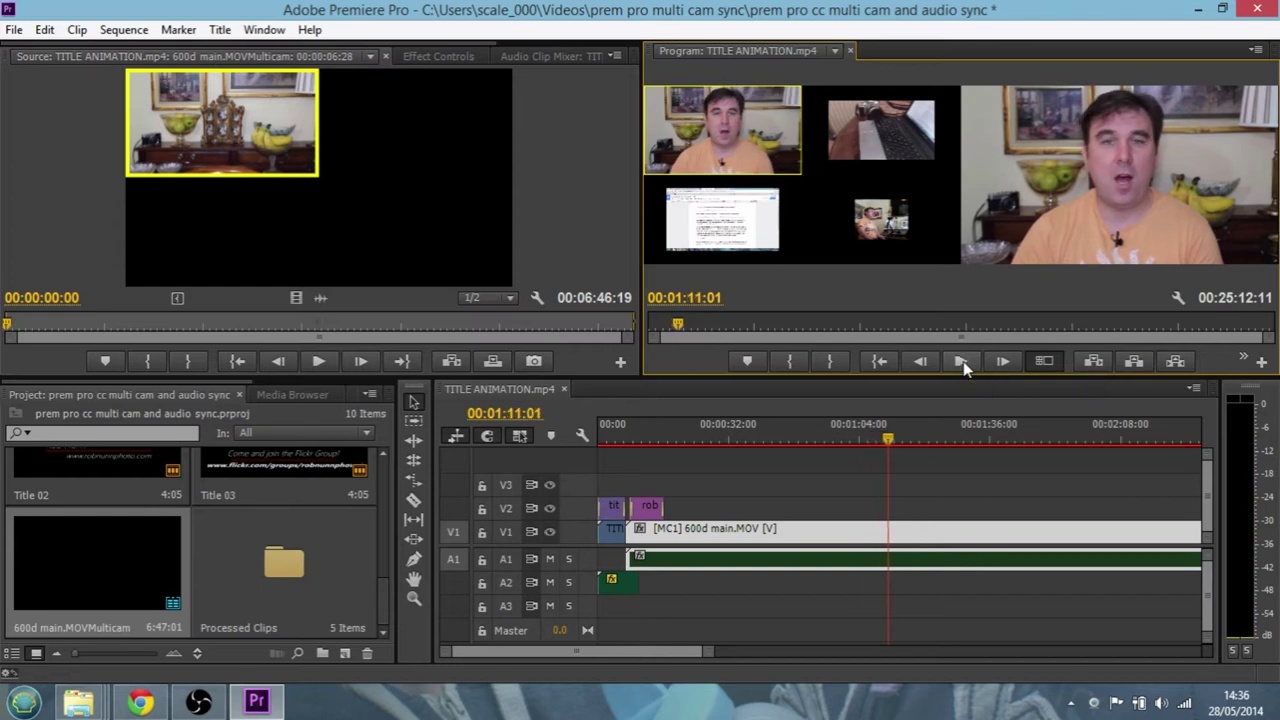
Step back frame by frame to 00:01:09:28 and split the multicam clip on V1 and its audio there
key("Left")
key("Left")
key("Left")
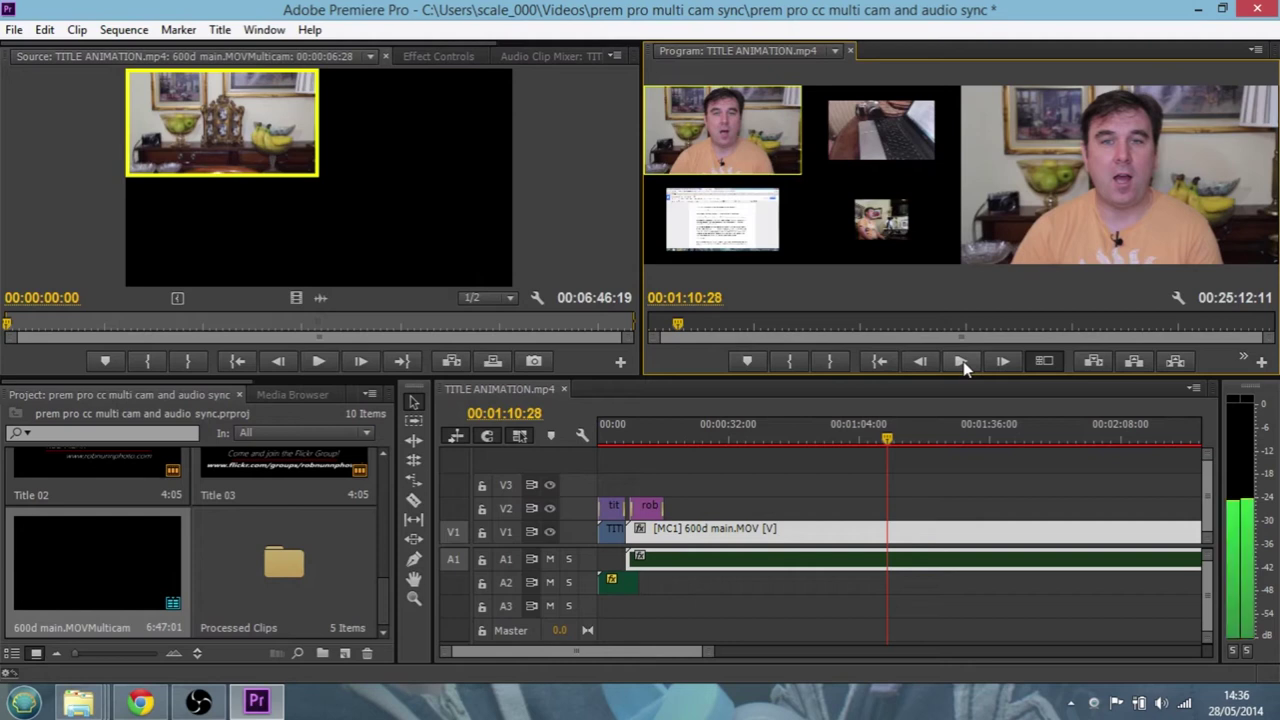
key("Left")
key("Left")
key("Left")
key("Left")
key("Left")
key("Left")
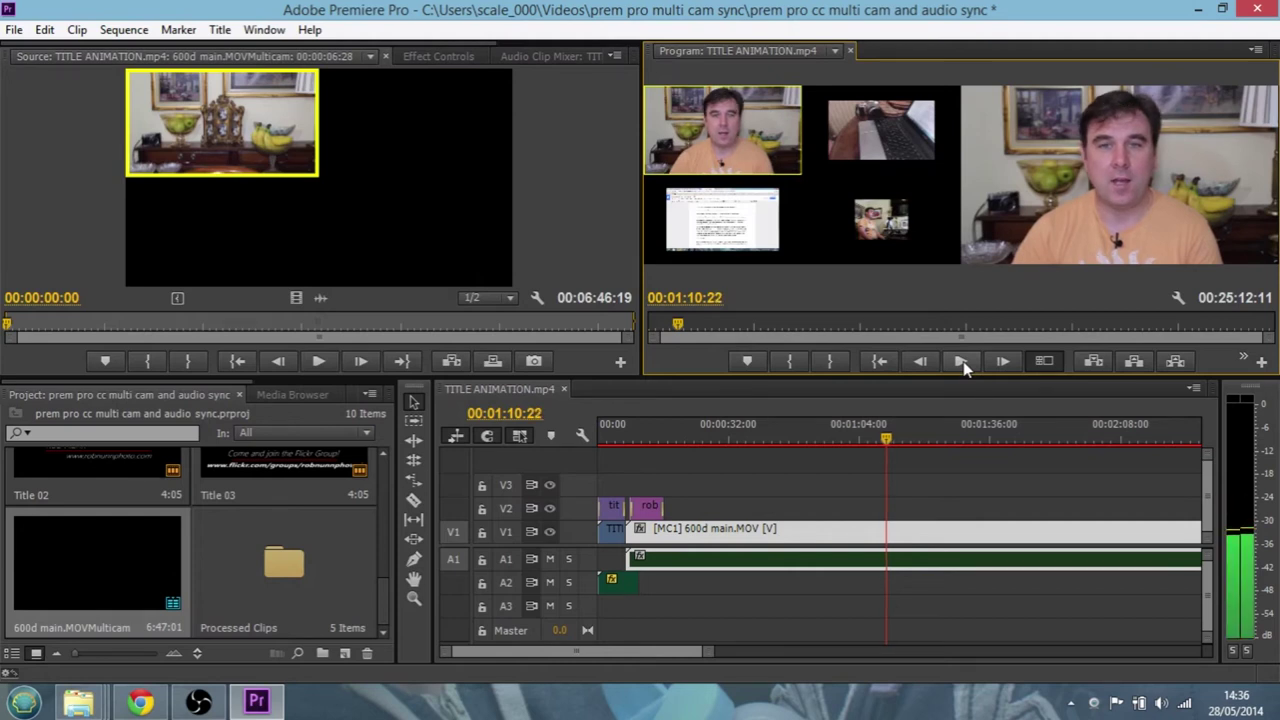
key("Left")
key("Left")
key("Left")
key("Left")
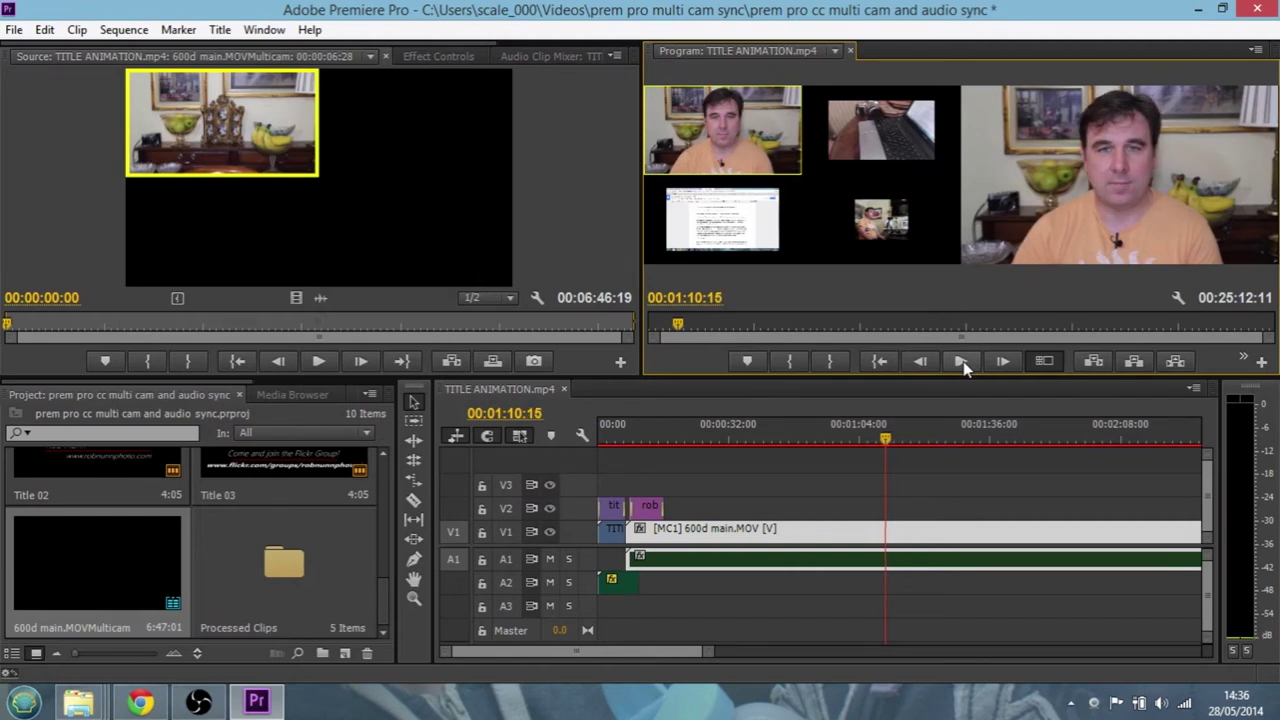
key("Left")
key("Left")
key("Left")
key("Left")
key("Left")
key("Left")
key("c")
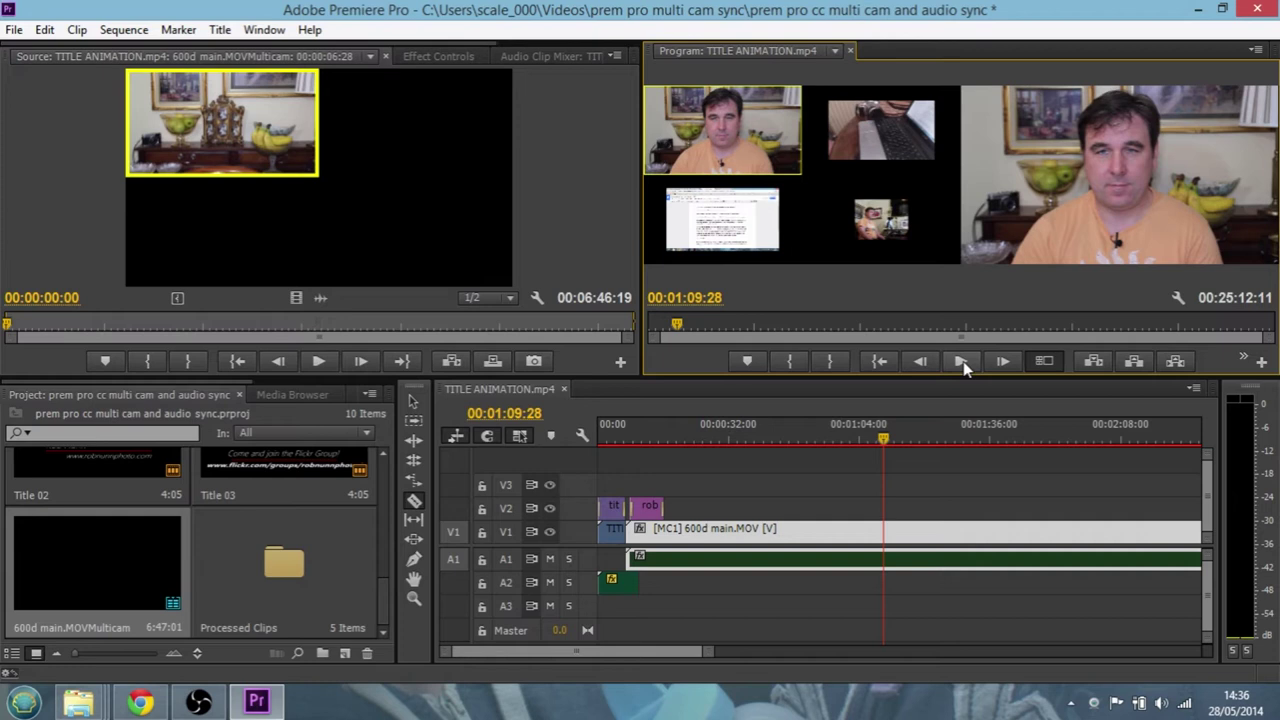
left_click(890, 536)
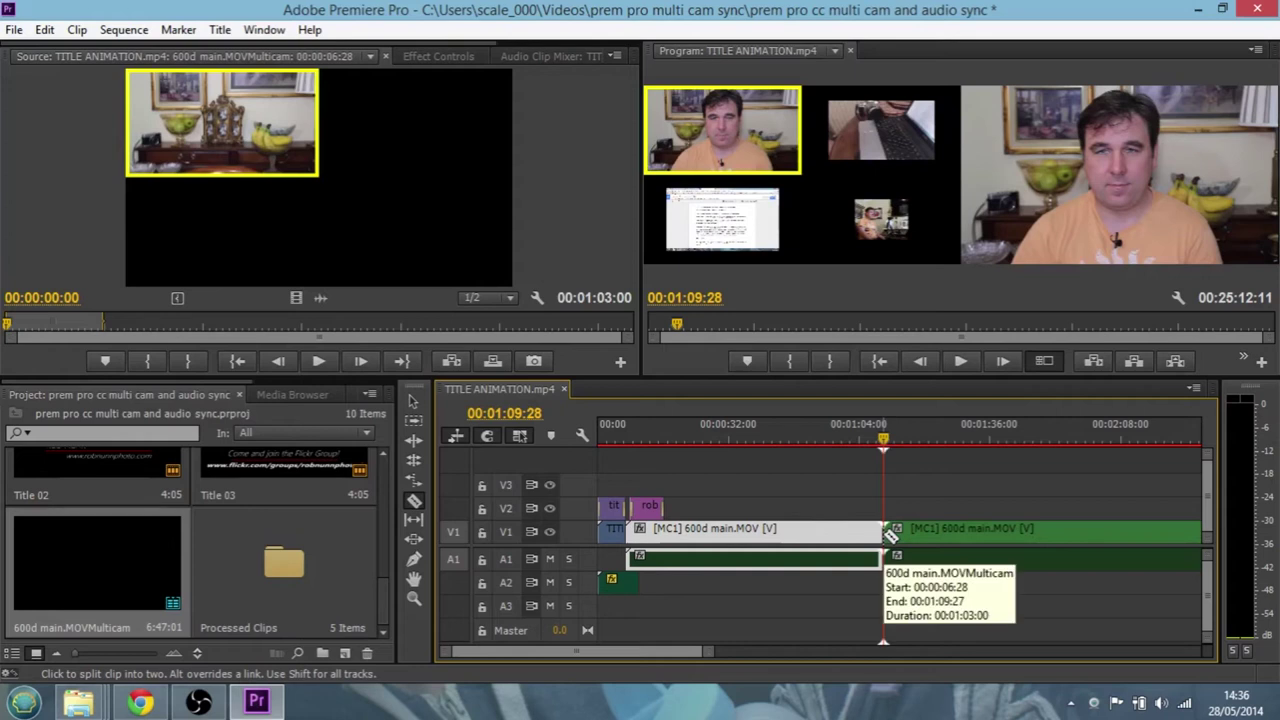
Delete the multicam section before the cut and move the remaining clip directly against the end of the title animation
key("v")
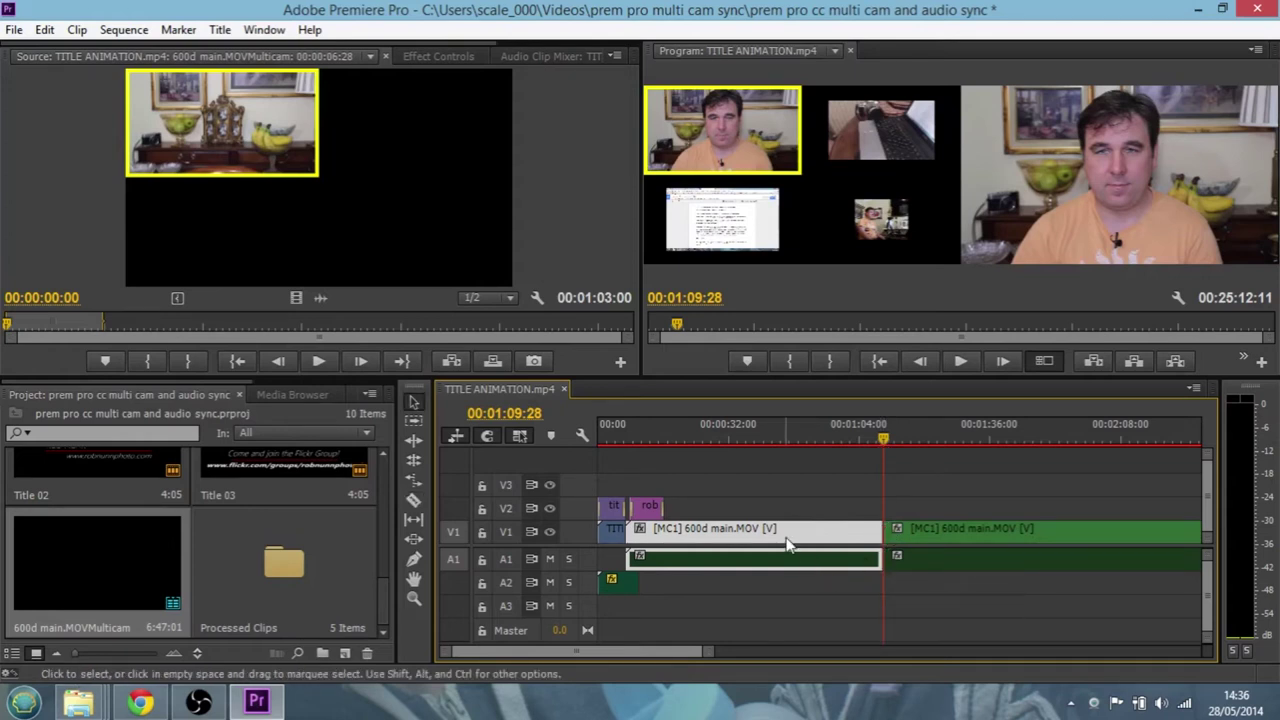
key("Delete")
left_click_drag(927, 538, 674, 537)
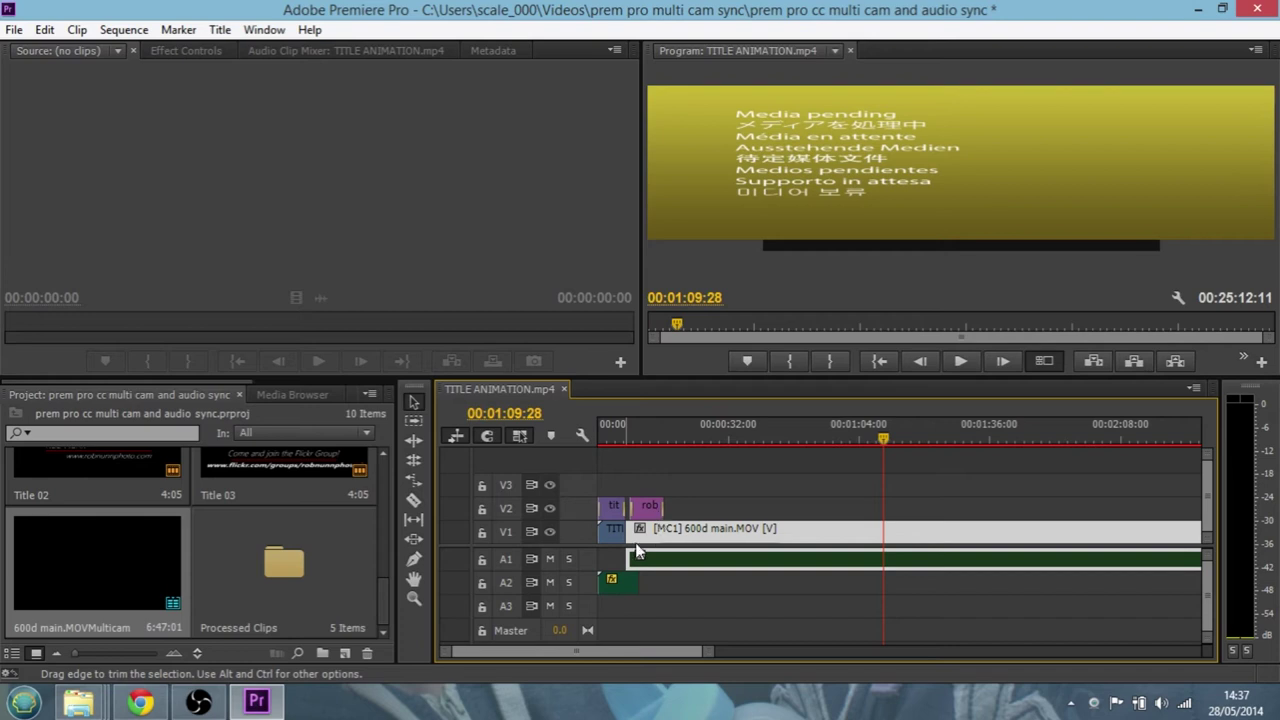
Move to the edit point at the end of the title animation and switch the Program monitor back to multi-camera view
double_click(627, 531)
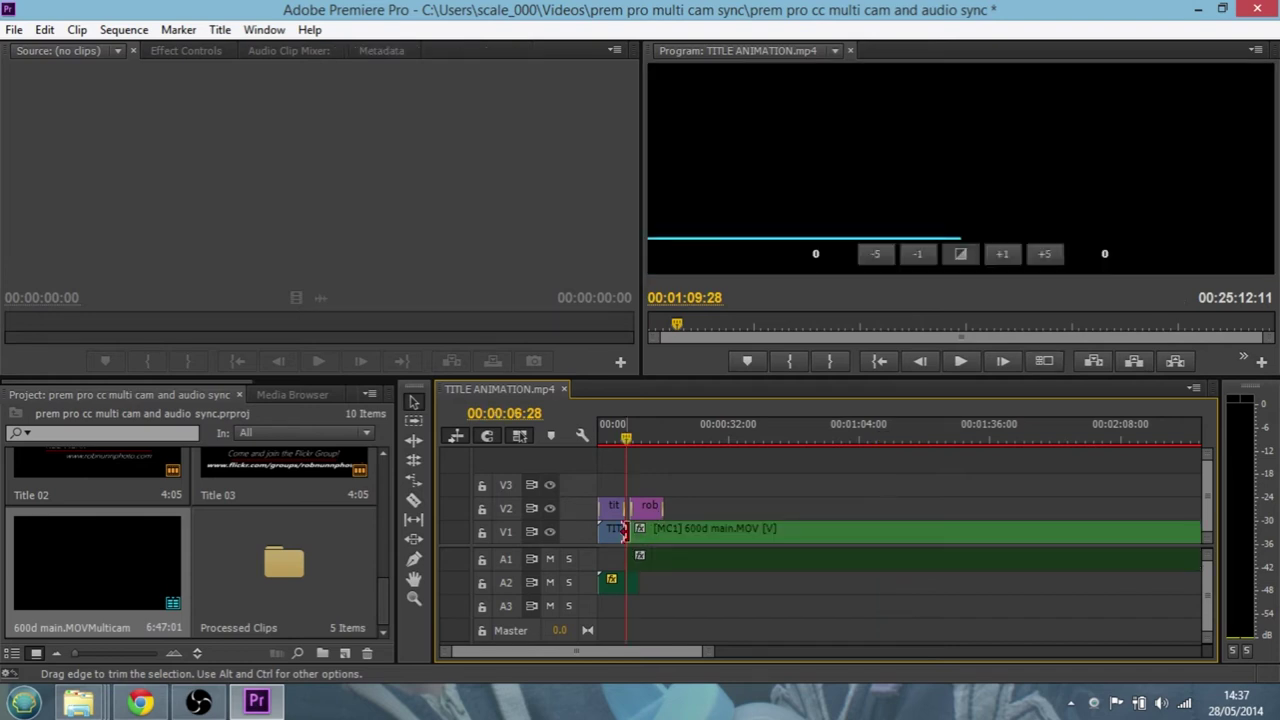
left_click(966, 257)
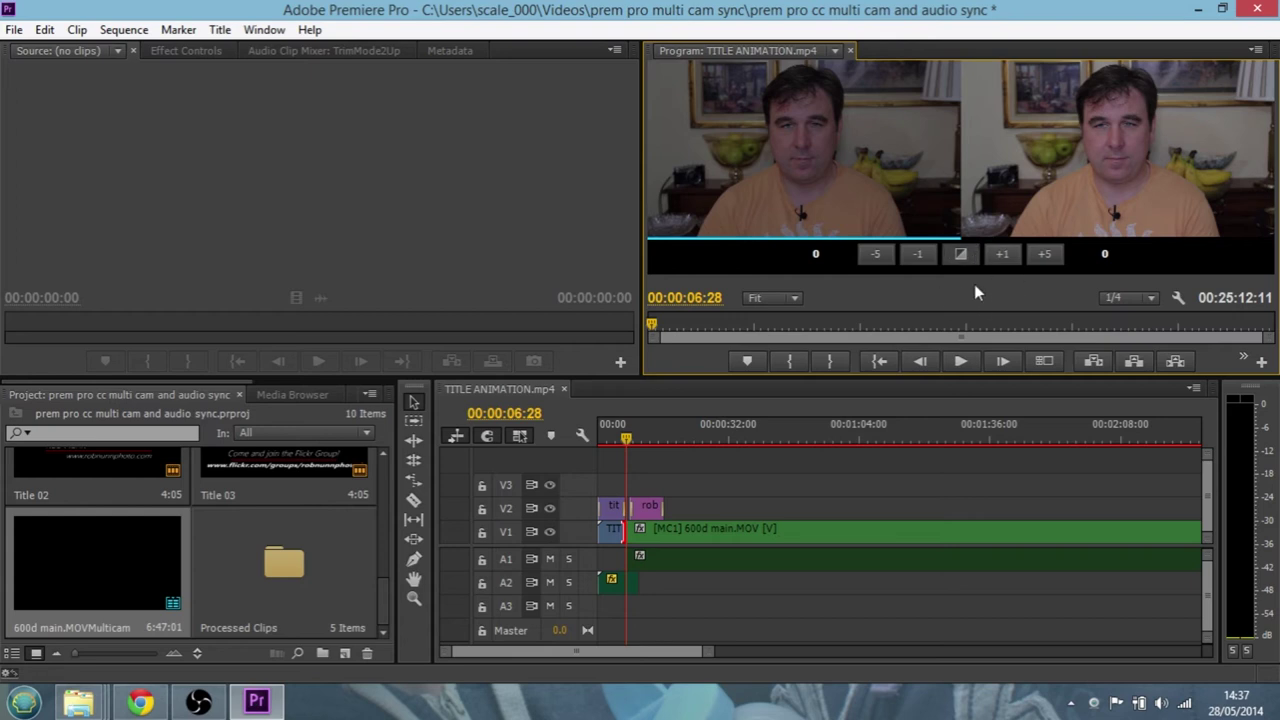
left_click(1044, 361)
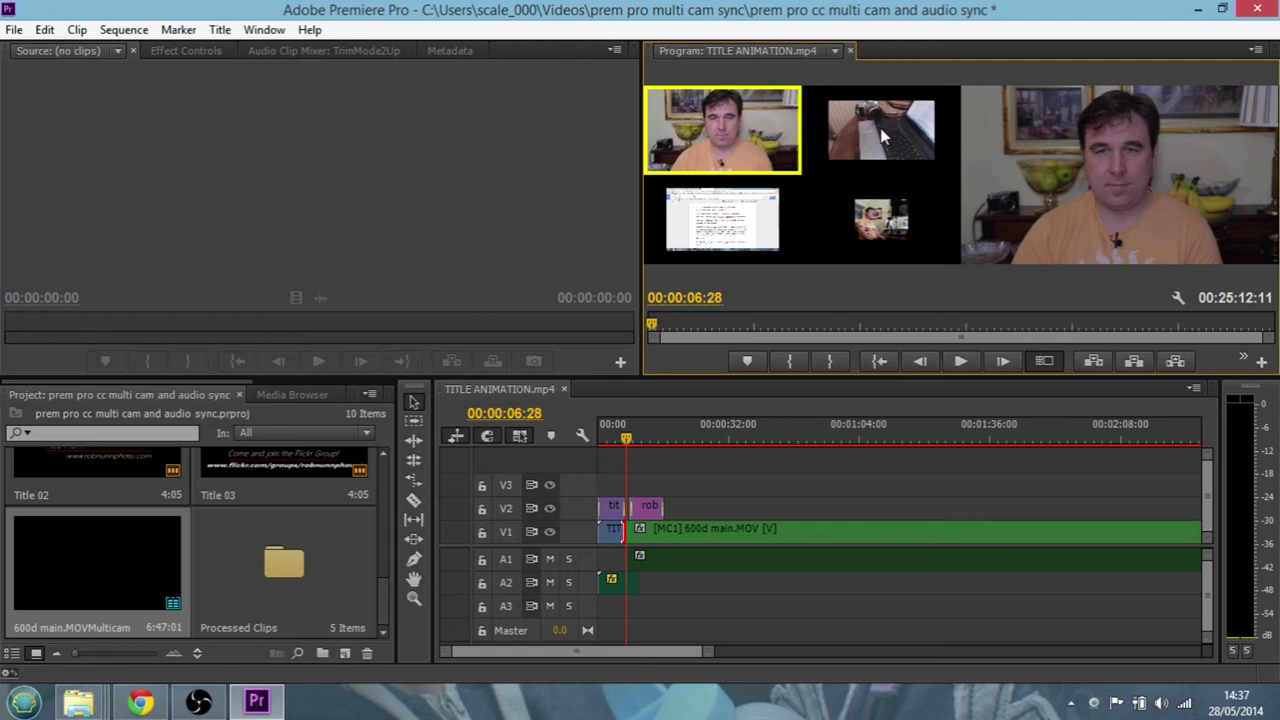
Play the multicam clip from 00:00:06:28 with the system volume lowered and switch live to the side camera
left_click(960, 362)
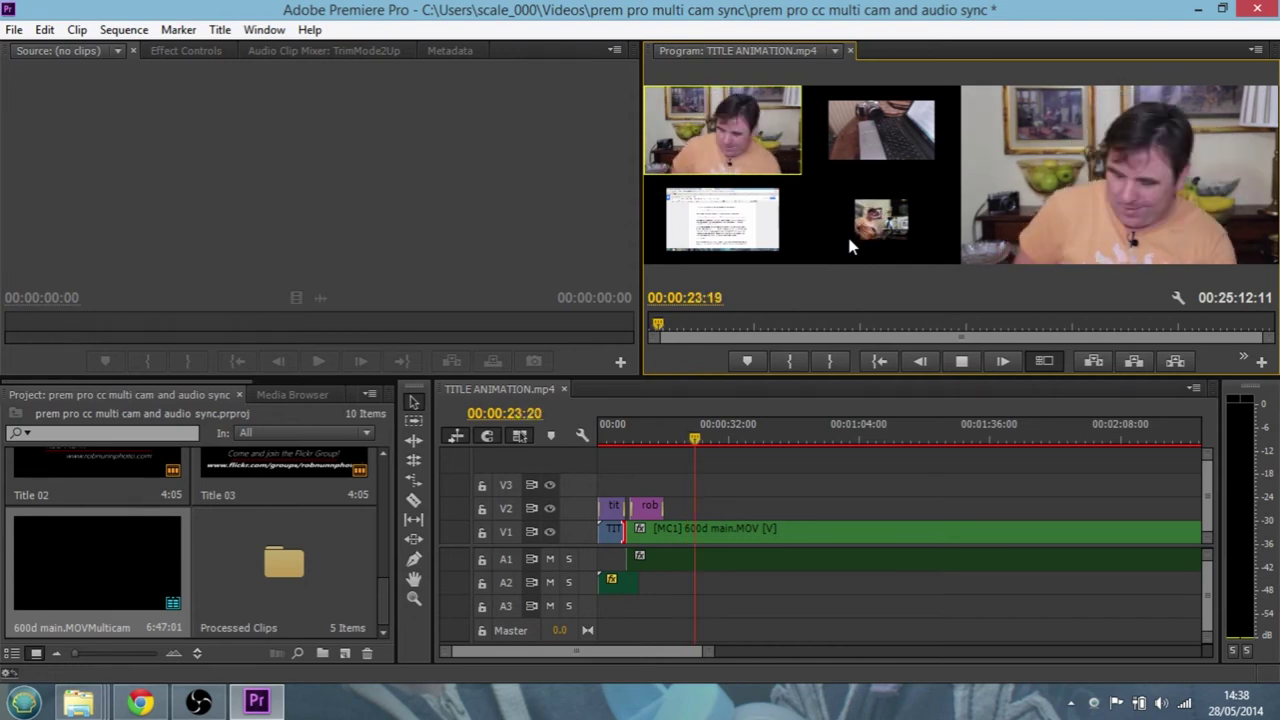
left_click(1160, 700)
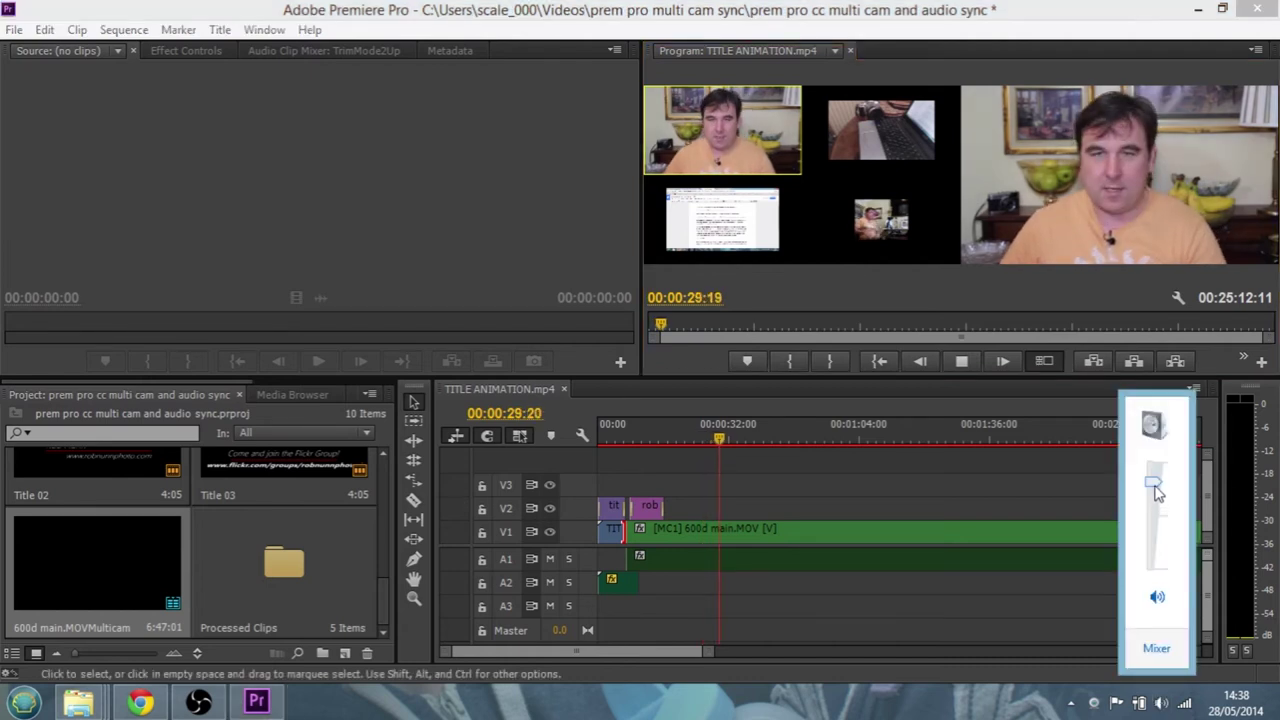
left_click(882, 226)
left_click(882, 226)
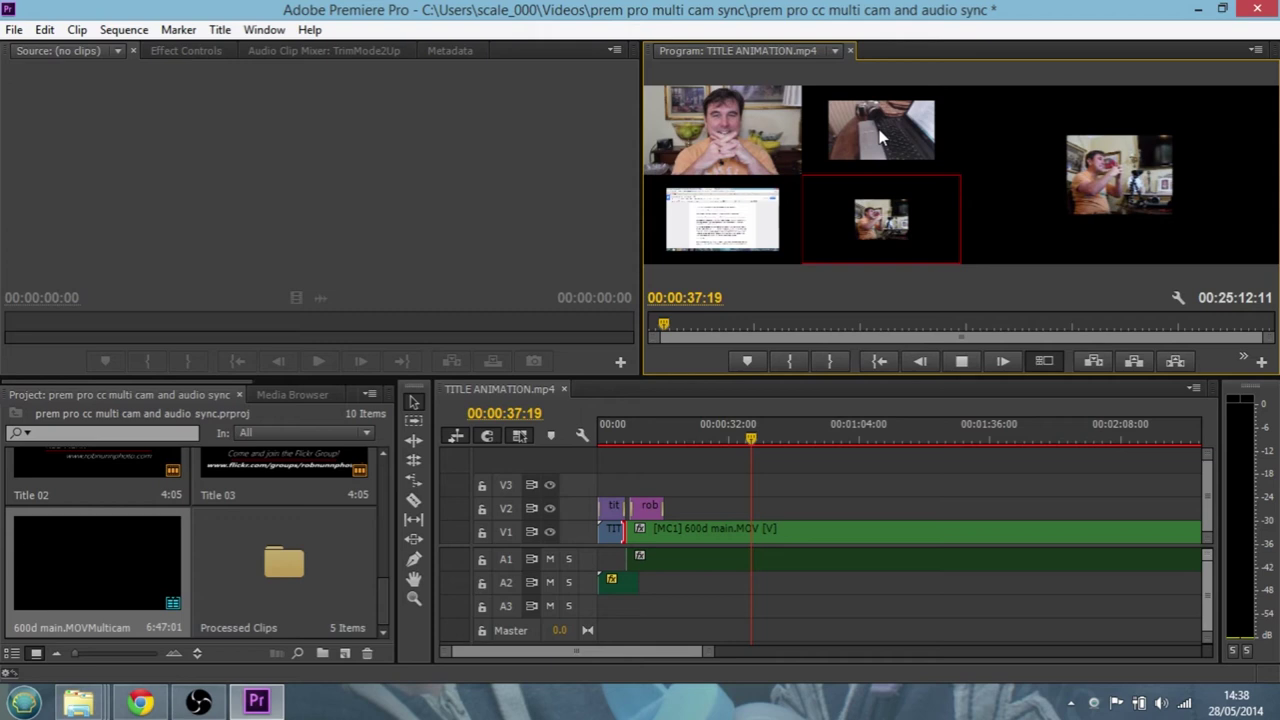
Switch live to the closeup camera at about 38 seconds, then the screencast, and return to the main camera
left_click(880, 138)
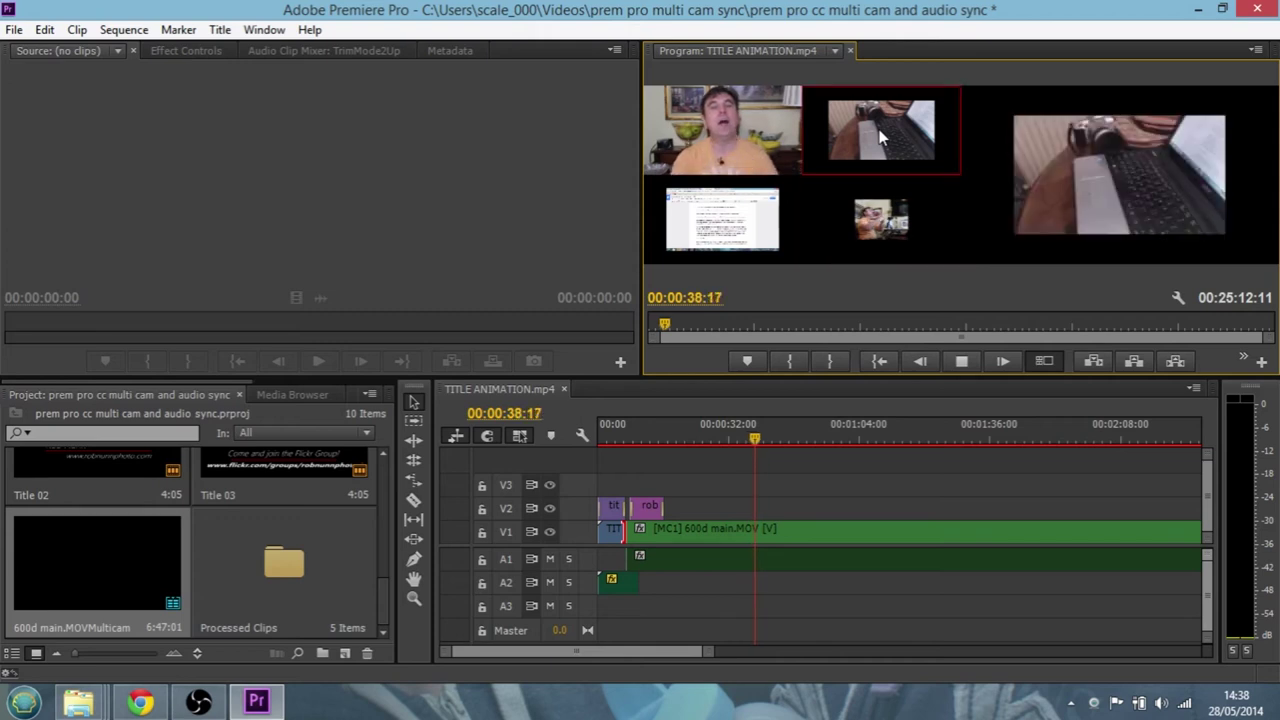
left_click(727, 228)
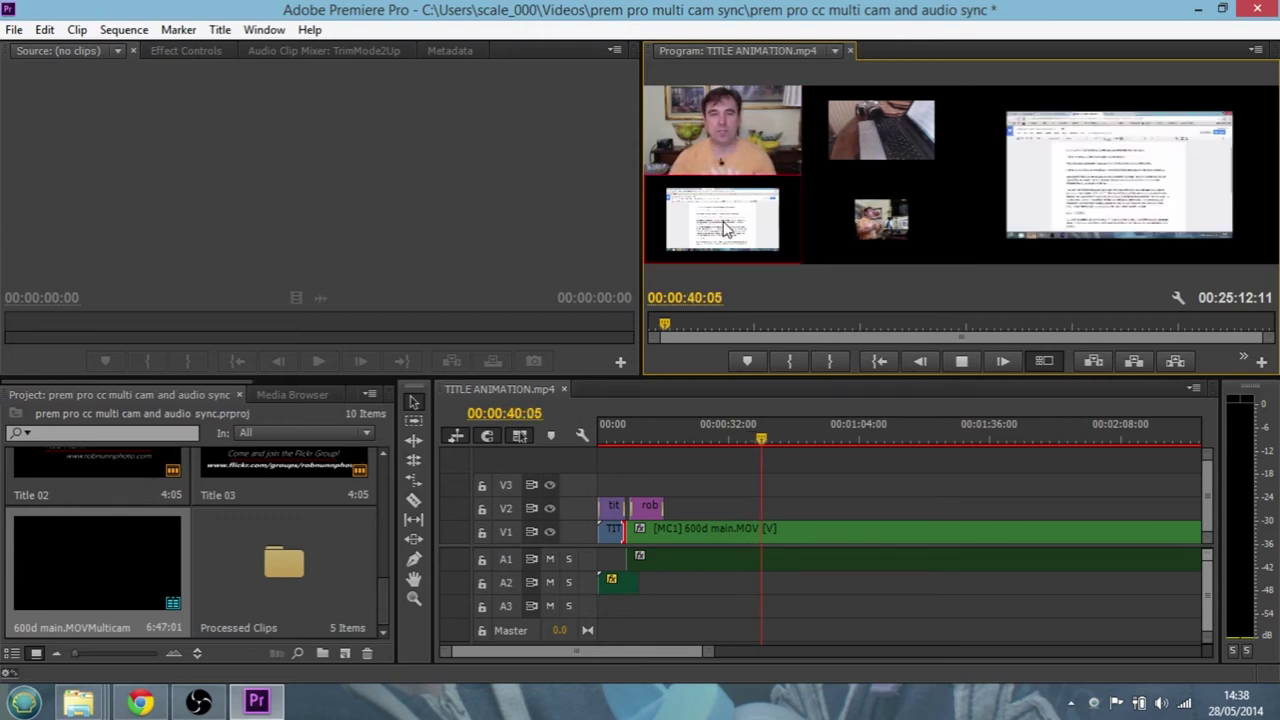
left_click(727, 136)
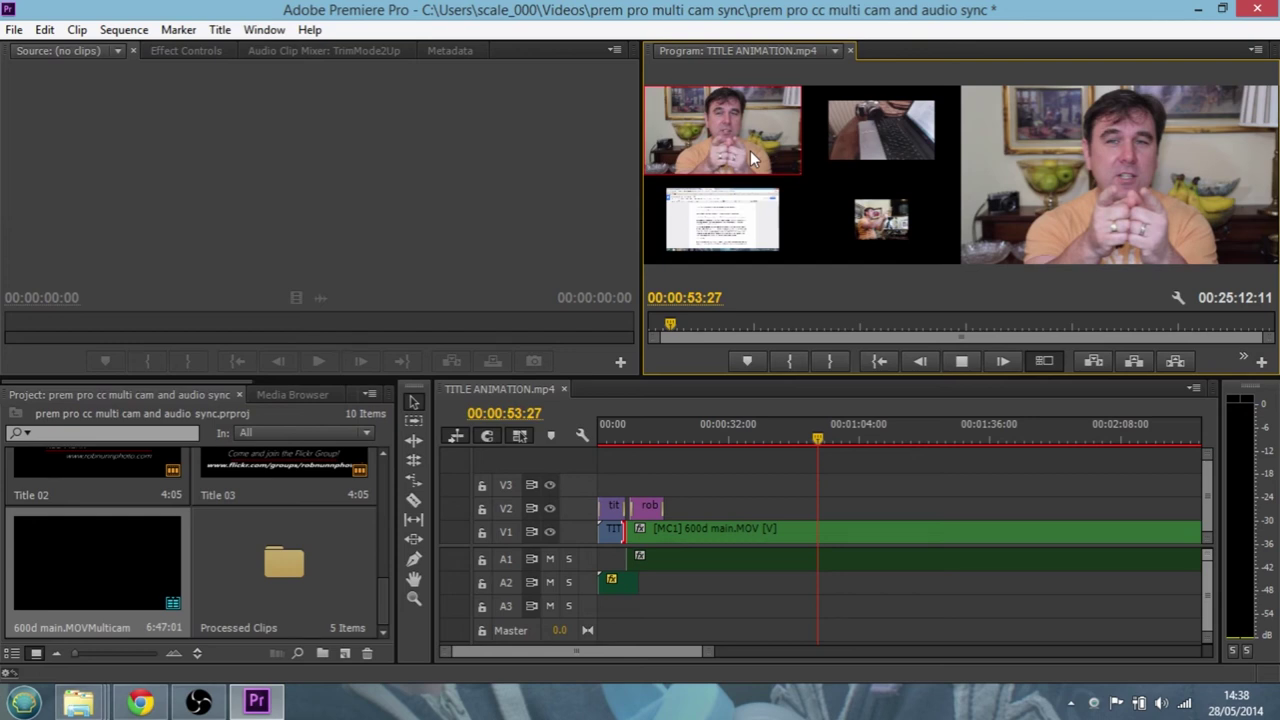
Switch live to the side camera at about 00:01:00, then the closeup at about 00:01:17, and return to the main camera with the system volume lowered
left_click(884, 218)
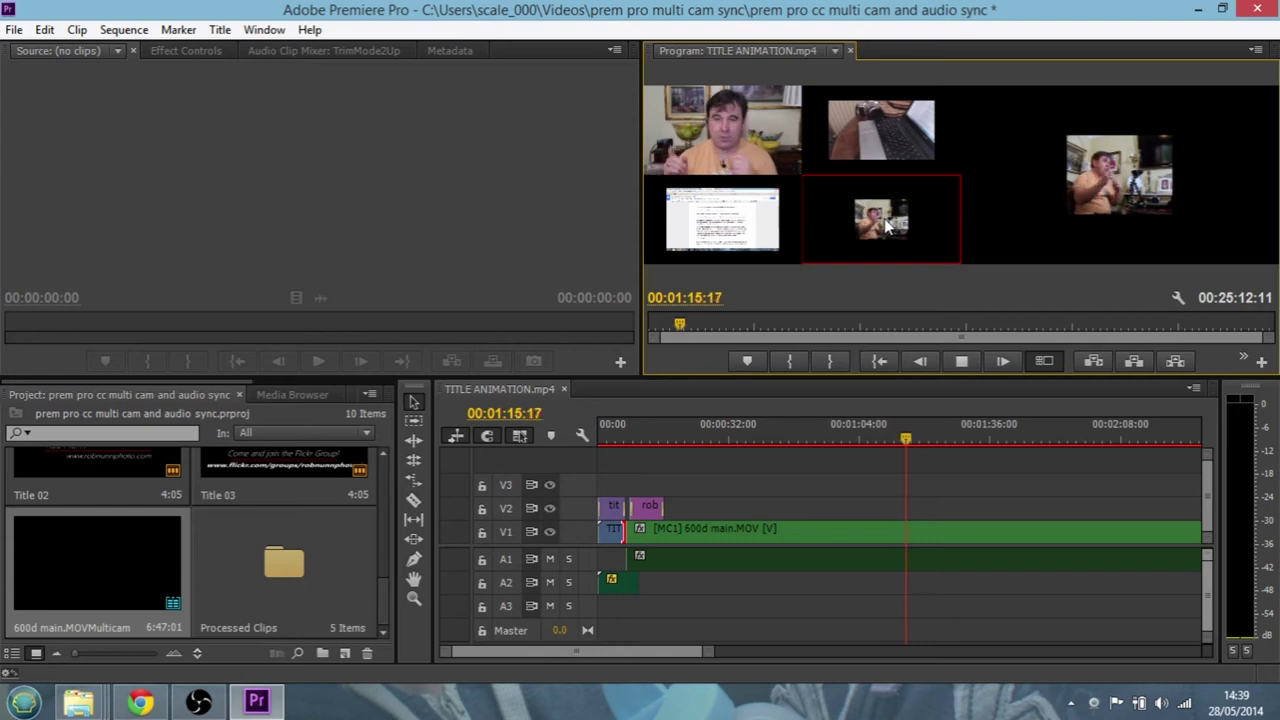
left_click(891, 130)
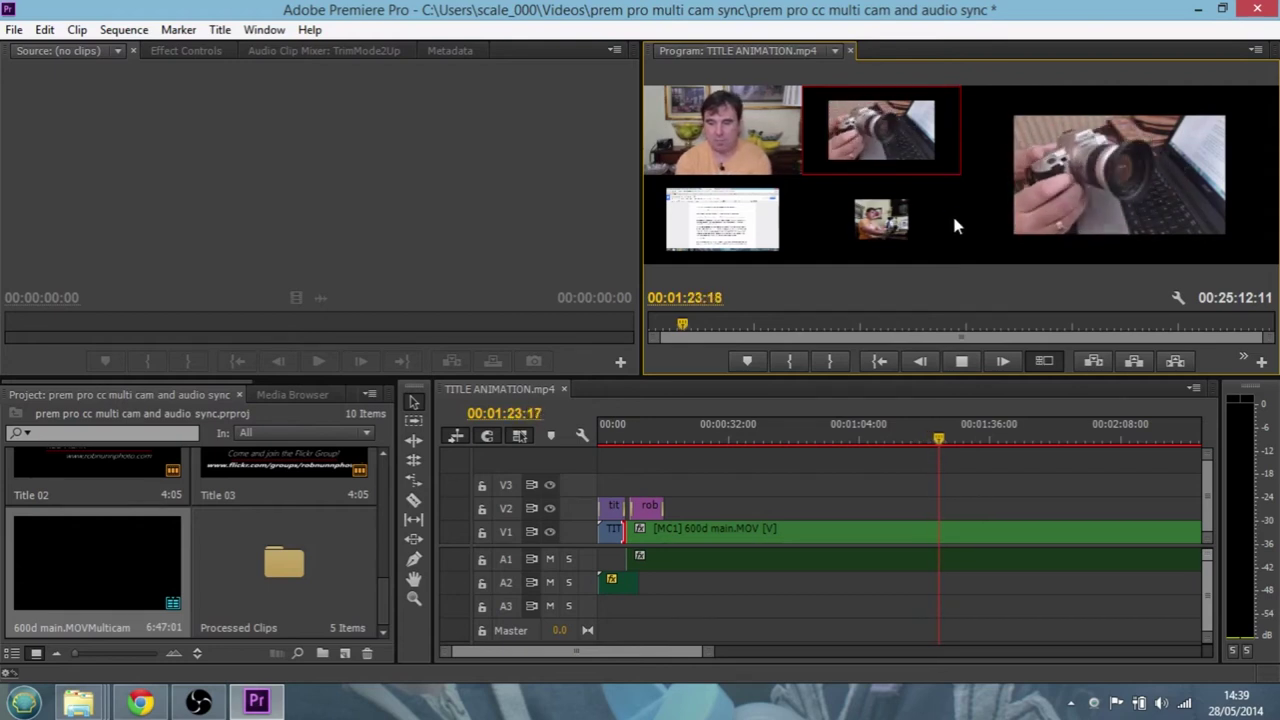
left_click(1171, 705)
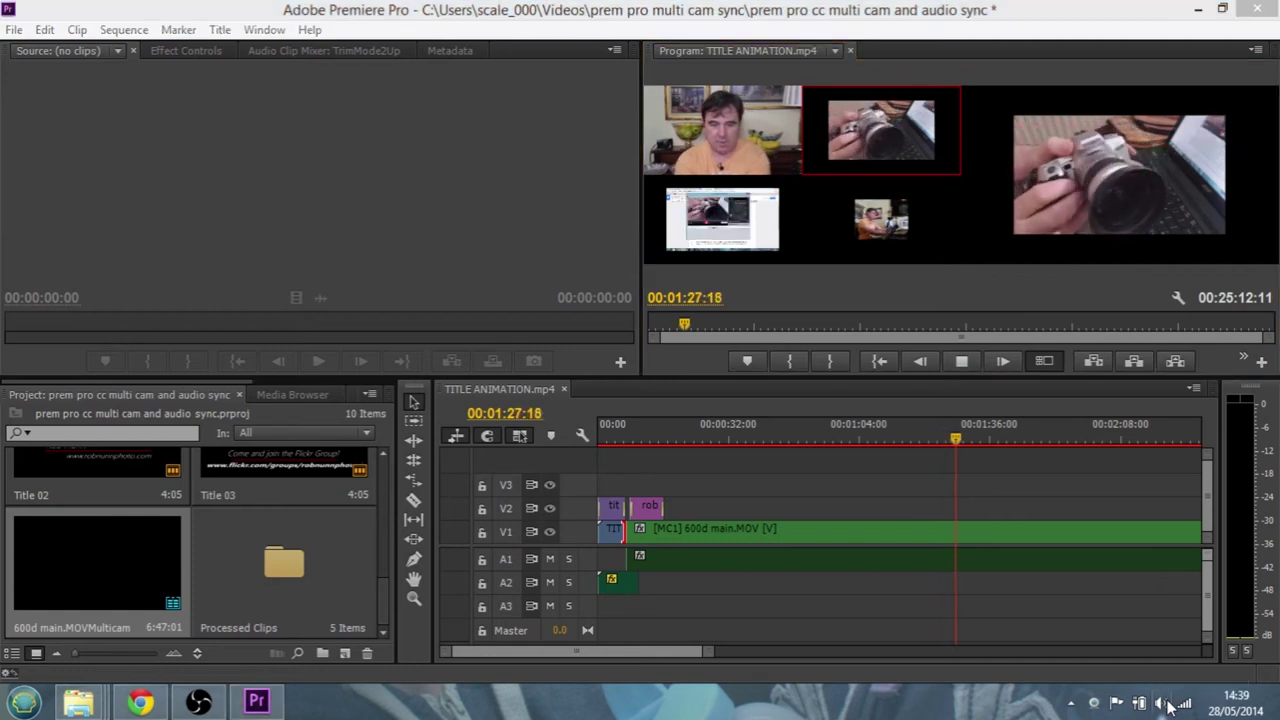
left_click_drag(1168, 500, 1170, 530)
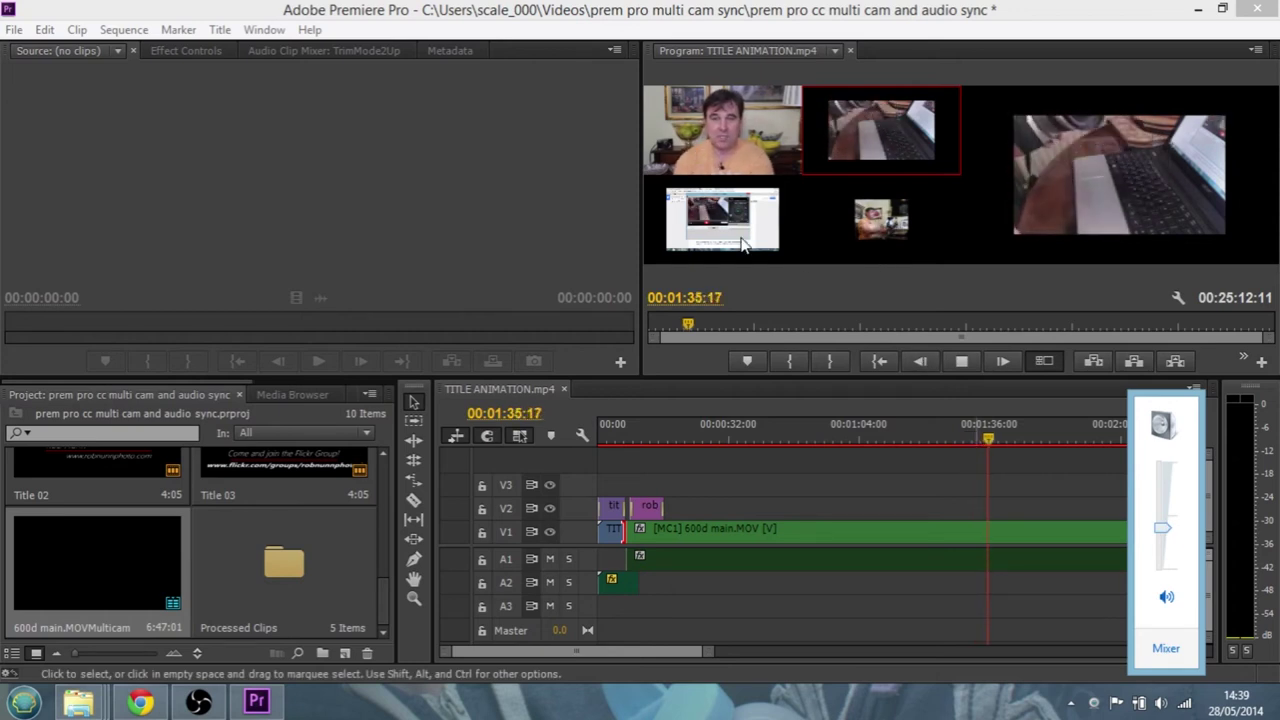
left_click(734, 166)
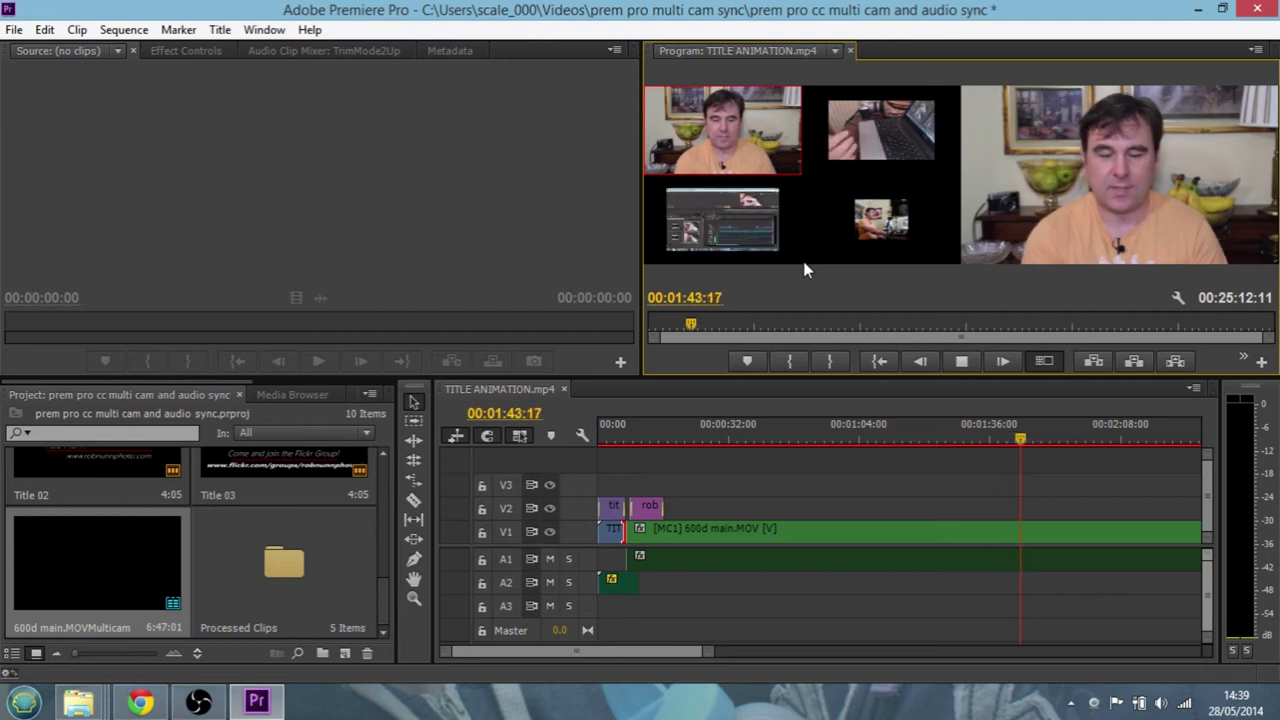
Keep switching live from the screencast to the main camera, the side camera, the closeup camera, and back to the main camera
left_click(739, 226)
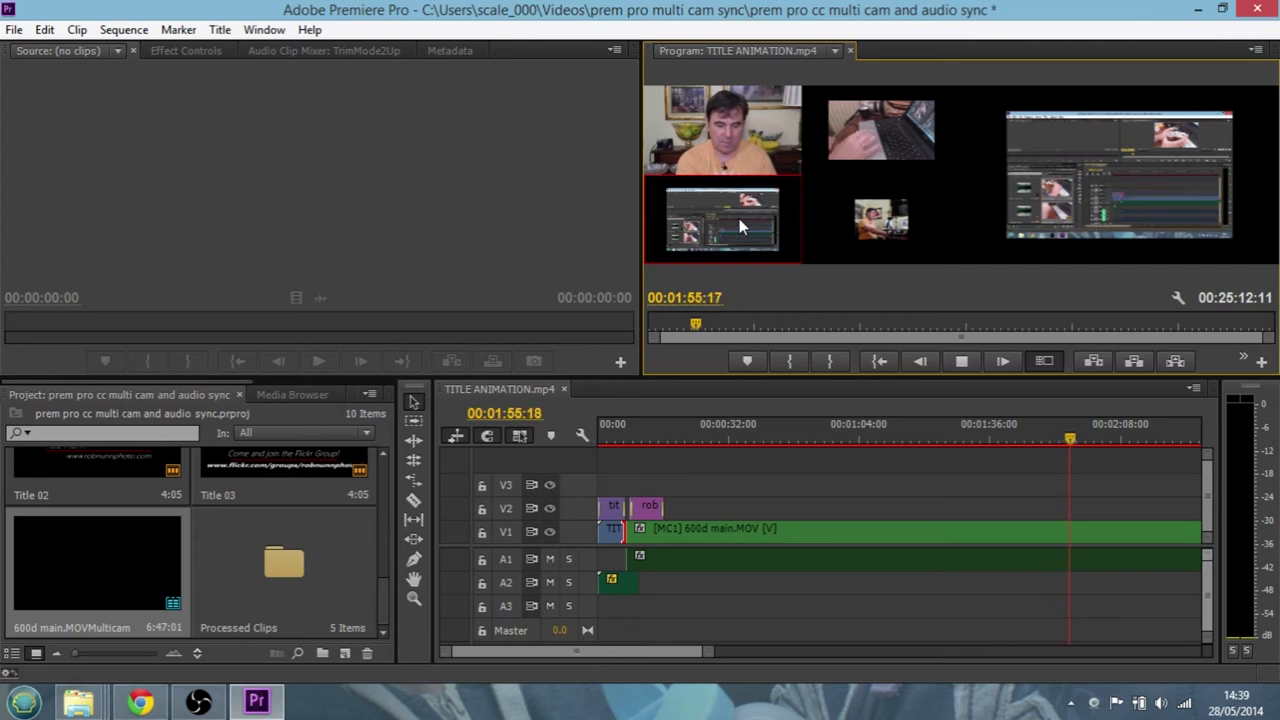
left_click(742, 141)
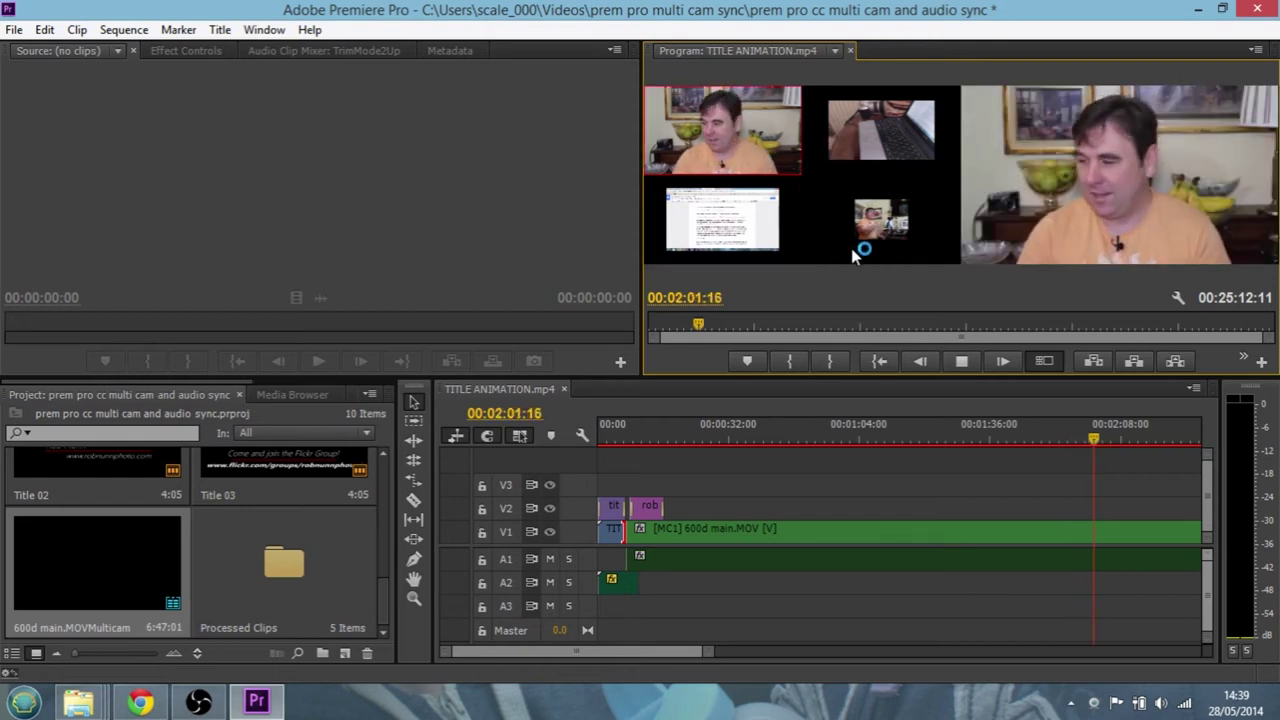
left_click(876, 224)
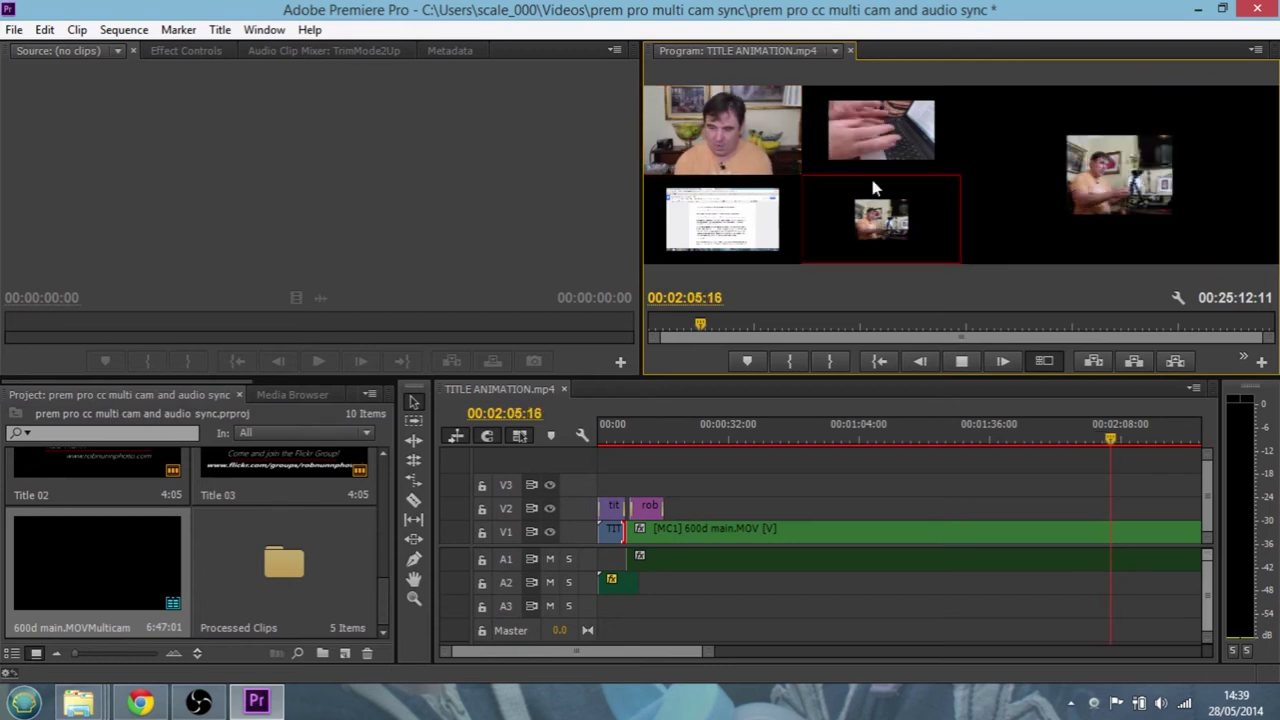
left_click(873, 126)
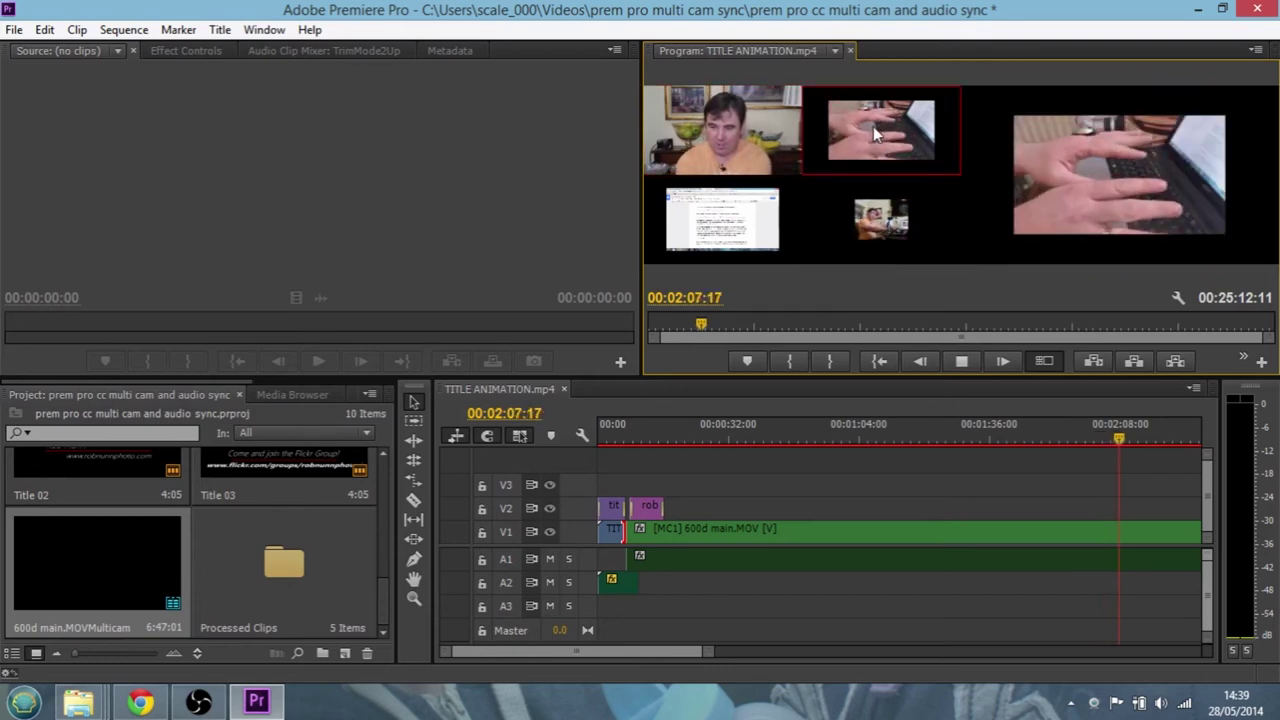
left_click(739, 125)
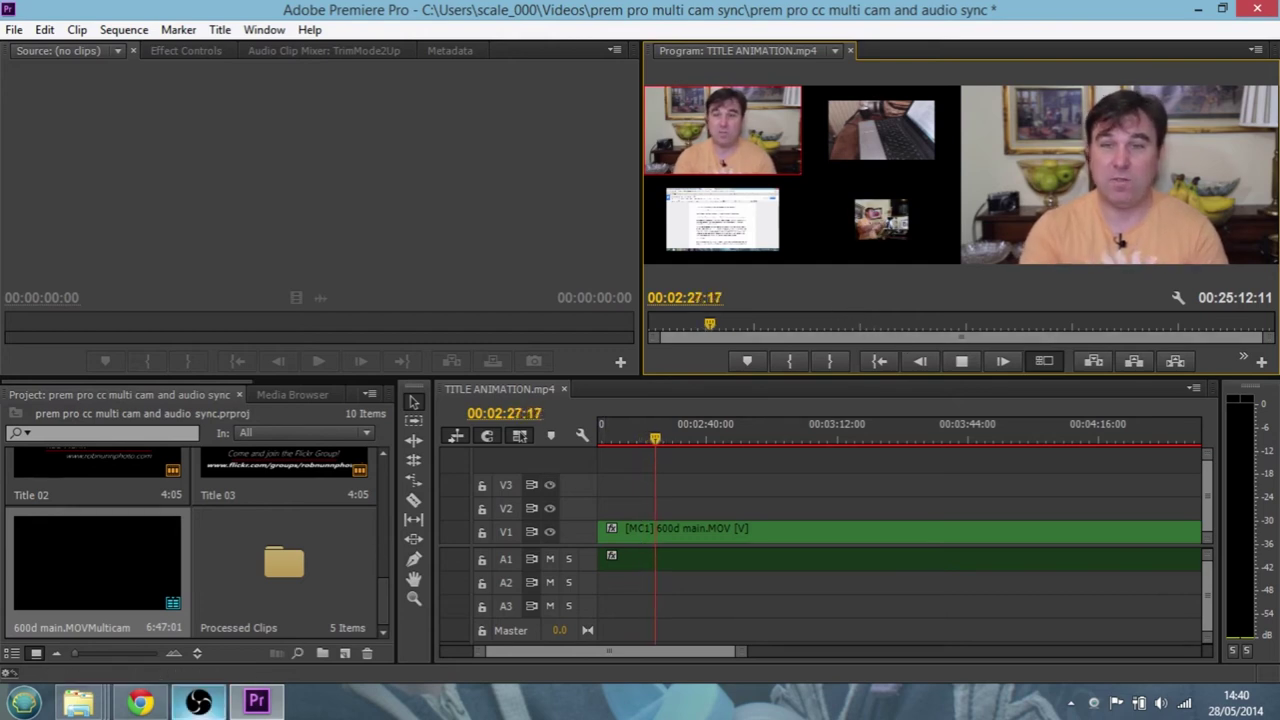
Play the multicam clip from 00:04:27:00, switch live to the screencast and back to the main camera, and stop at 00:05:25:22
mouse_move(200, 705)
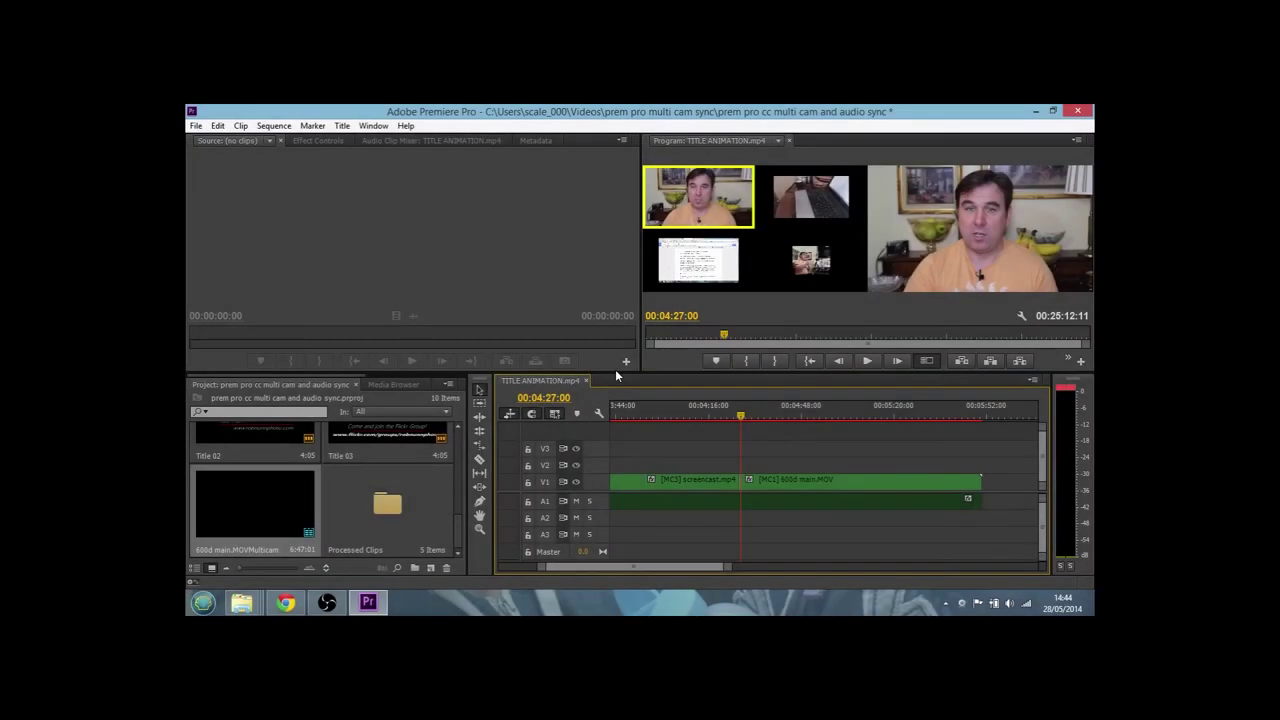
left_click(868, 361)
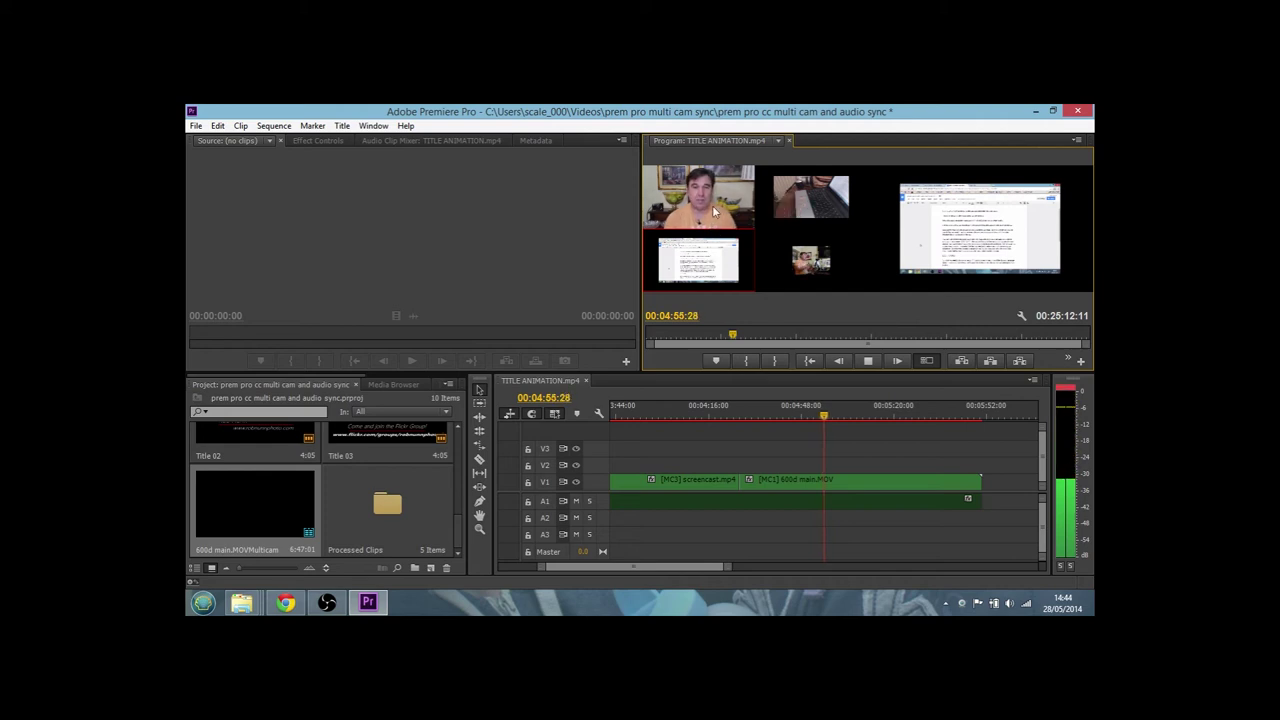
left_click(712, 204)
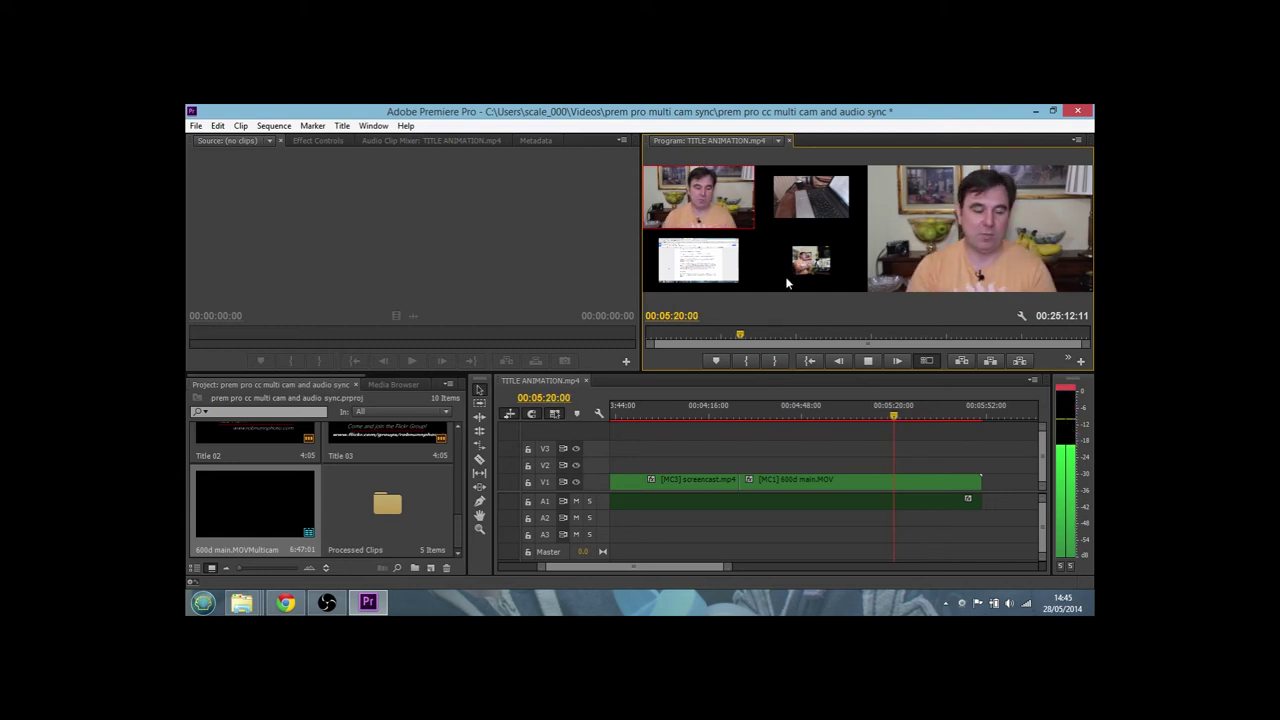
left_click(869, 363)
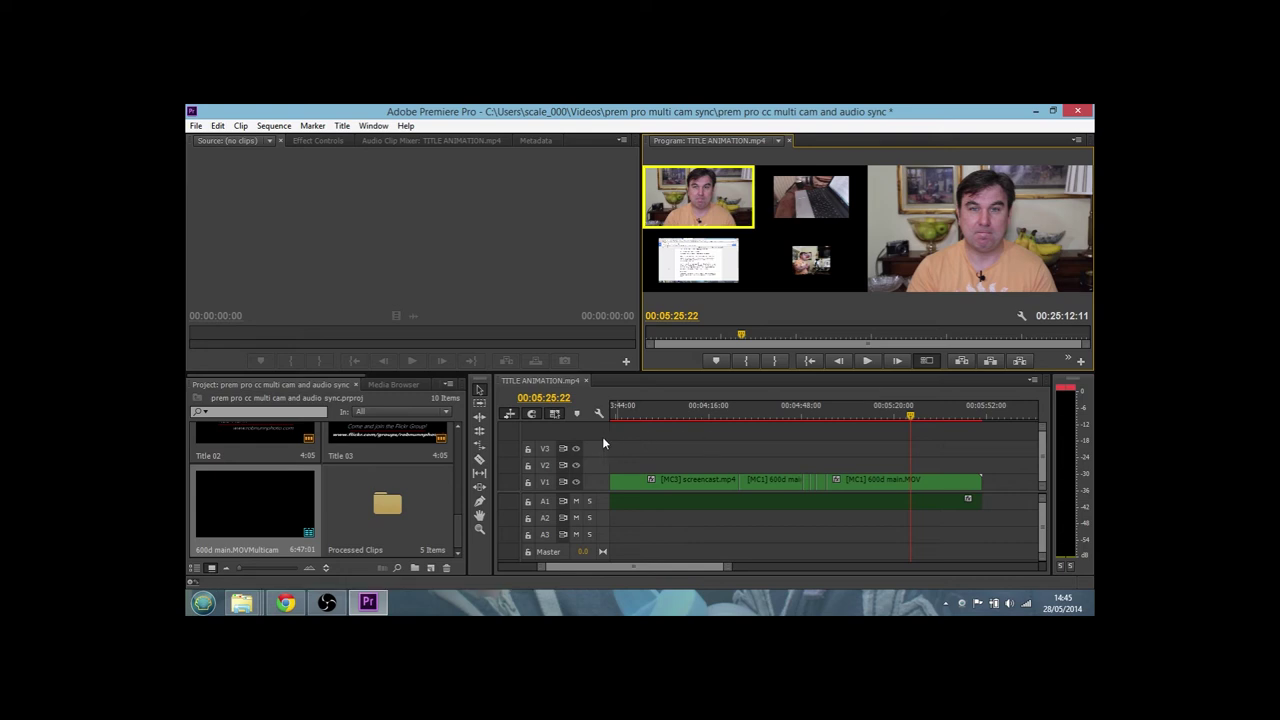
Split the multicam video on V1 and its audio on A1 at 00:05:25:22 and delete both parts after the cut
key("c")
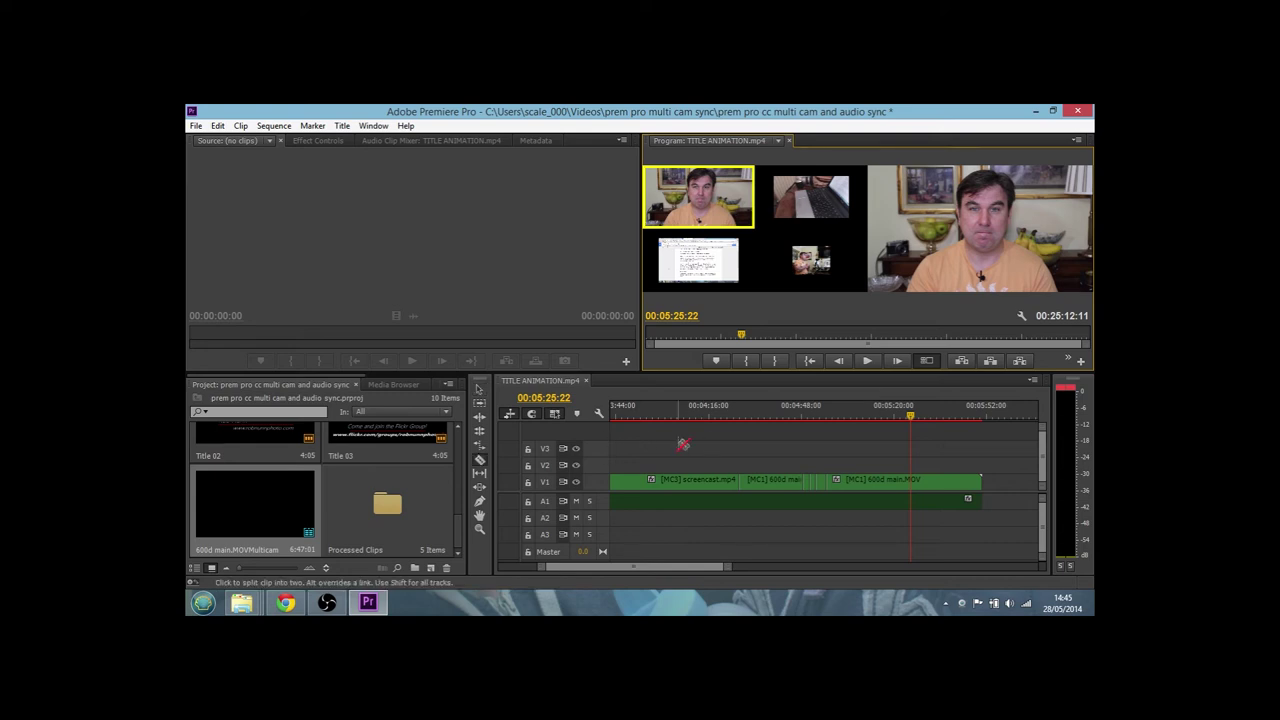
left_click(915, 490)
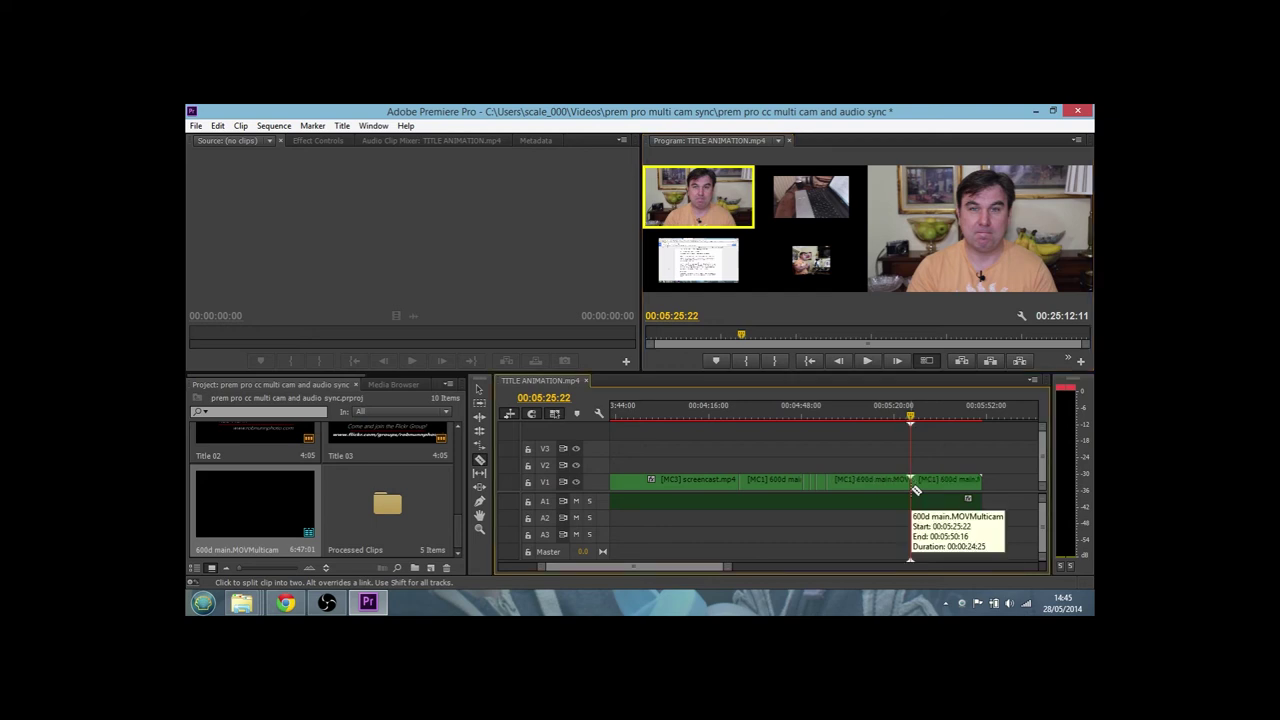
key("v")
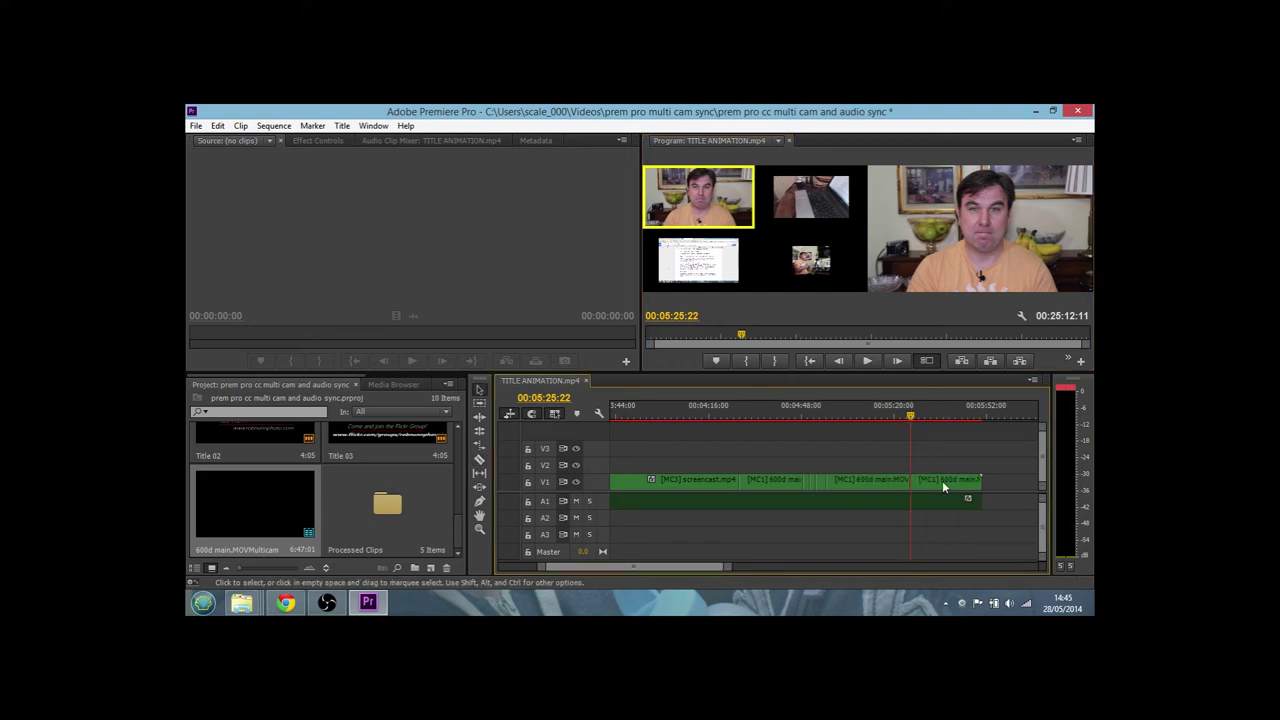
left_click(940, 488)
key("Delete")
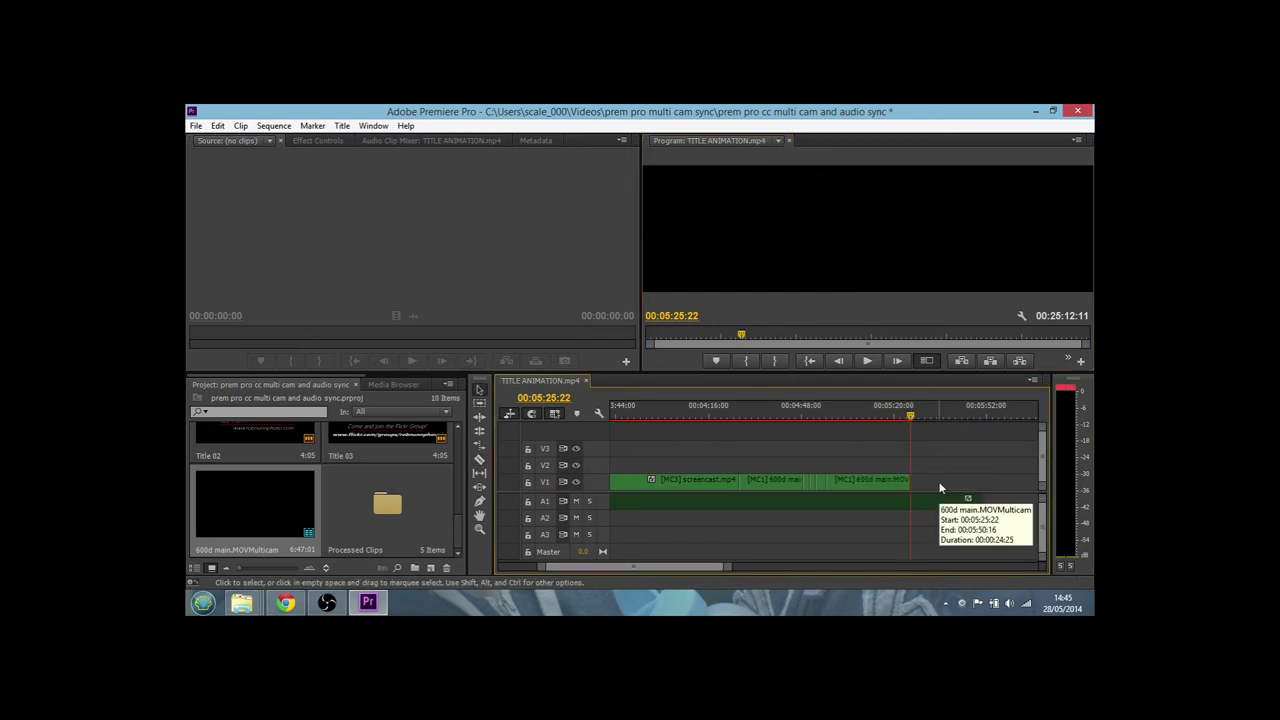
key("c")
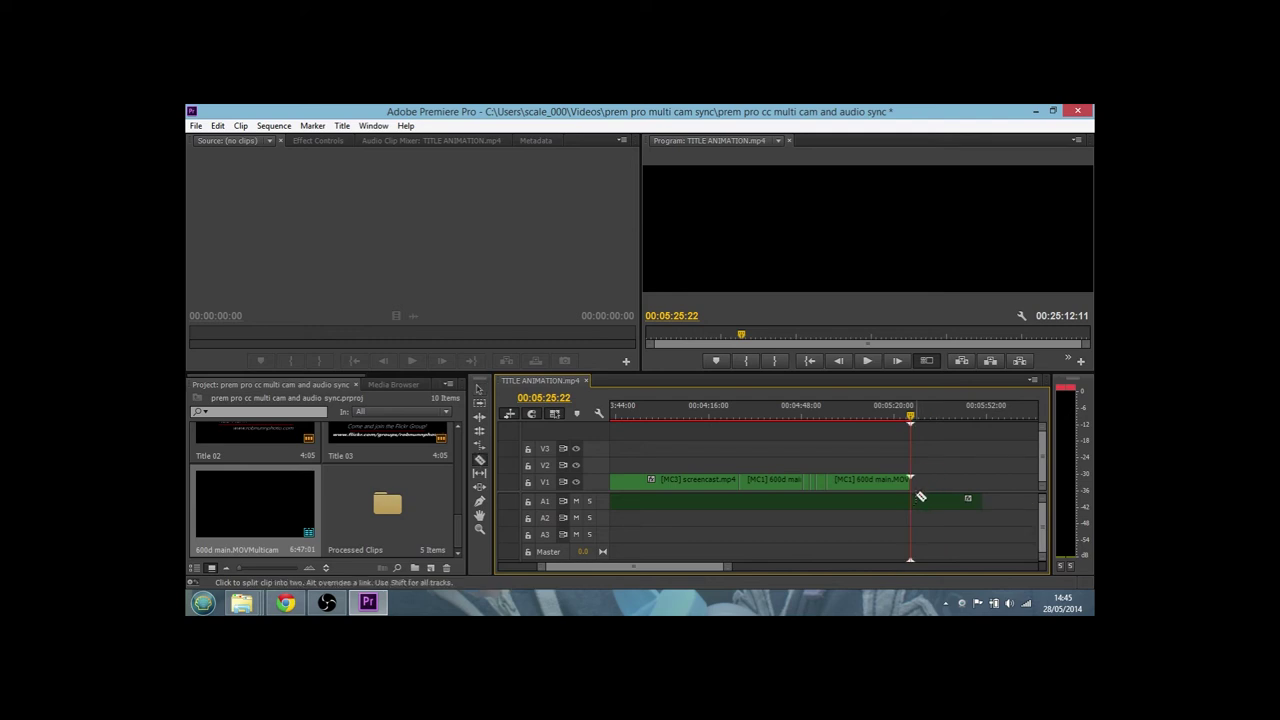
left_click(915, 500)
key("v")
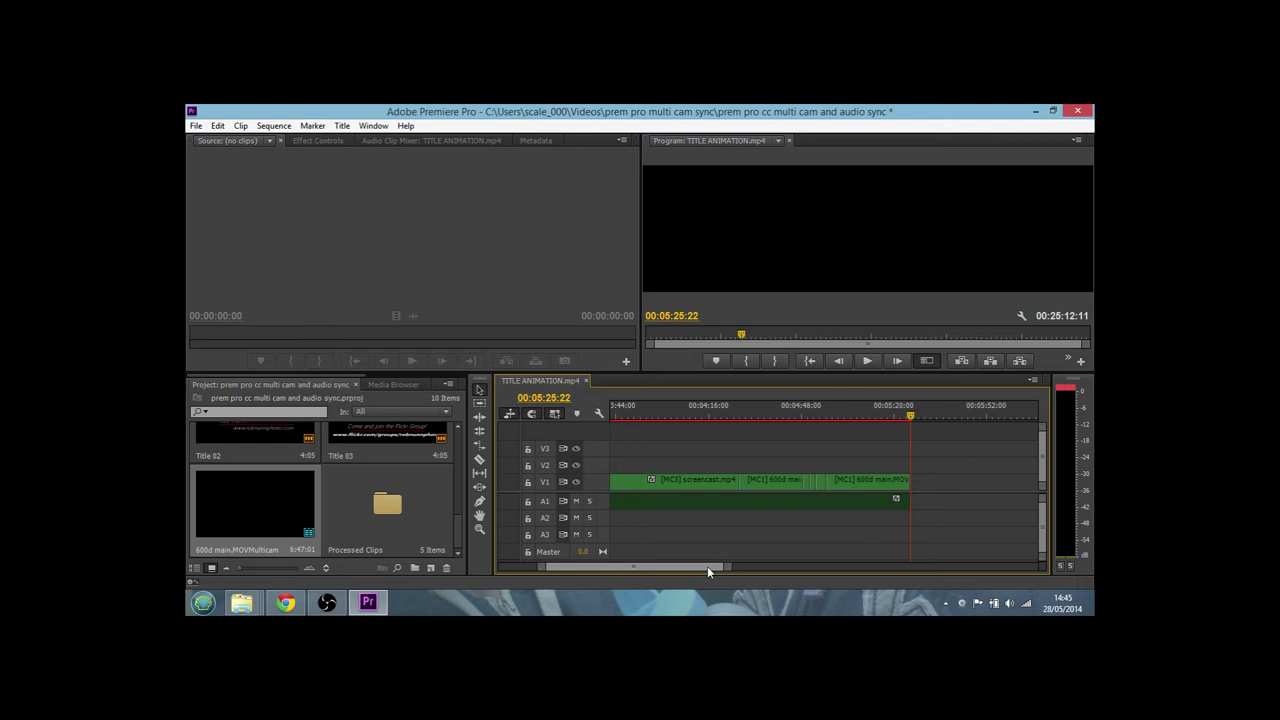
Go back to the start of the sequence and play the first main camera section around 24 seconds to review the recorded cuts
scroll(708, 566, "down", 1)
left_click_drag(708, 565, 663, 568)
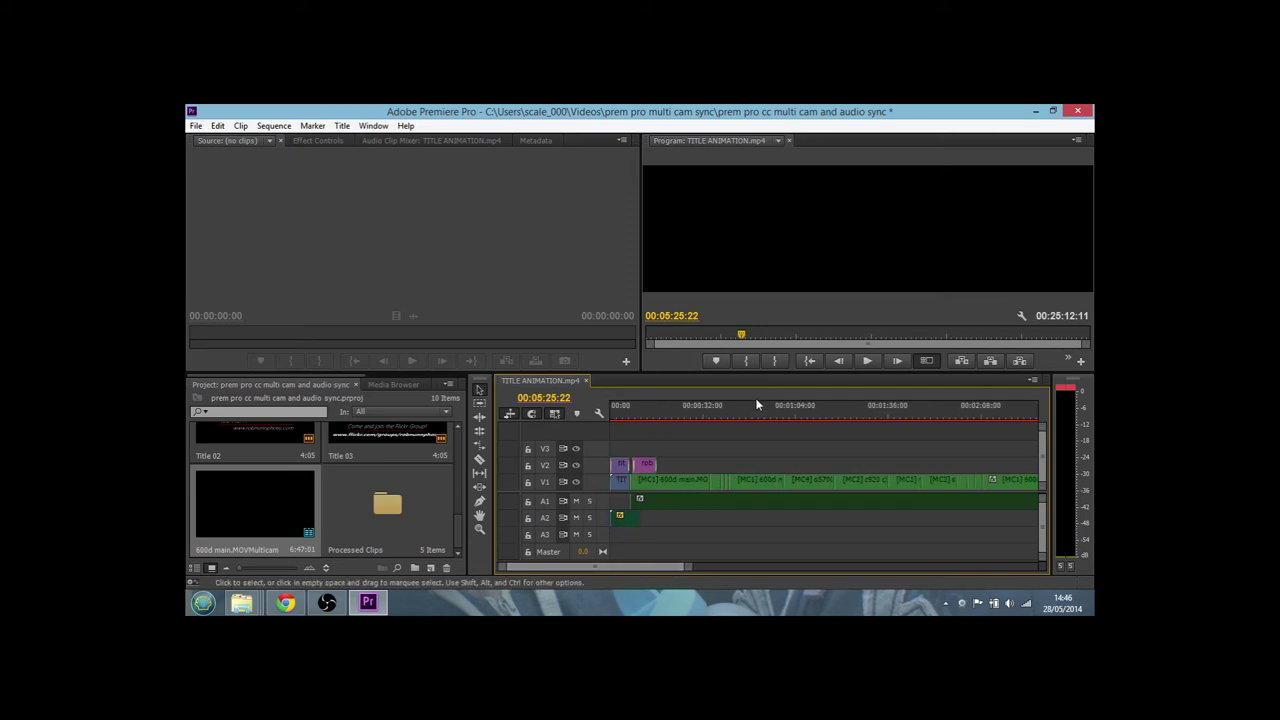
left_click(701, 482)
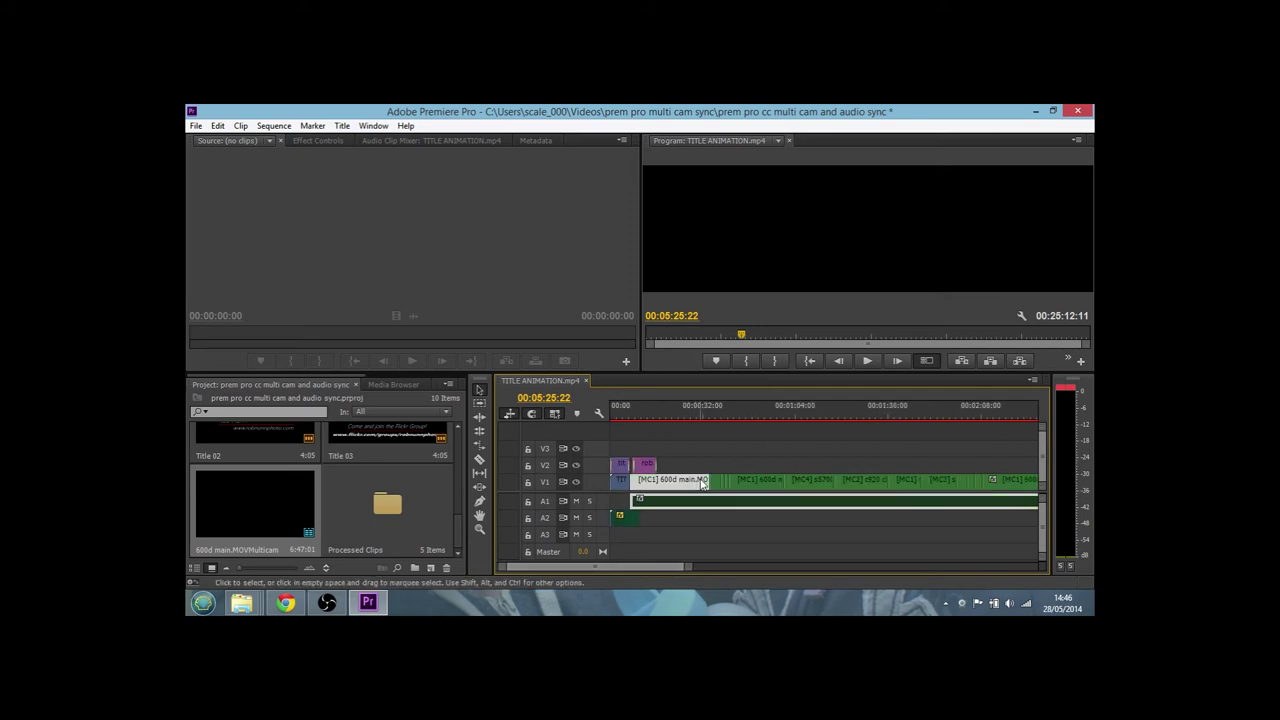
left_click_drag(741, 336, 653, 351)
key("space")
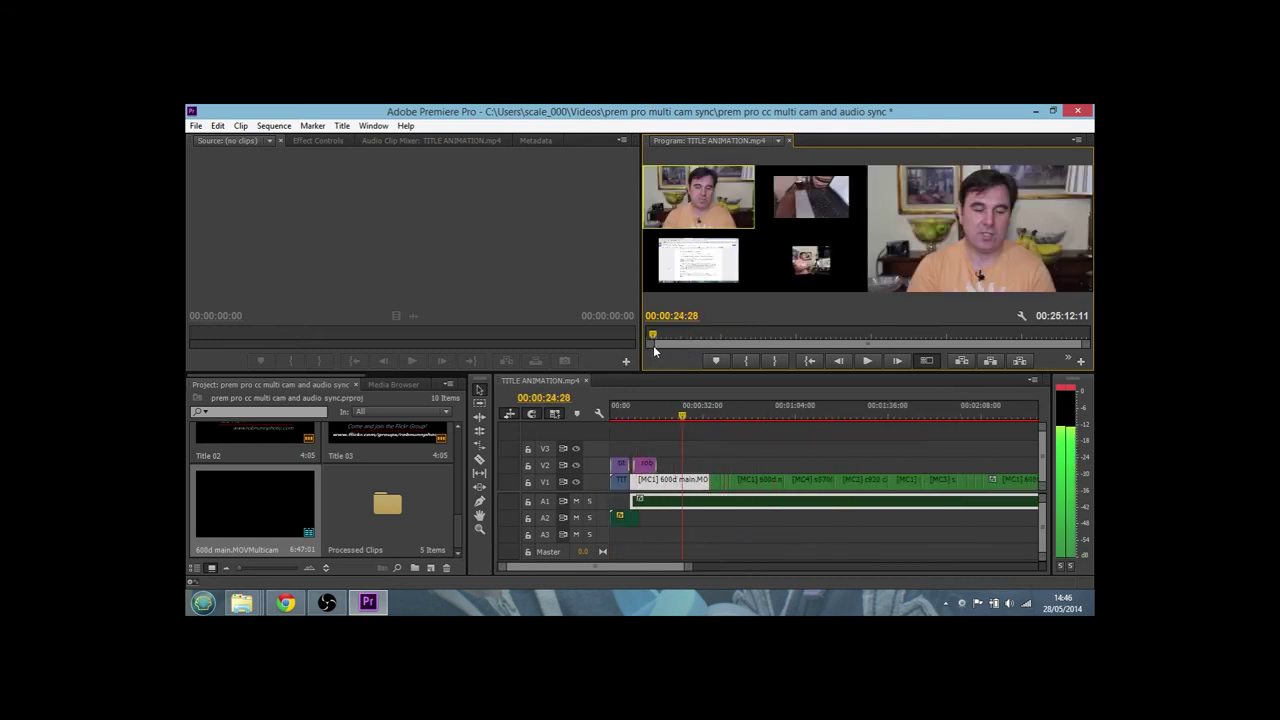
left_click(715, 449)
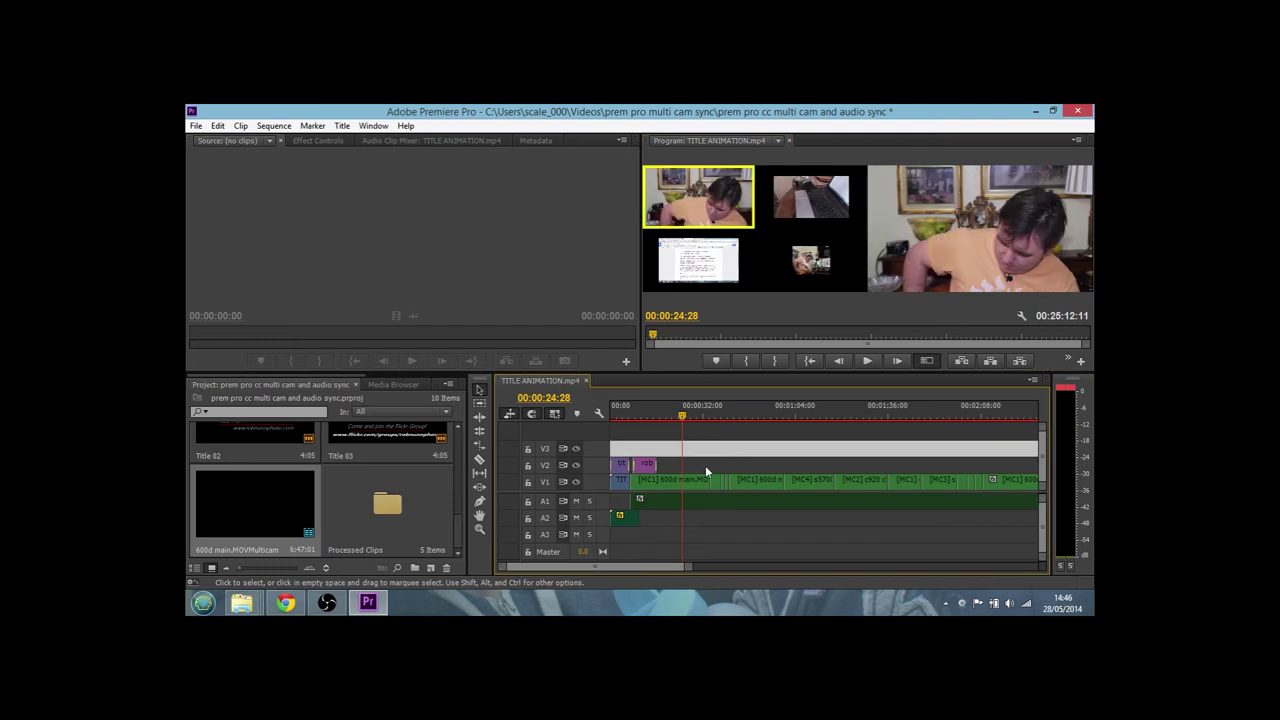
left_click(705, 465)
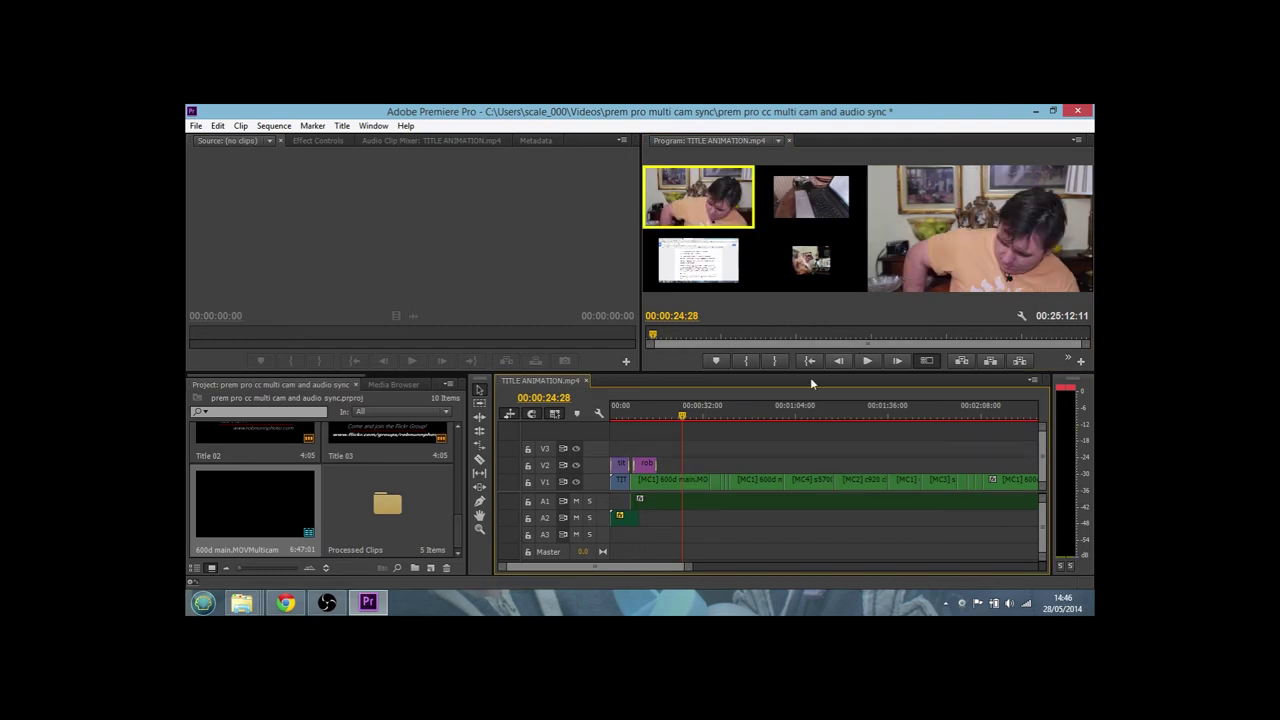
Move to 00:00:06:27, where the multicam footage begins, and change the camera angle there to the main camera
double_click(716, 484)
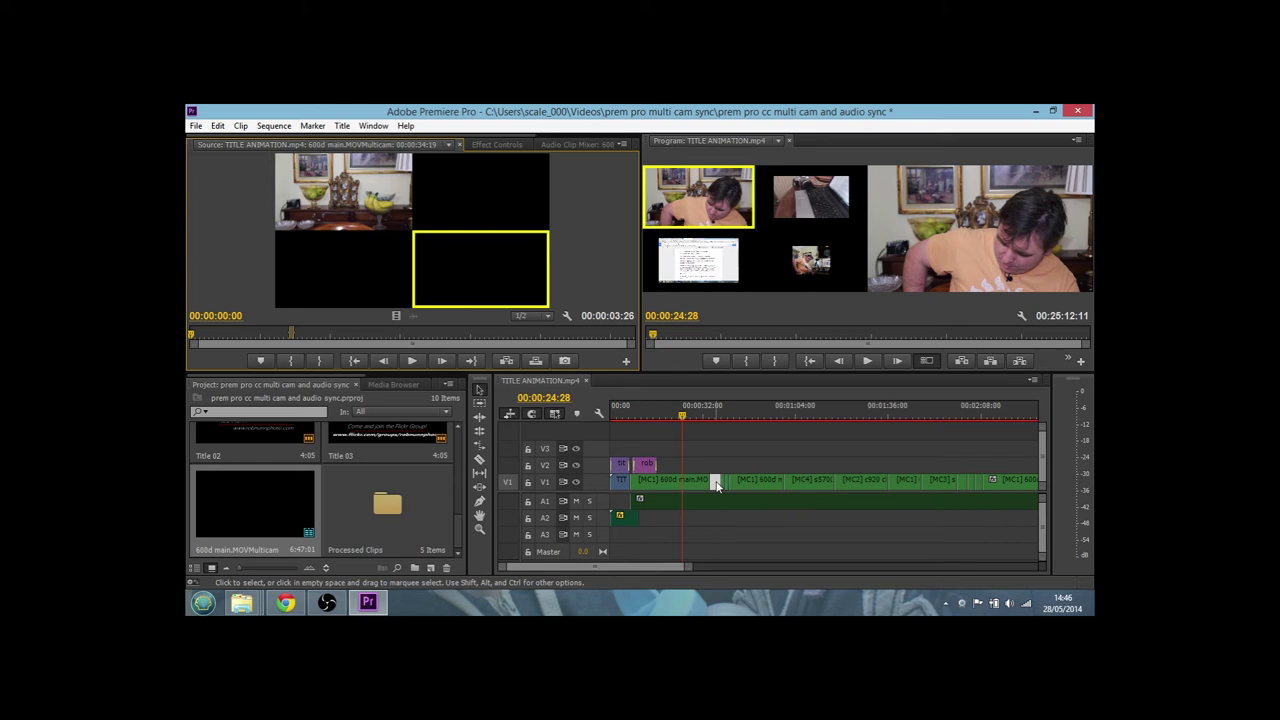
left_click_drag(682, 418, 629, 428)
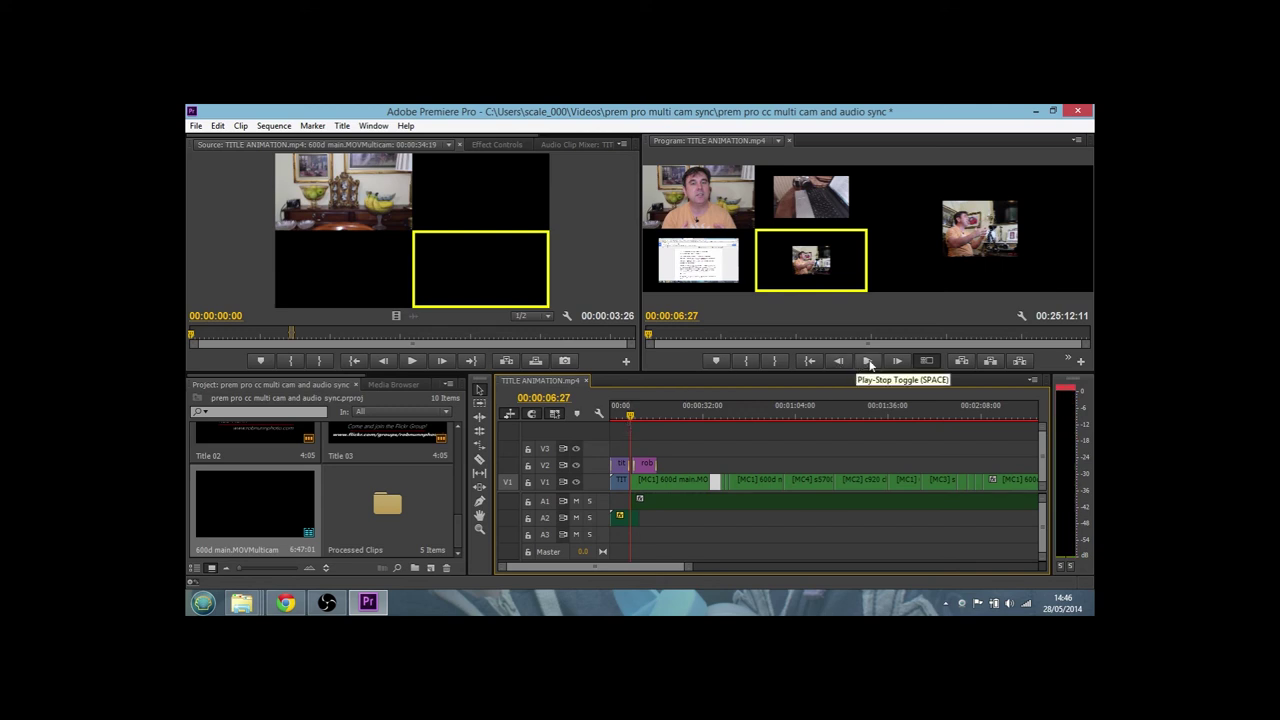
key("1")
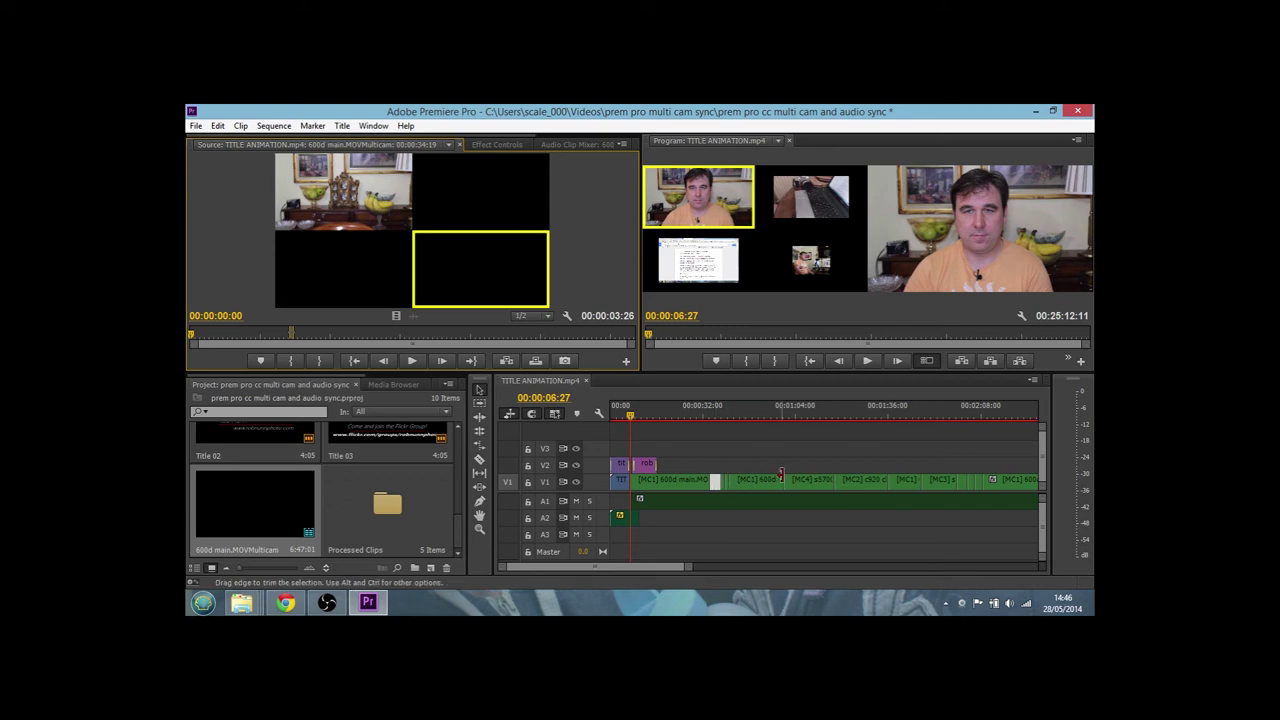
Turn off the Program monitor's multi-camera view and select individual camera sections on V1, up to the side camera section at 00:01:00:01
double_click(723, 480)
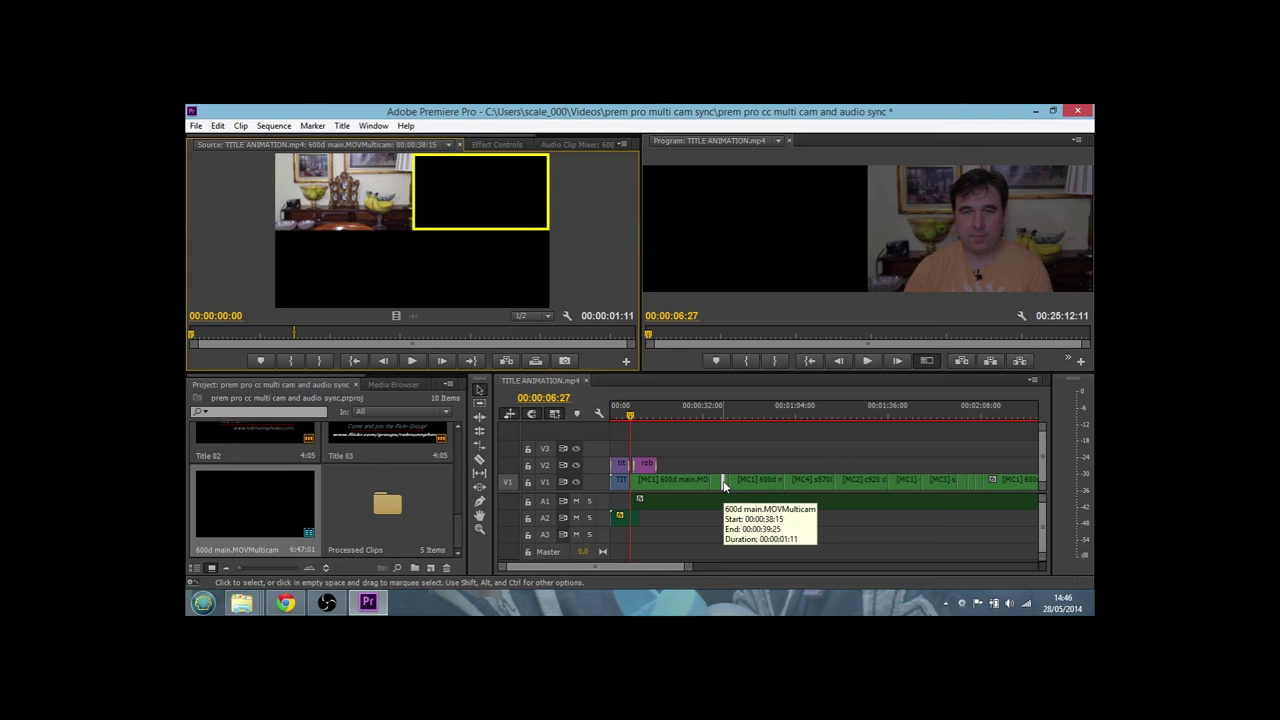
left_click(927, 361)
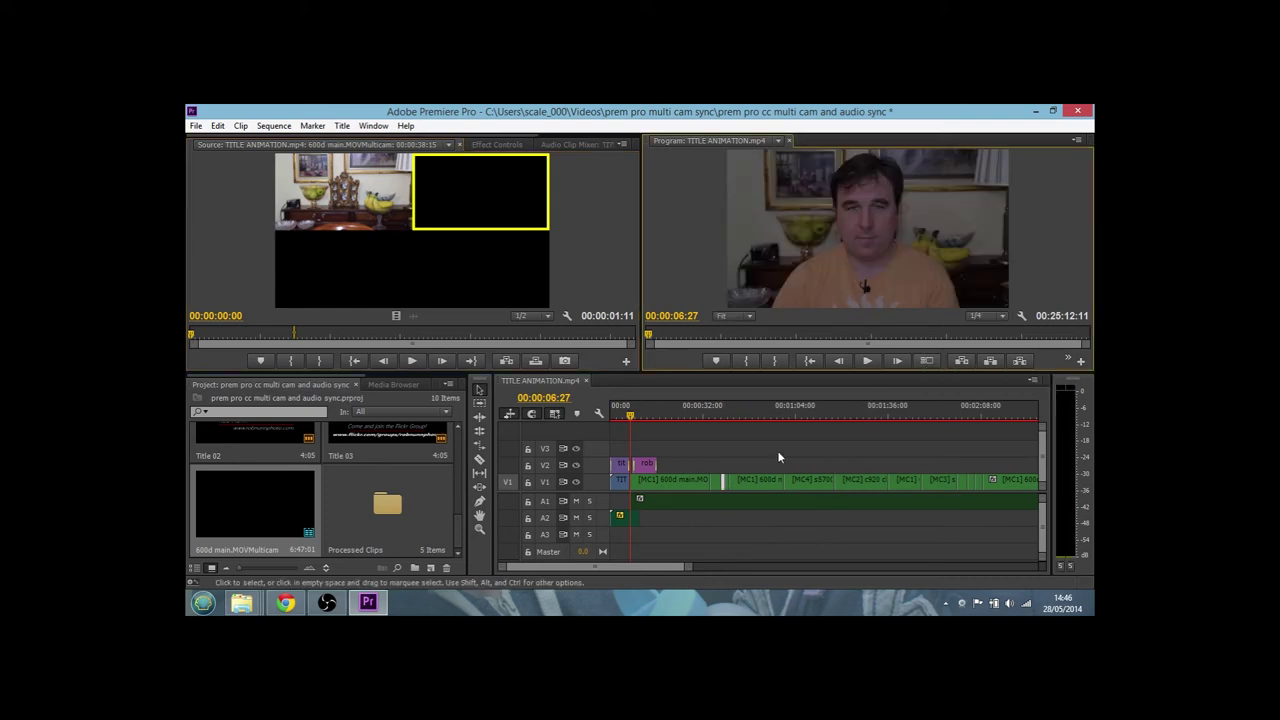
left_click(750, 481)
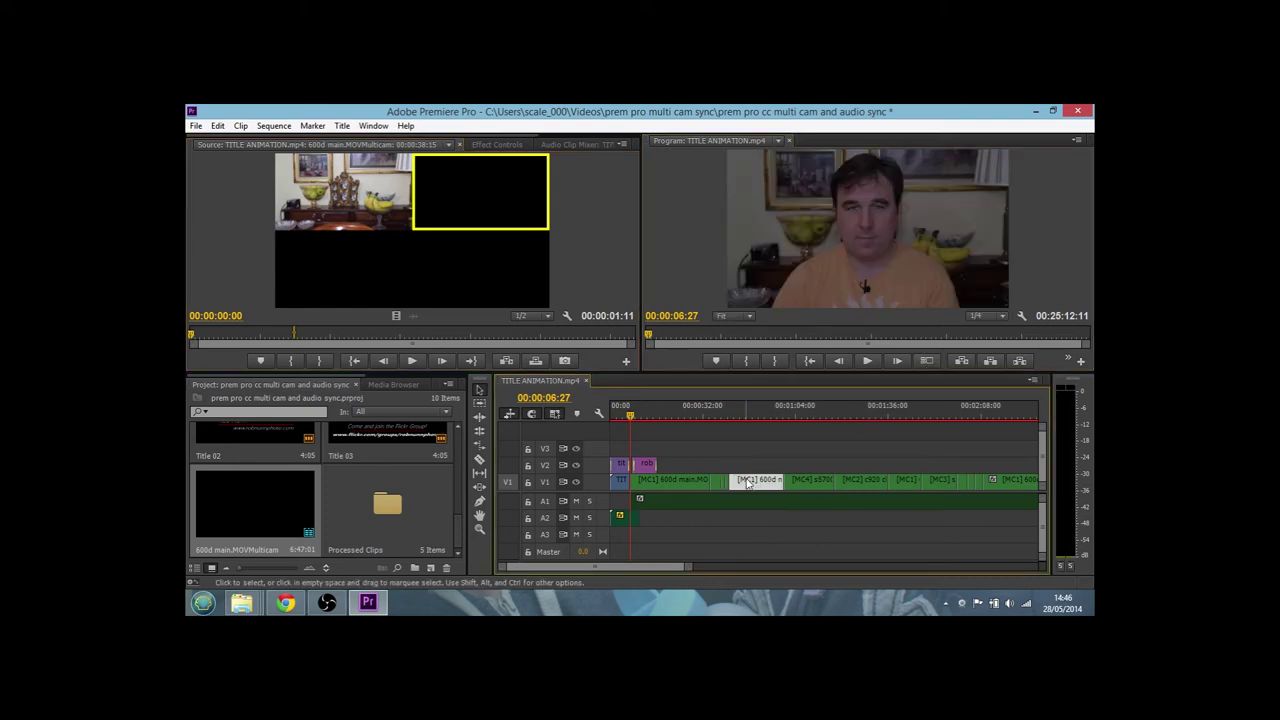
left_click(801, 481)
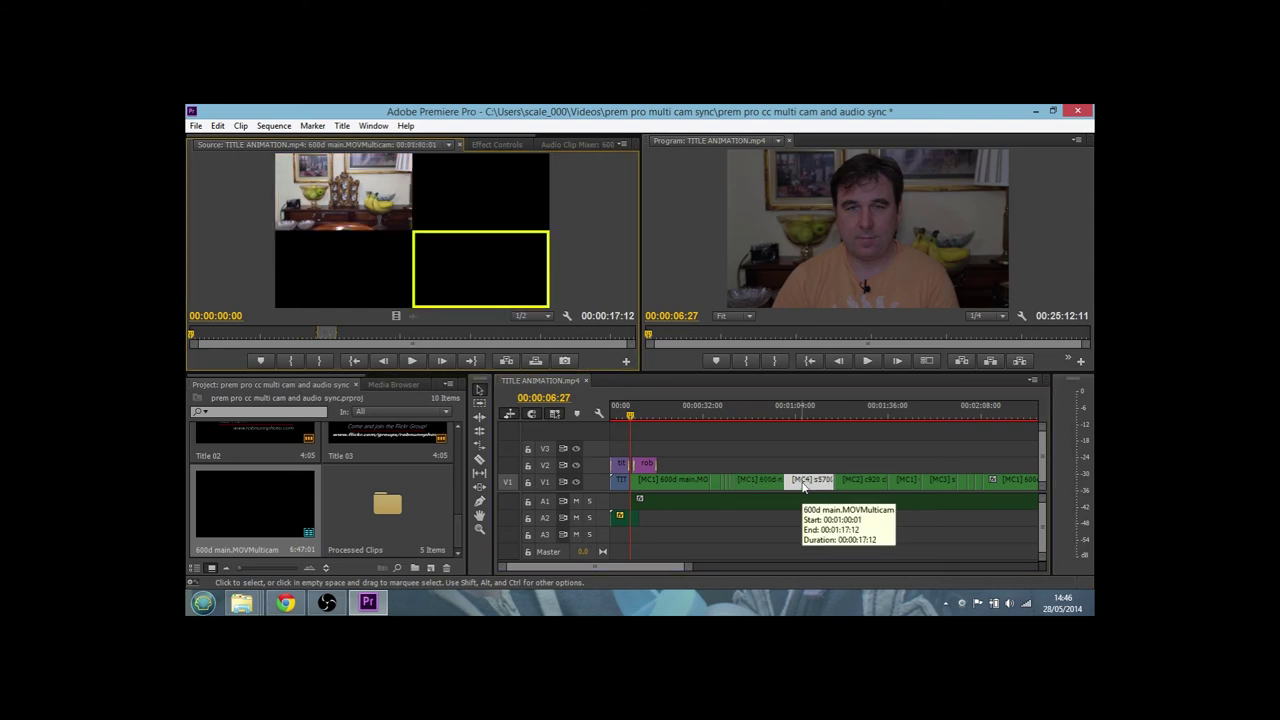
Open the effect settings of the side camera section starting at 00:00:34:19 and move the playhead onto it at 00:00:36:16
left_click(716, 480)
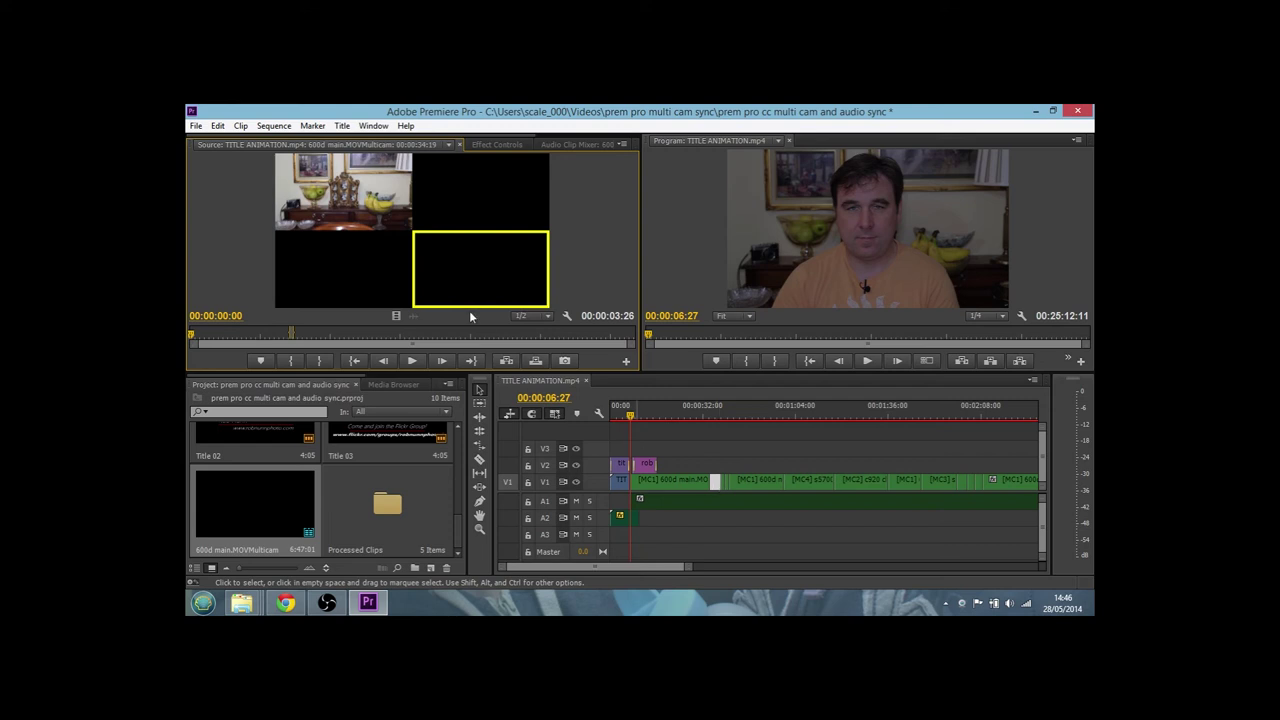
left_click(496, 148)
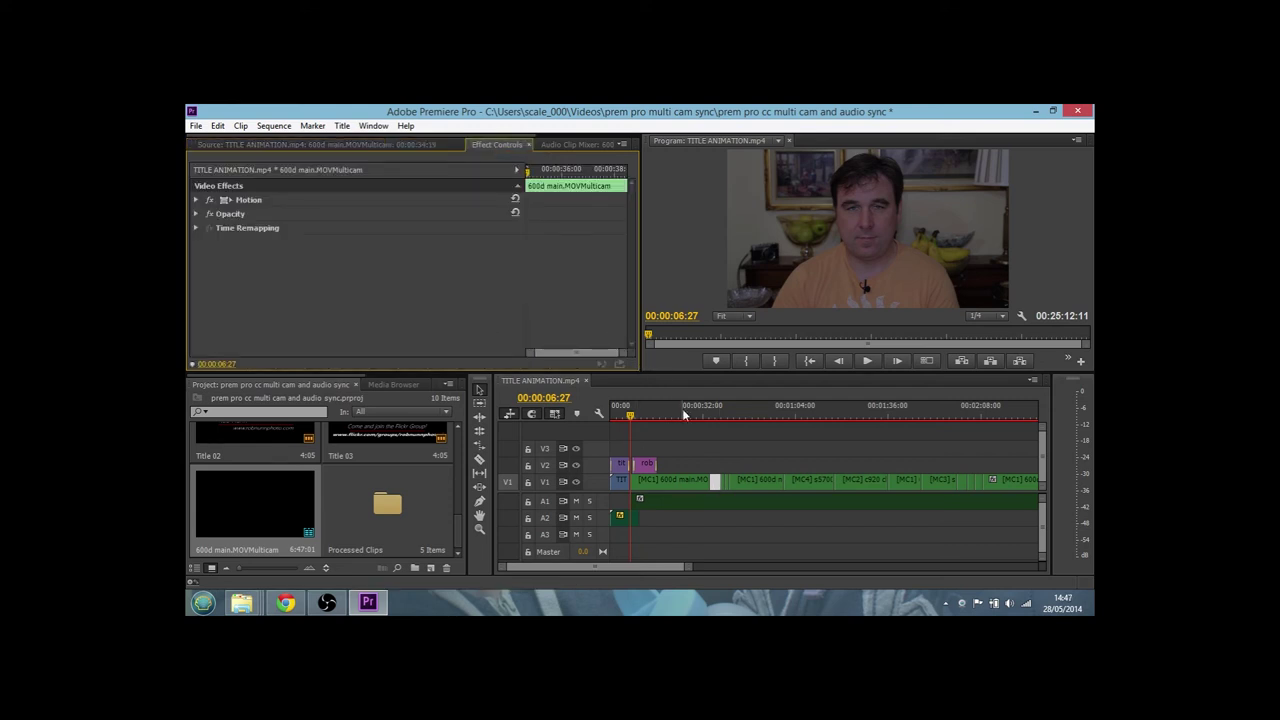
left_click(636, 418)
left_click_drag(638, 418, 716, 424)
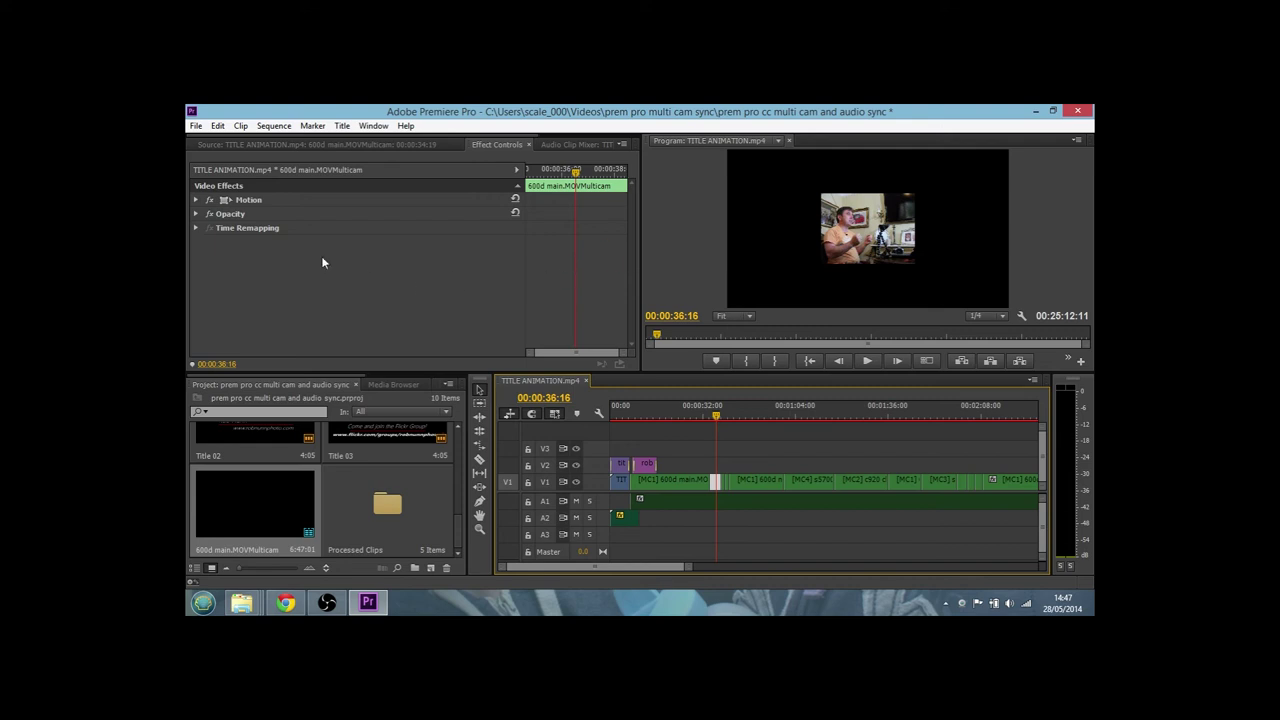
Set the Motion scale of the side camera section starting at 00:00:34:19 to 224 so it fills the frame height
left_click(196, 199)
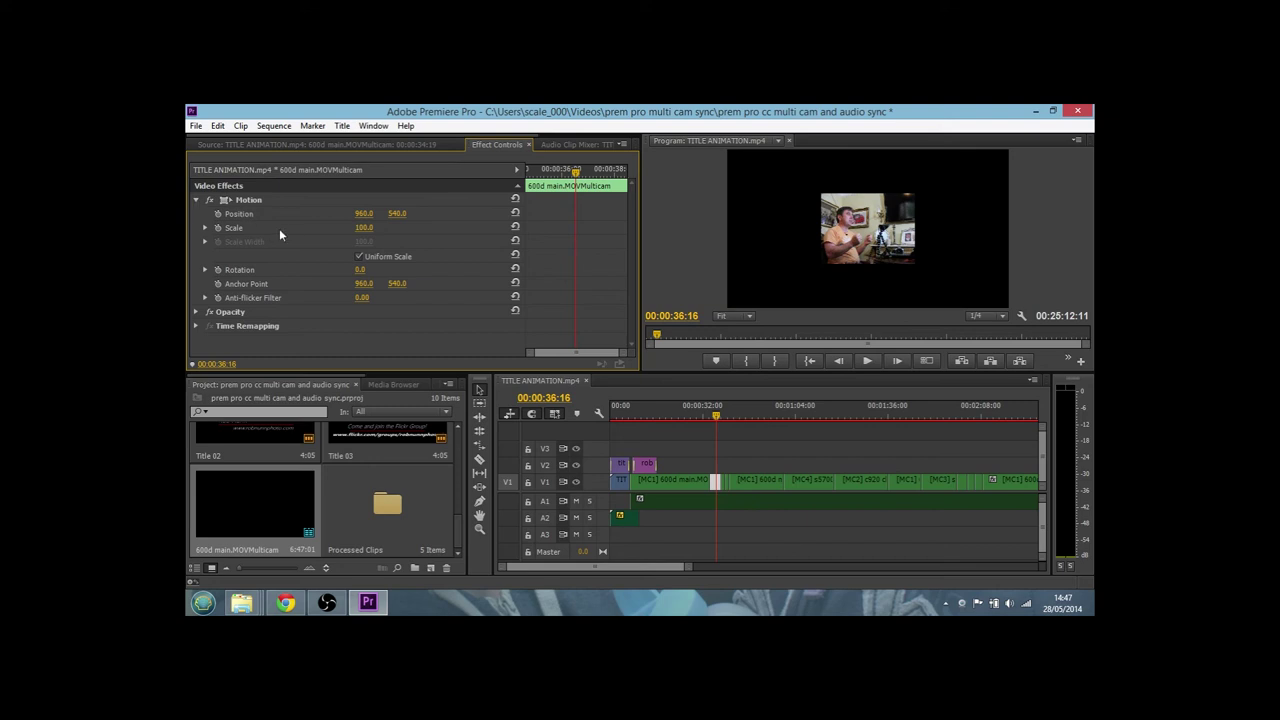
left_click_drag(359, 233, 474, 233)
left_click_drag(363, 227, 371, 229)
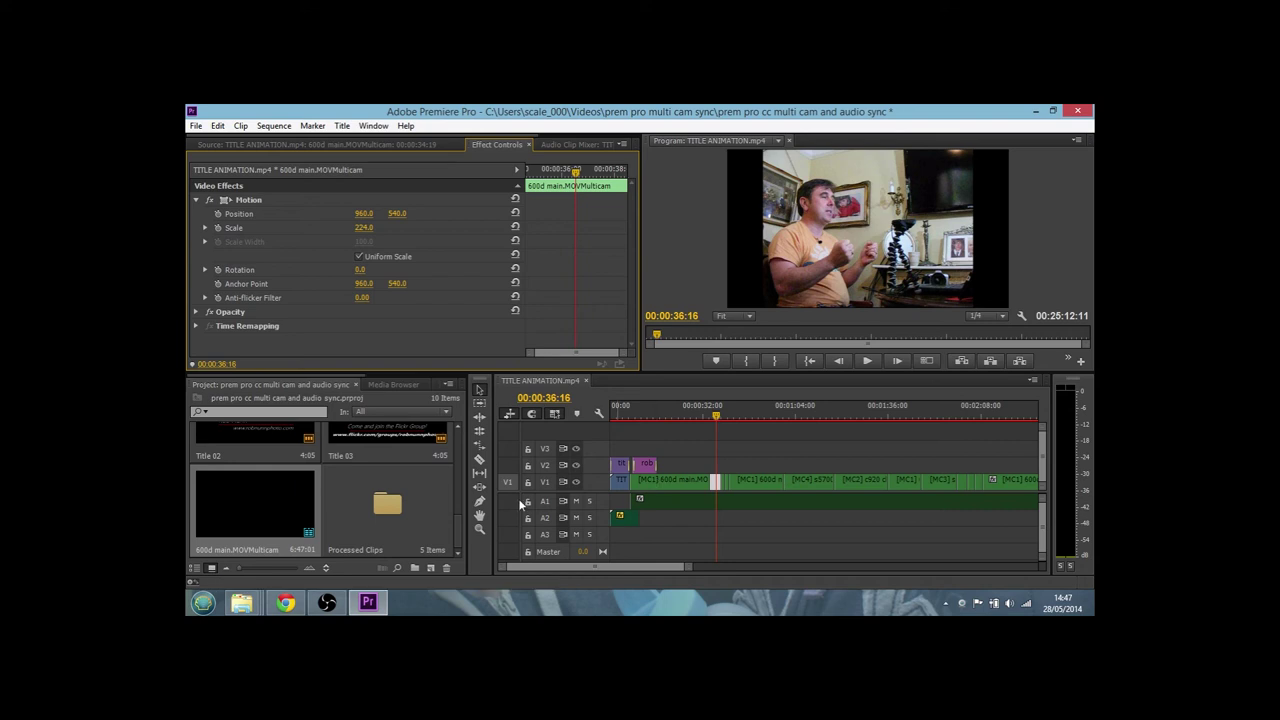
Enlarge the short closeup camera section at 00:00:39:09 on V1 by setting its Motion scale to 149
left_click(480, 528)
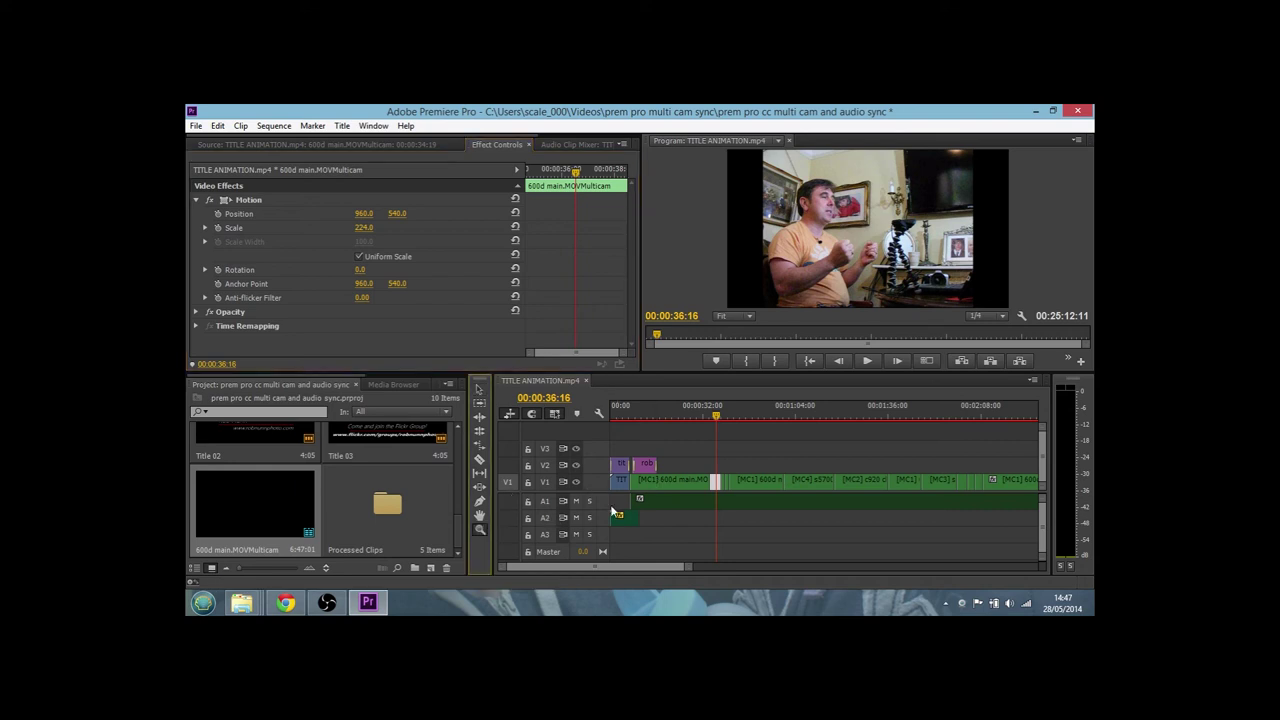
left_click(756, 533)
left_click(756, 533)
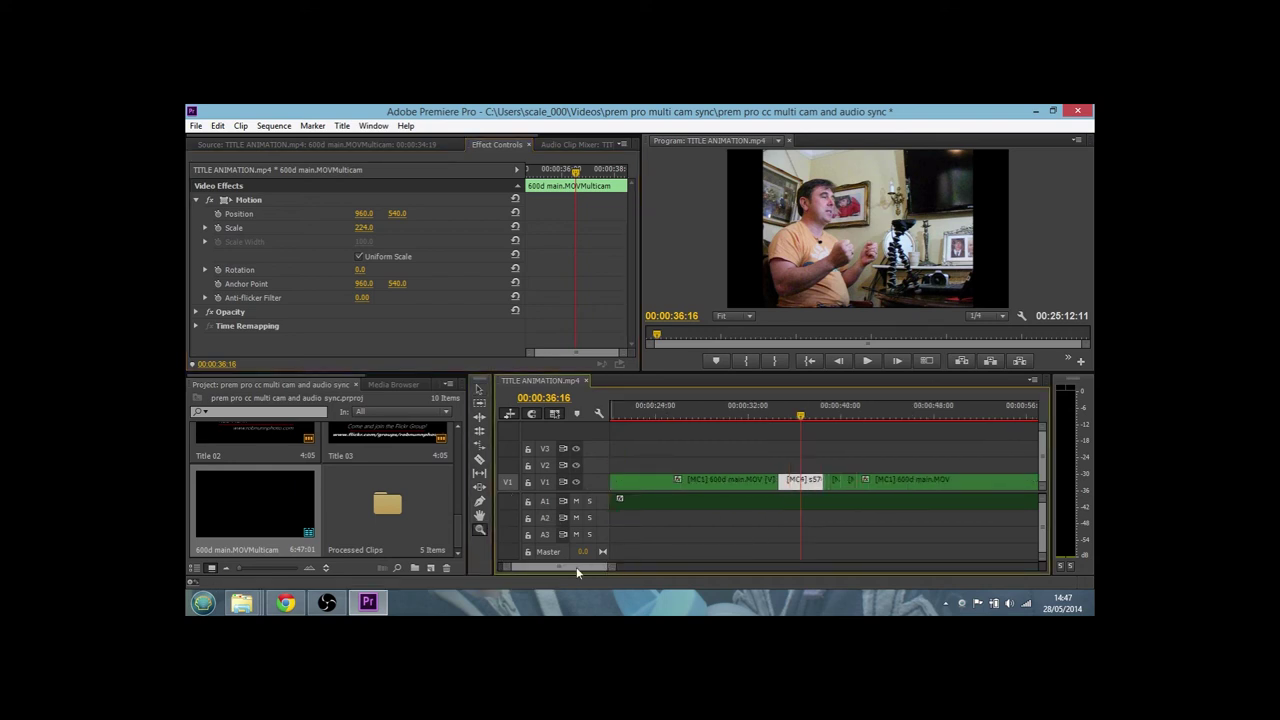
scroll(573, 567, "down", 3)
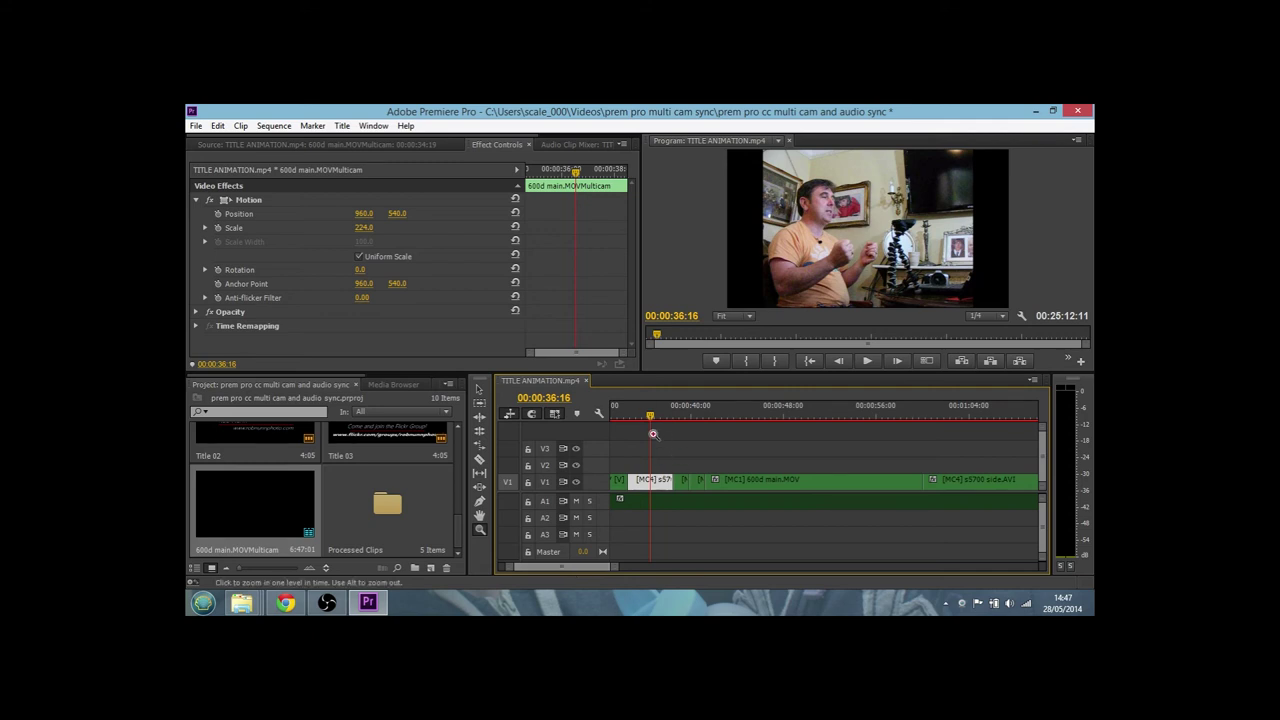
left_click_drag(650, 415, 683, 417)
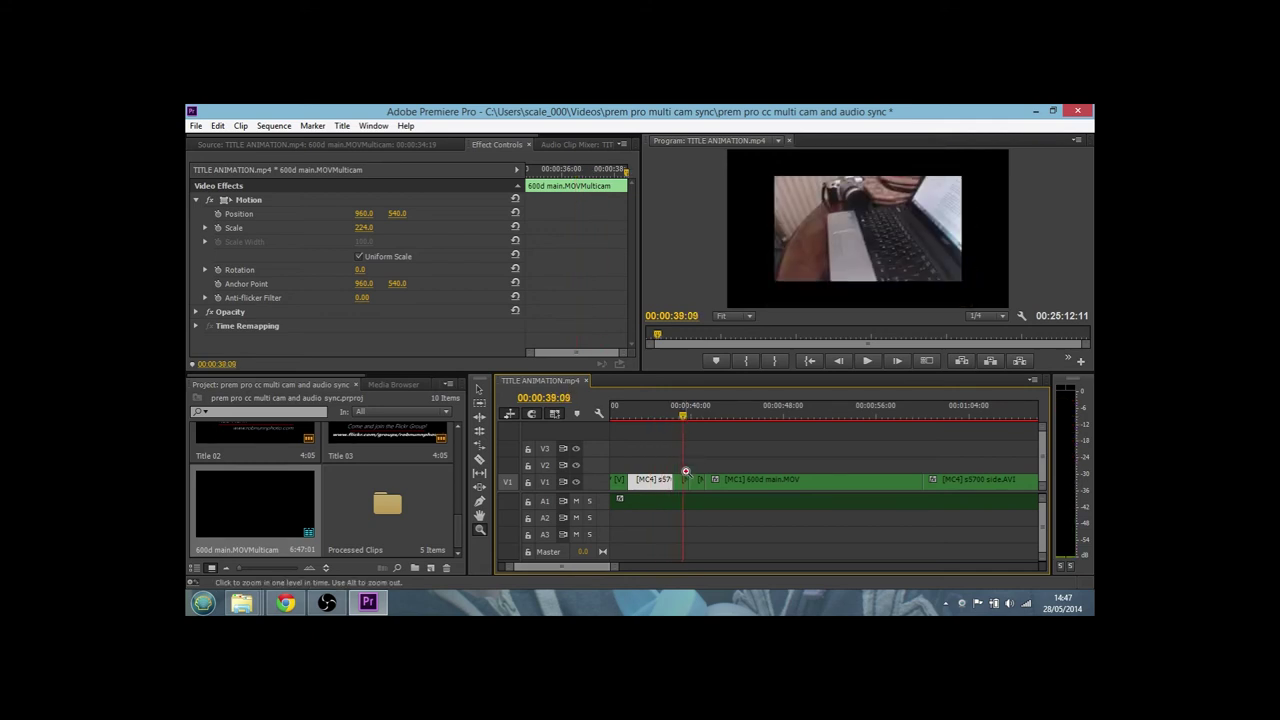
left_click(480, 390)
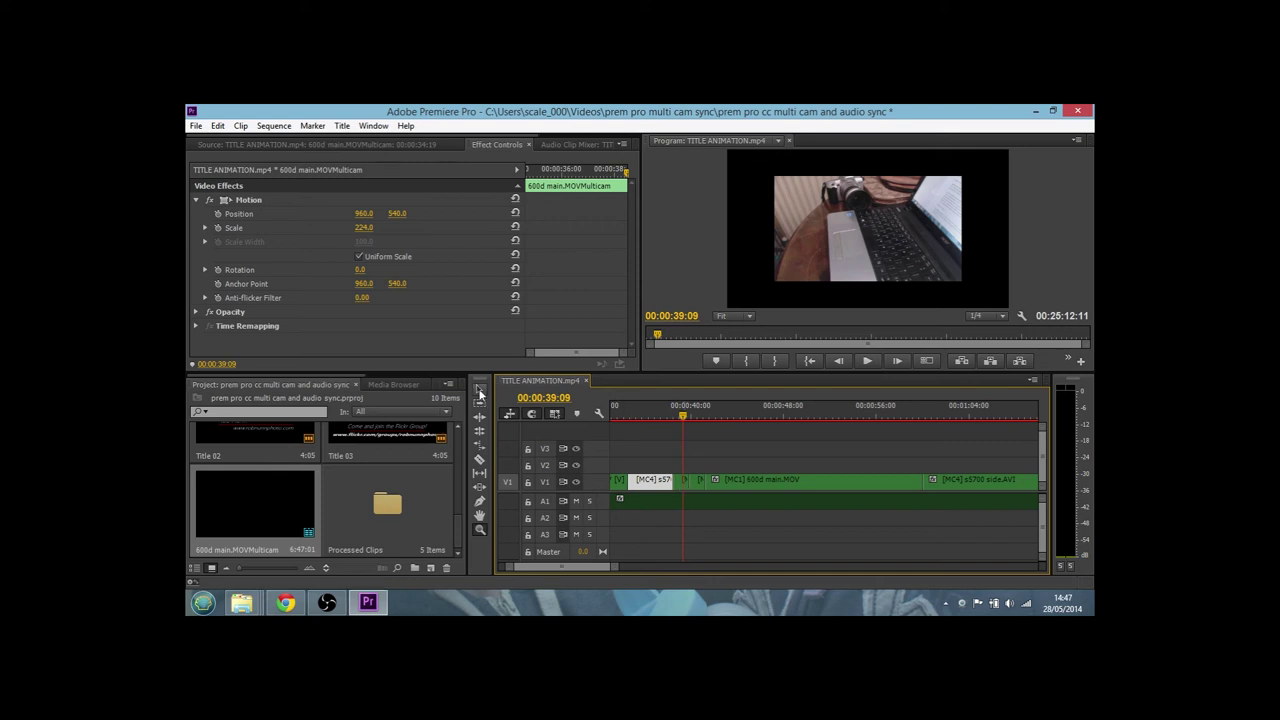
double_click(680, 482)
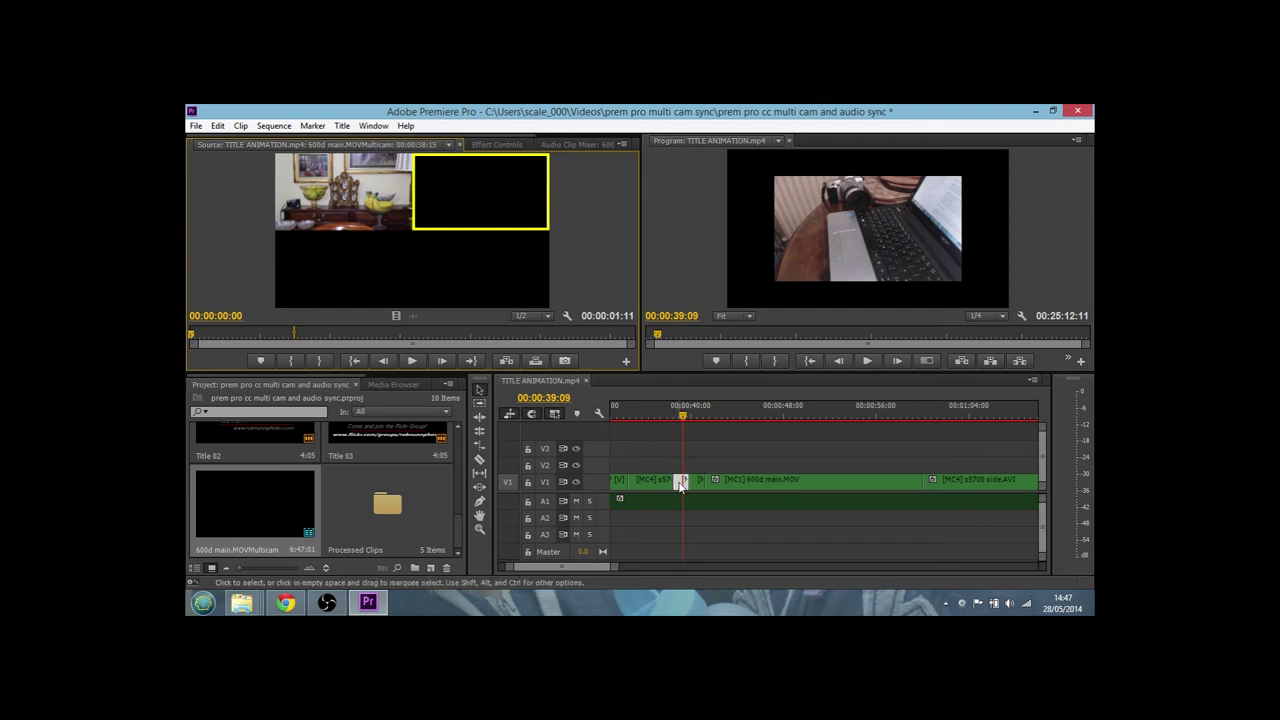
left_click(497, 144)
left_click(196, 200)
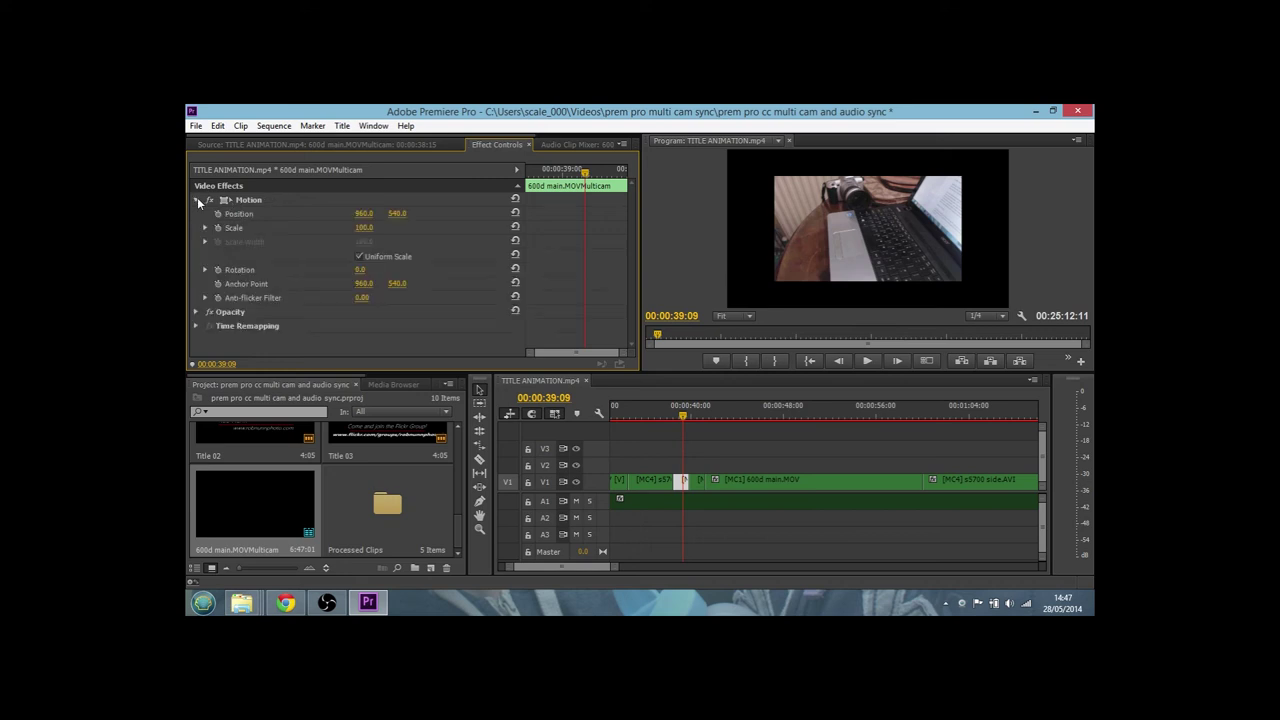
left_click_drag(366, 230, 414, 230)
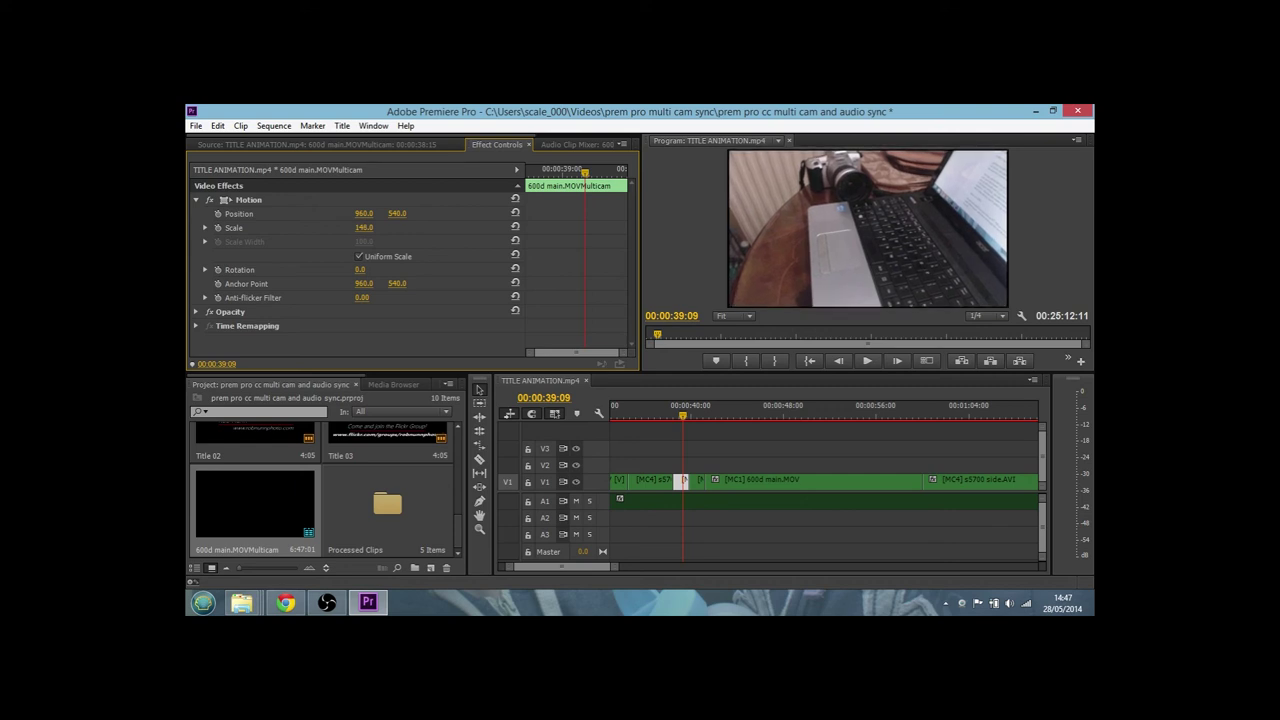
left_click_drag(414, 230, 415, 230)
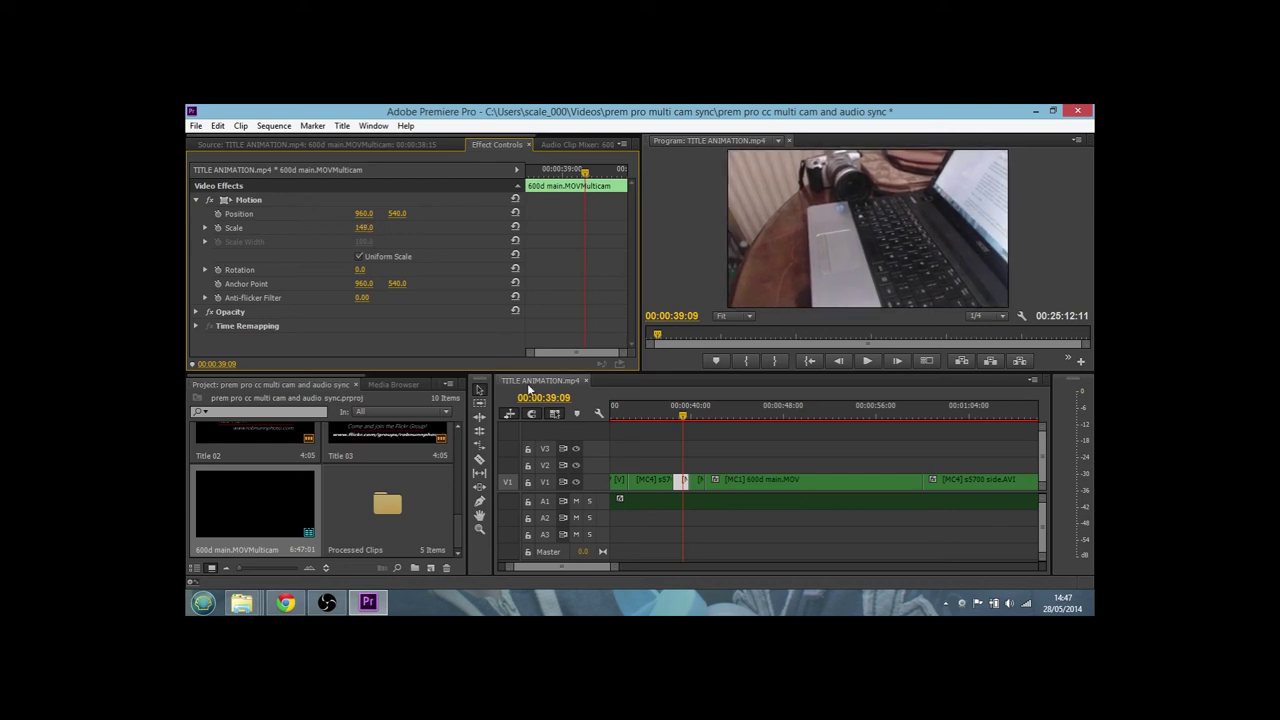
Enlarge the short screencast section at 00:00:40:10 to a Motion scale of about 140 so it fills the frame
left_click(699, 481)
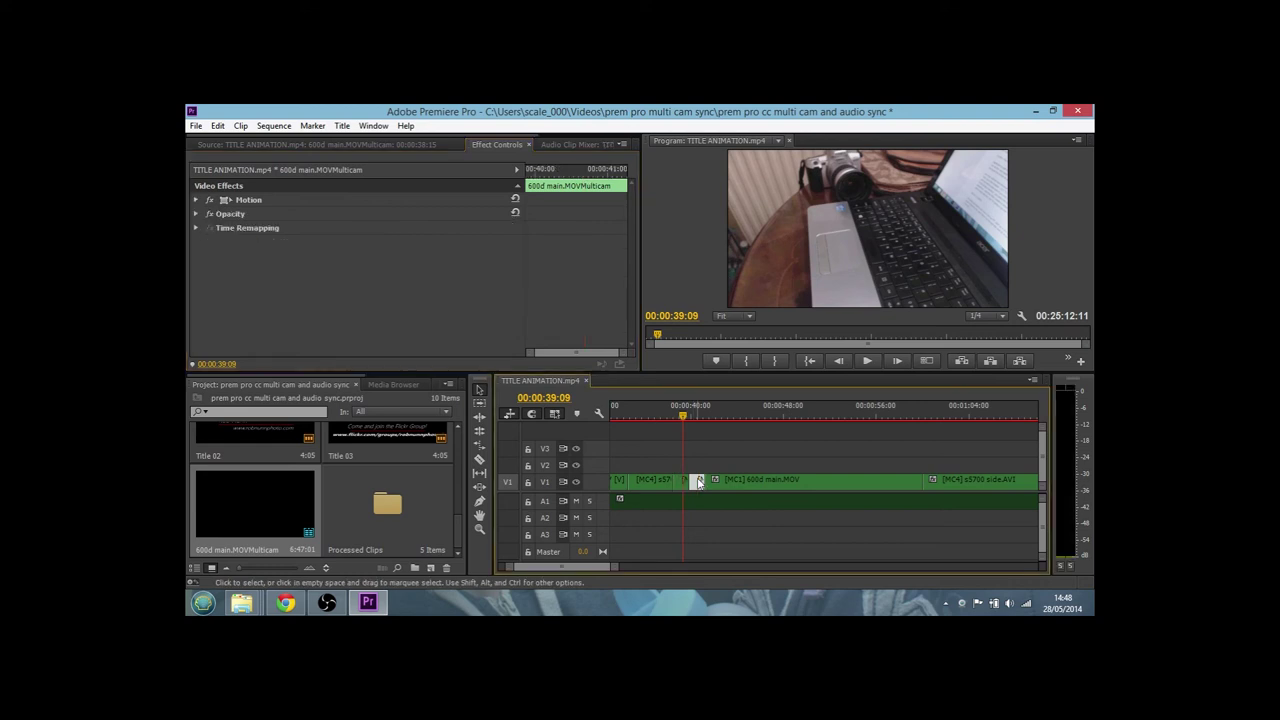
left_click(694, 415)
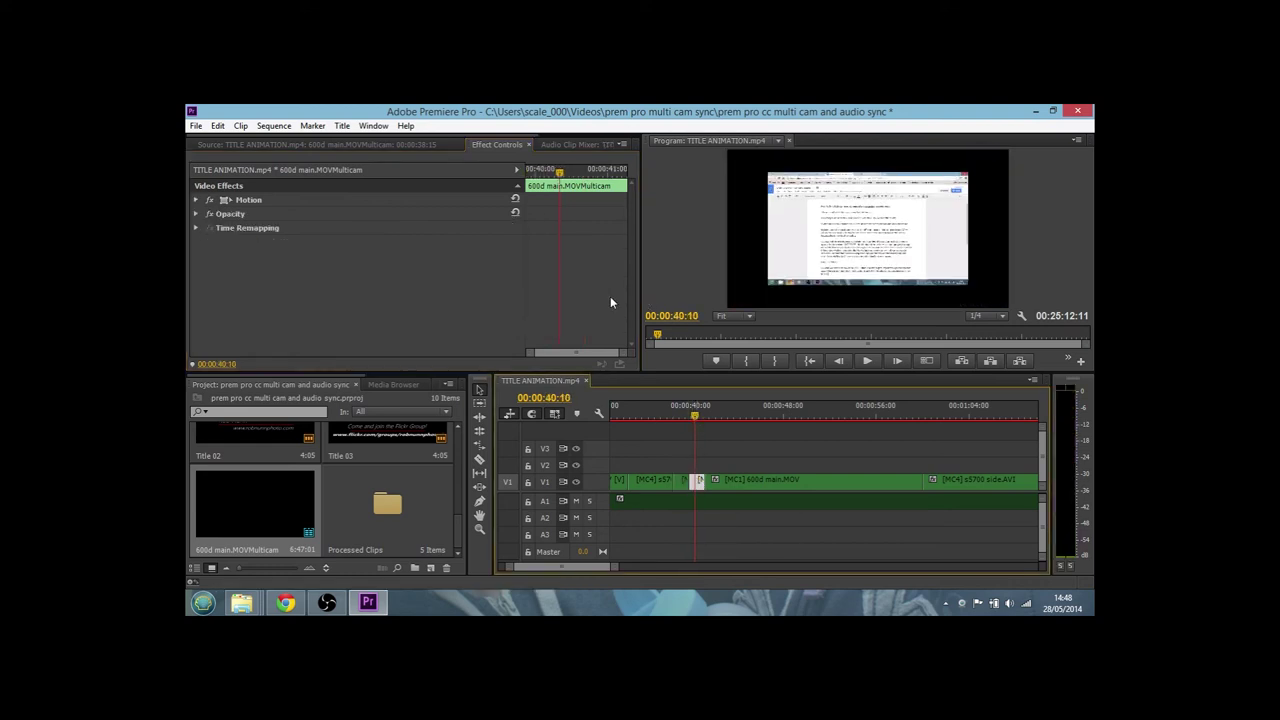
left_click(196, 200)
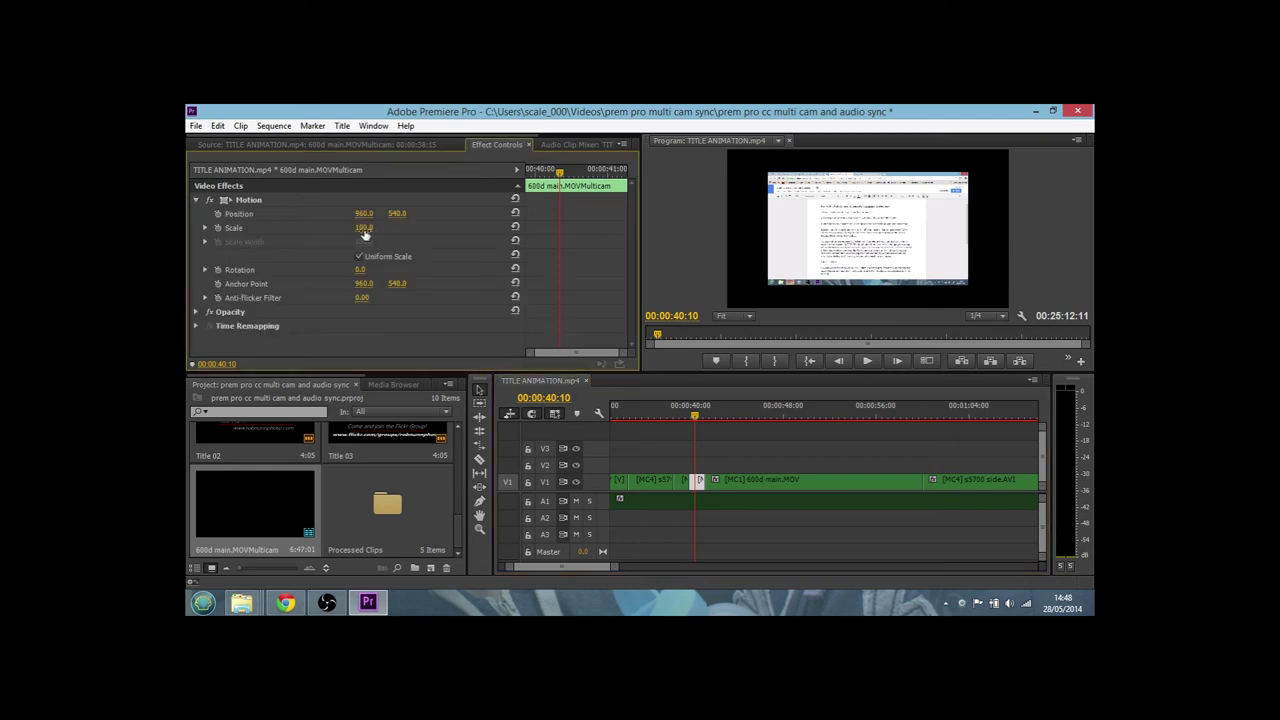
left_click_drag(364, 227, 404, 227)
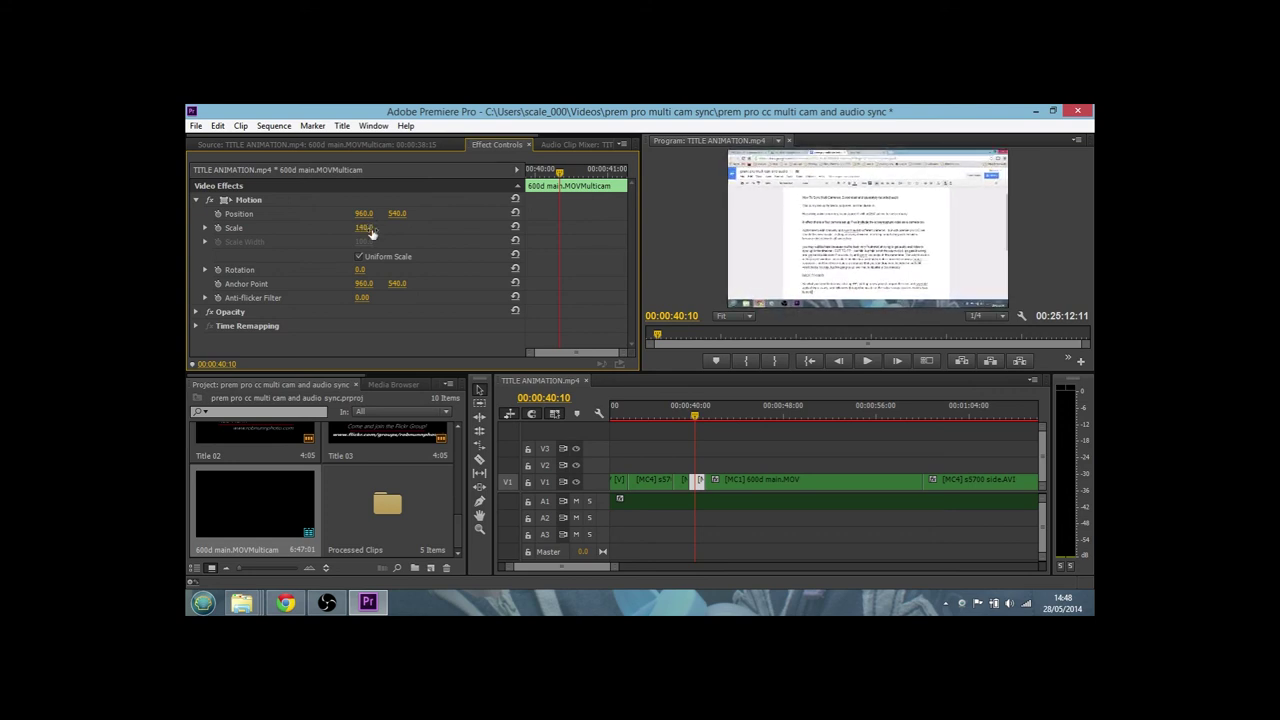
Move to 00:01:03:13 and set the Motion scale of the s5700 side camera section there to 226
double_click(821, 478)
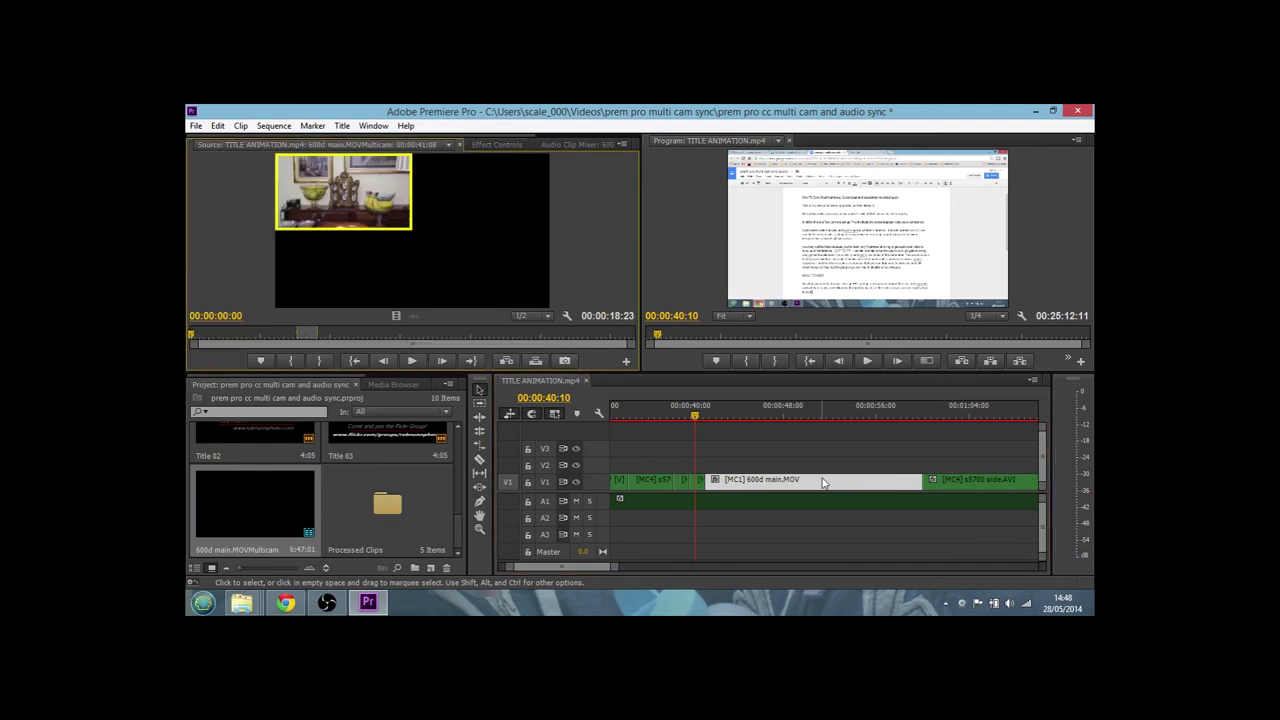
left_click_drag(695, 415, 962, 440)
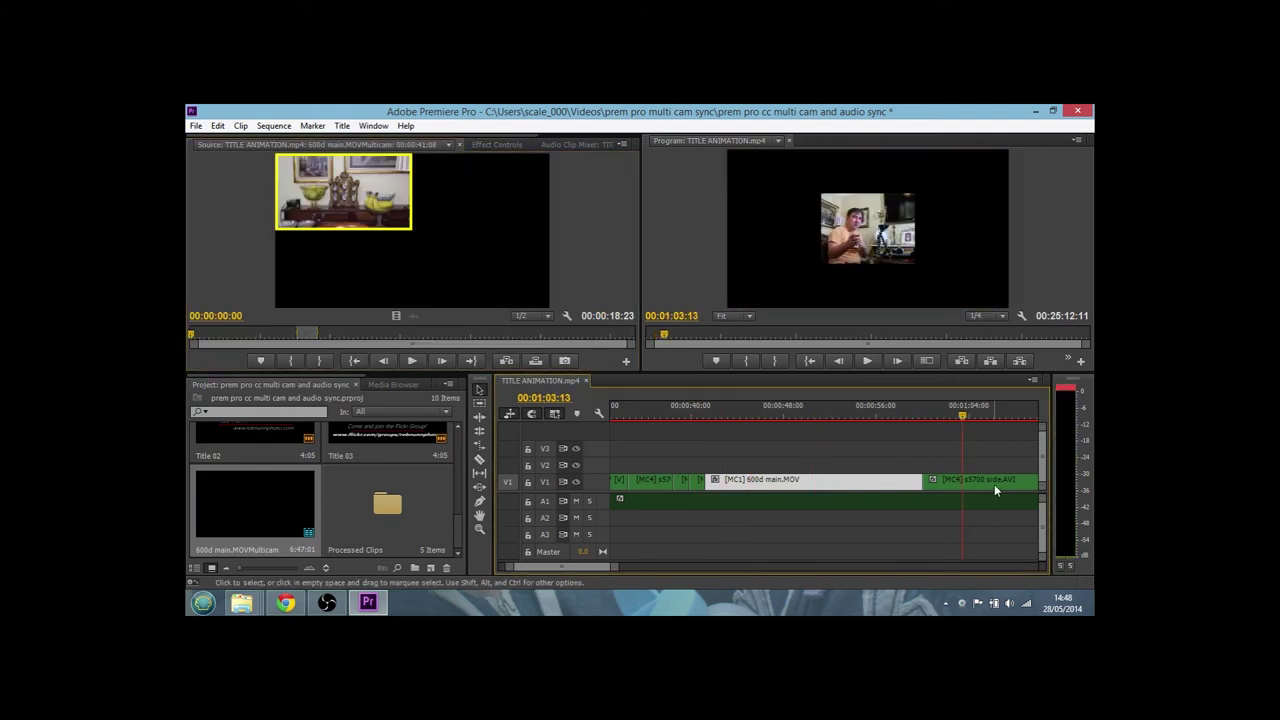
double_click(994, 484)
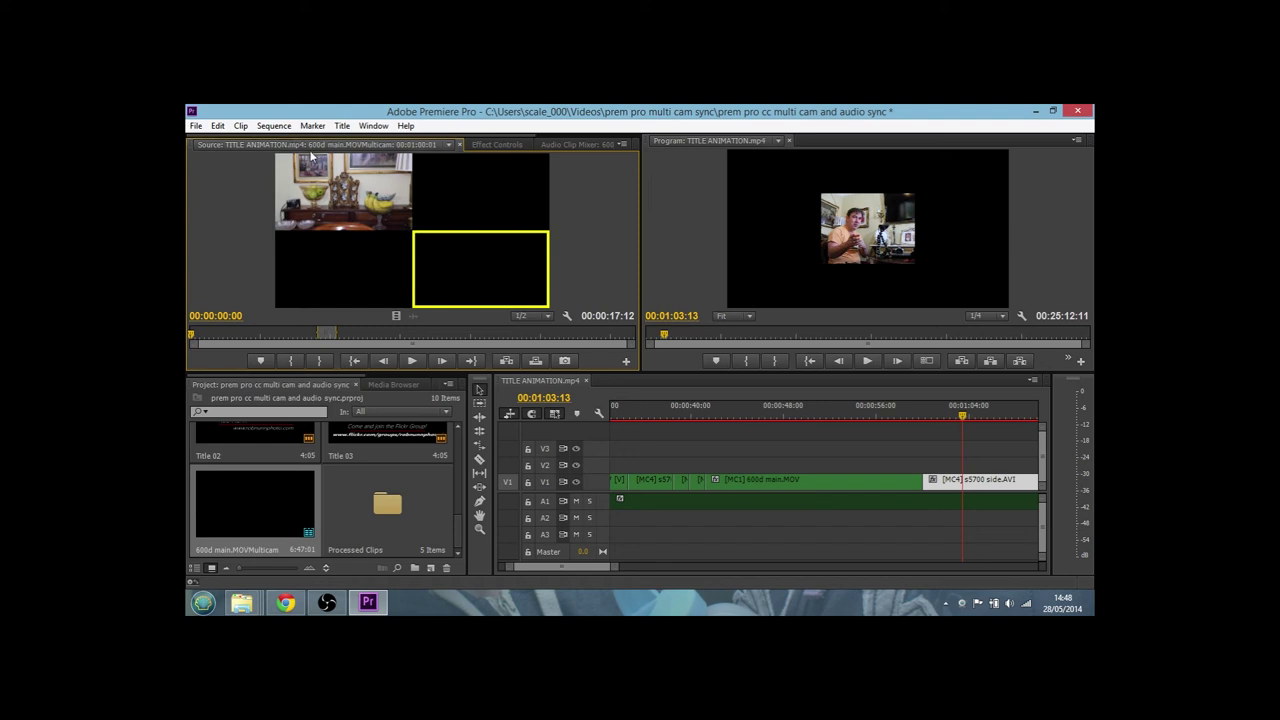
left_click(498, 144)
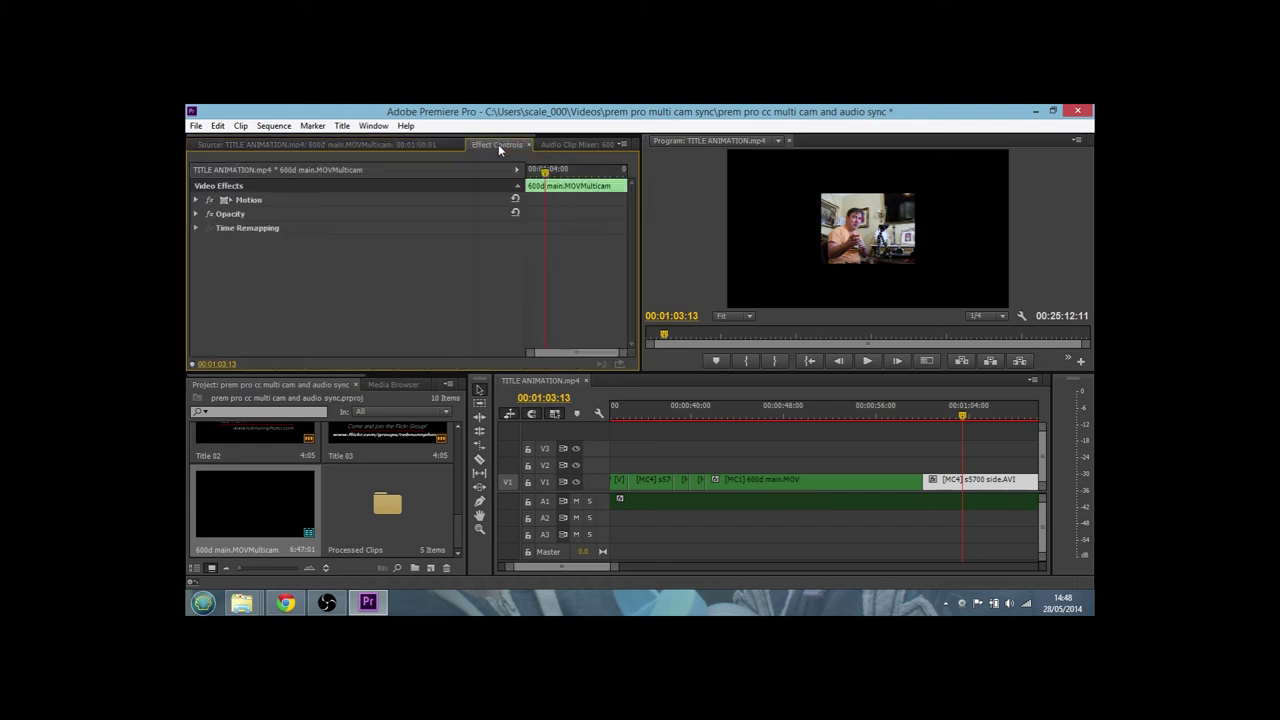
left_click(197, 200)
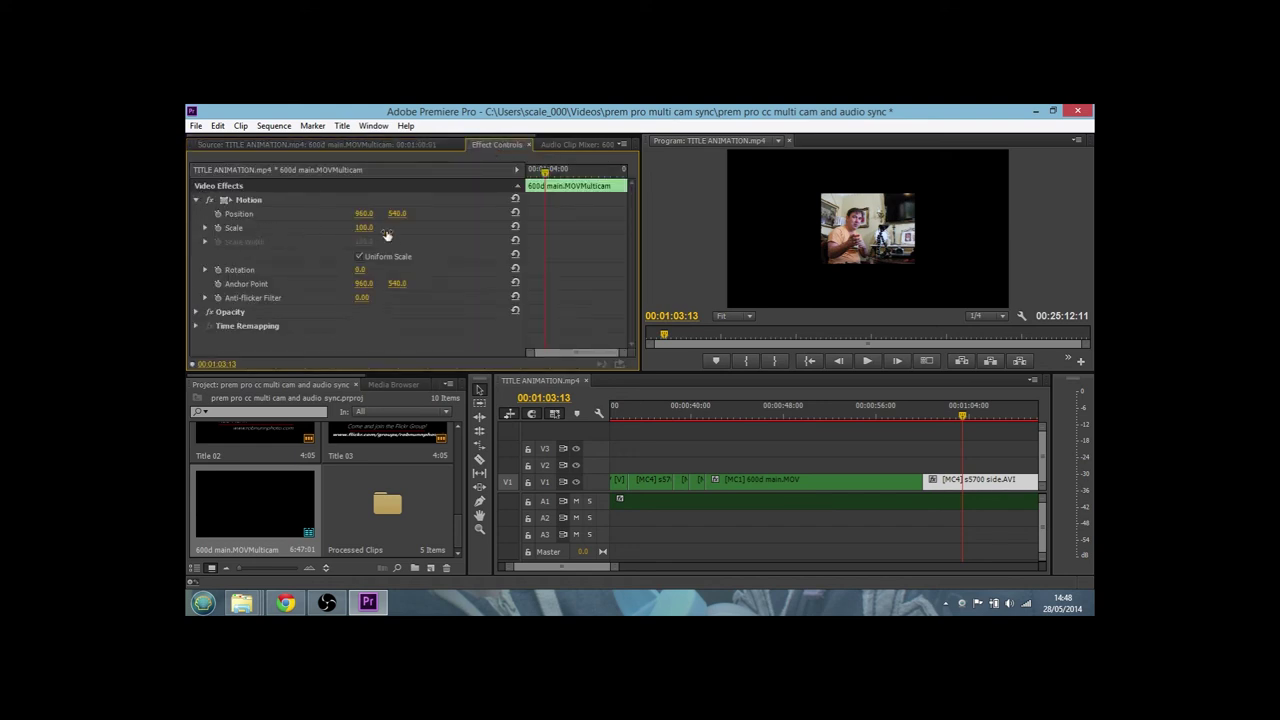
left_click_drag(364, 228, 492, 228)
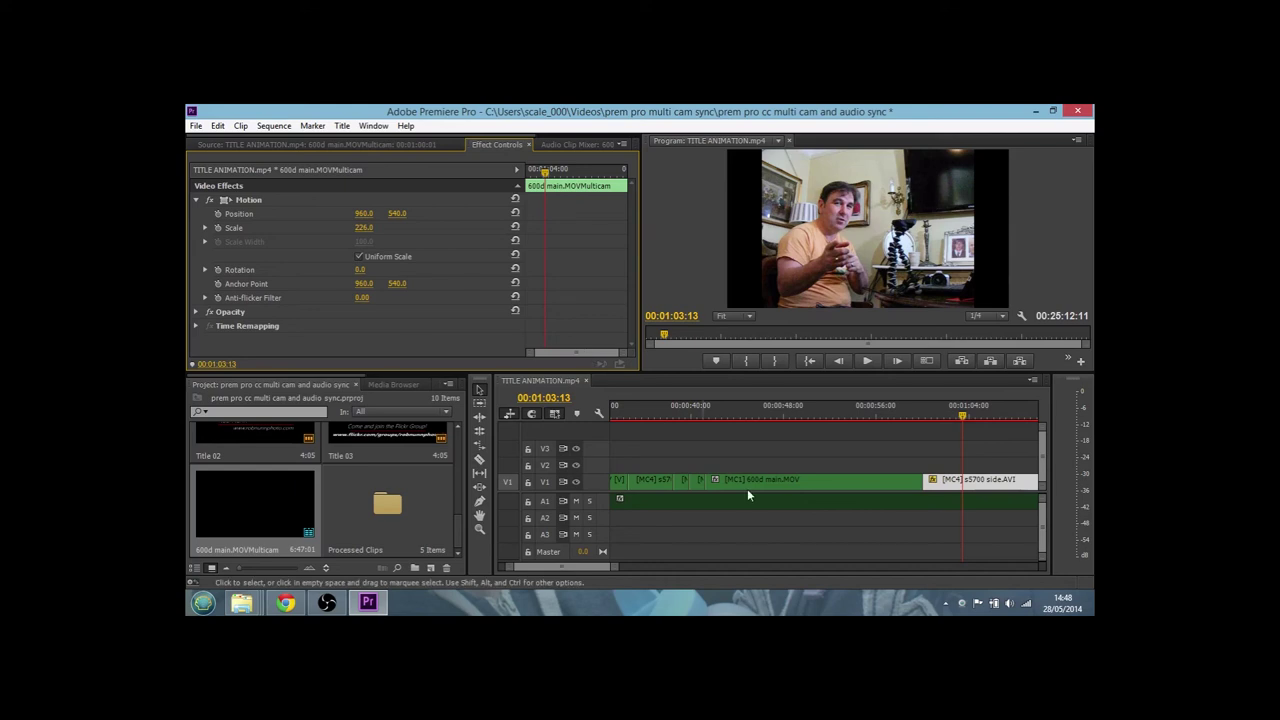
Move to 00:01:21:19 and set the Motion scale of the c920 closeup section there to 150
left_click_drag(588, 566, 595, 566)
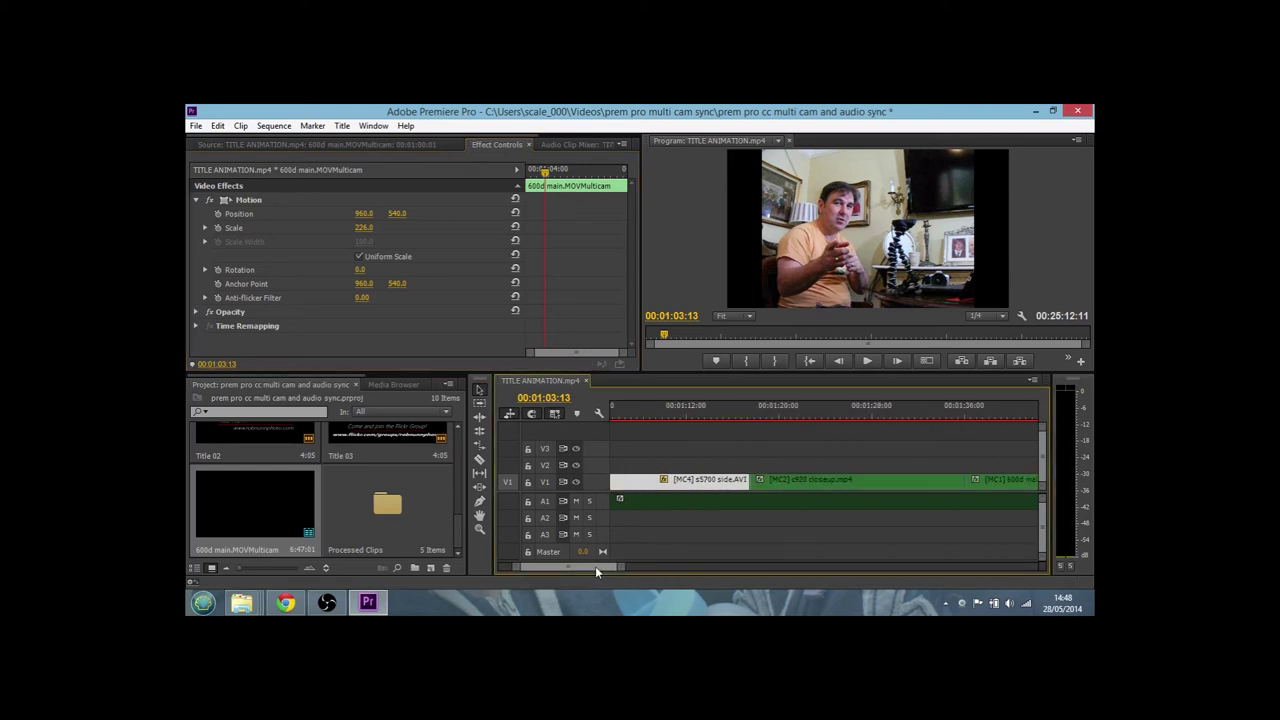
left_click(798, 411)
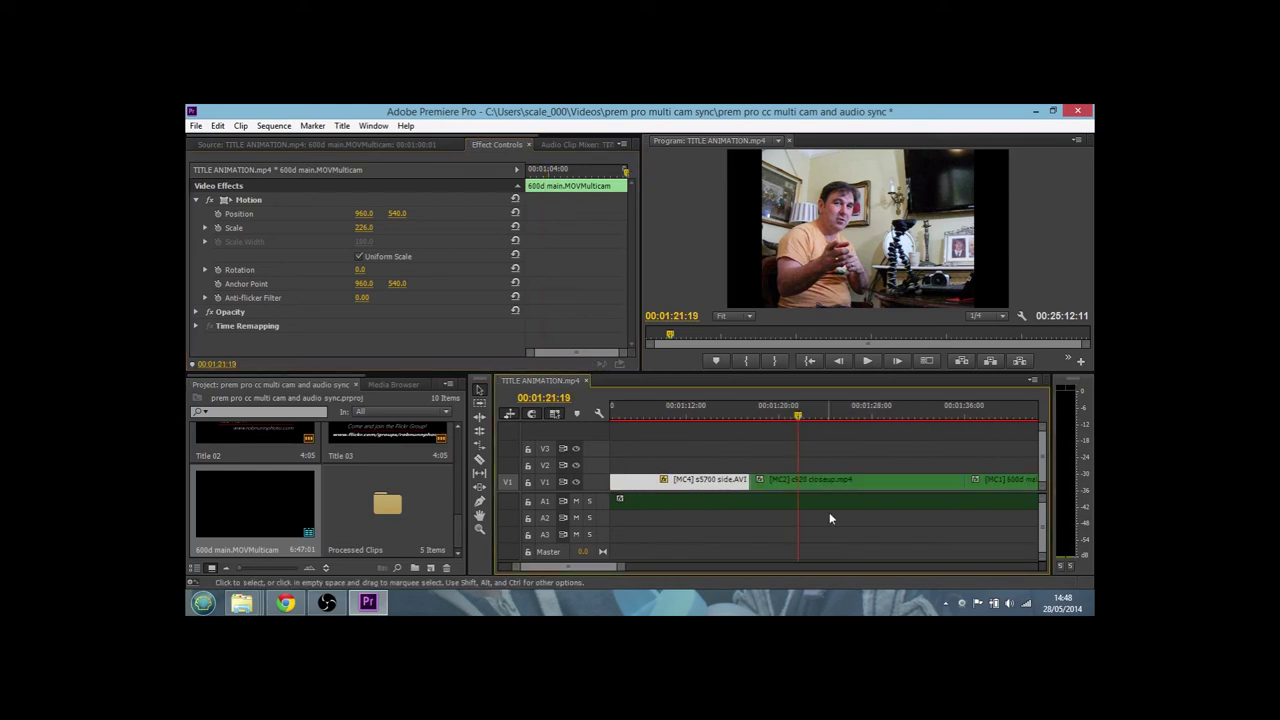
double_click(830, 480)
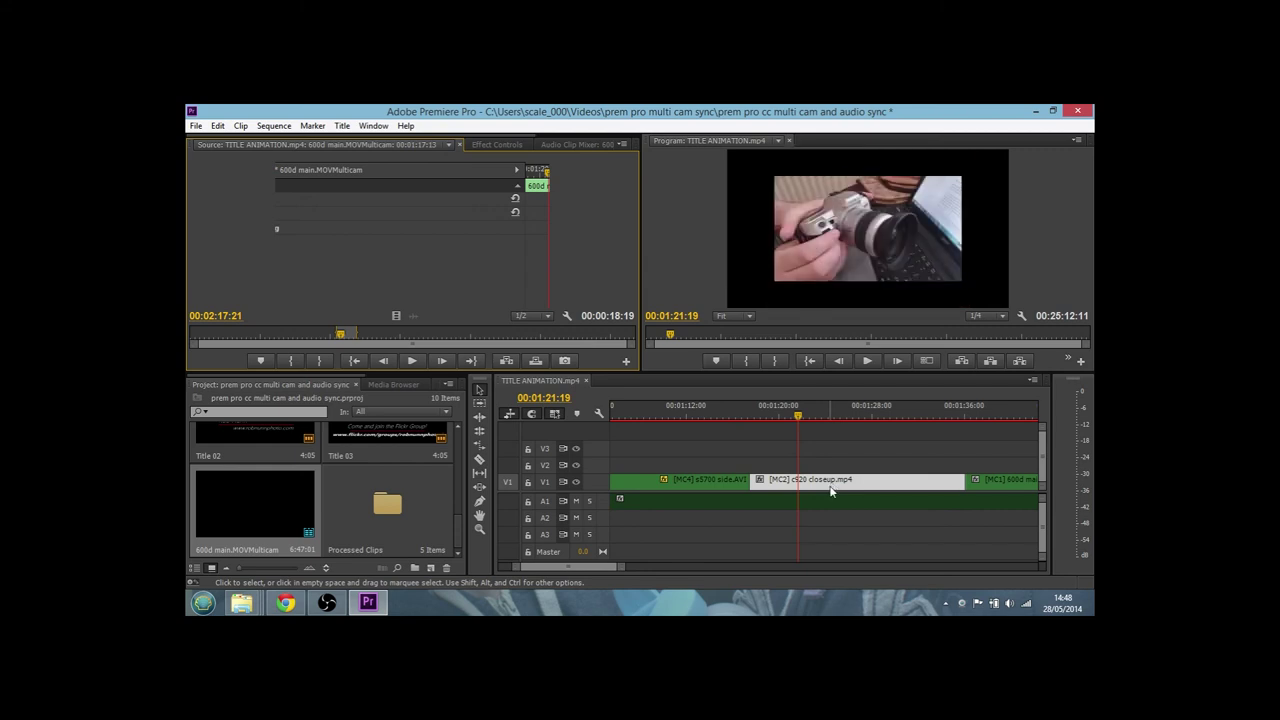
left_click(489, 144)
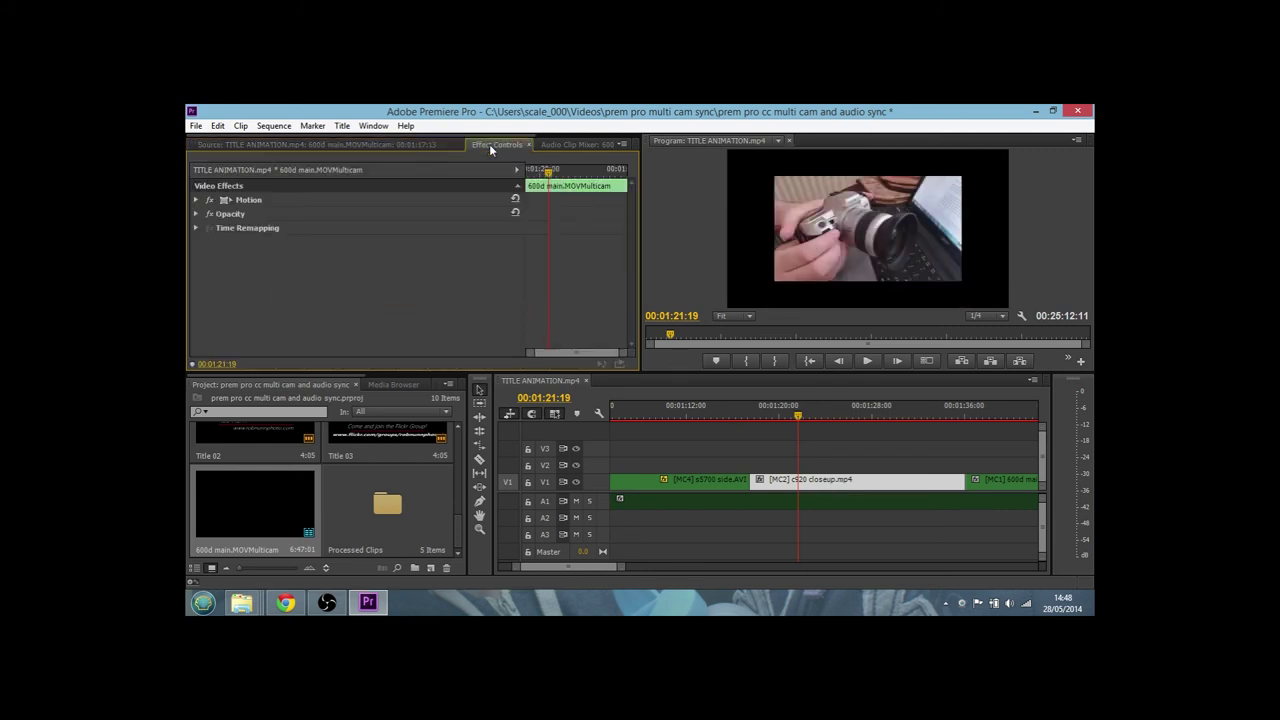
left_click(196, 200)
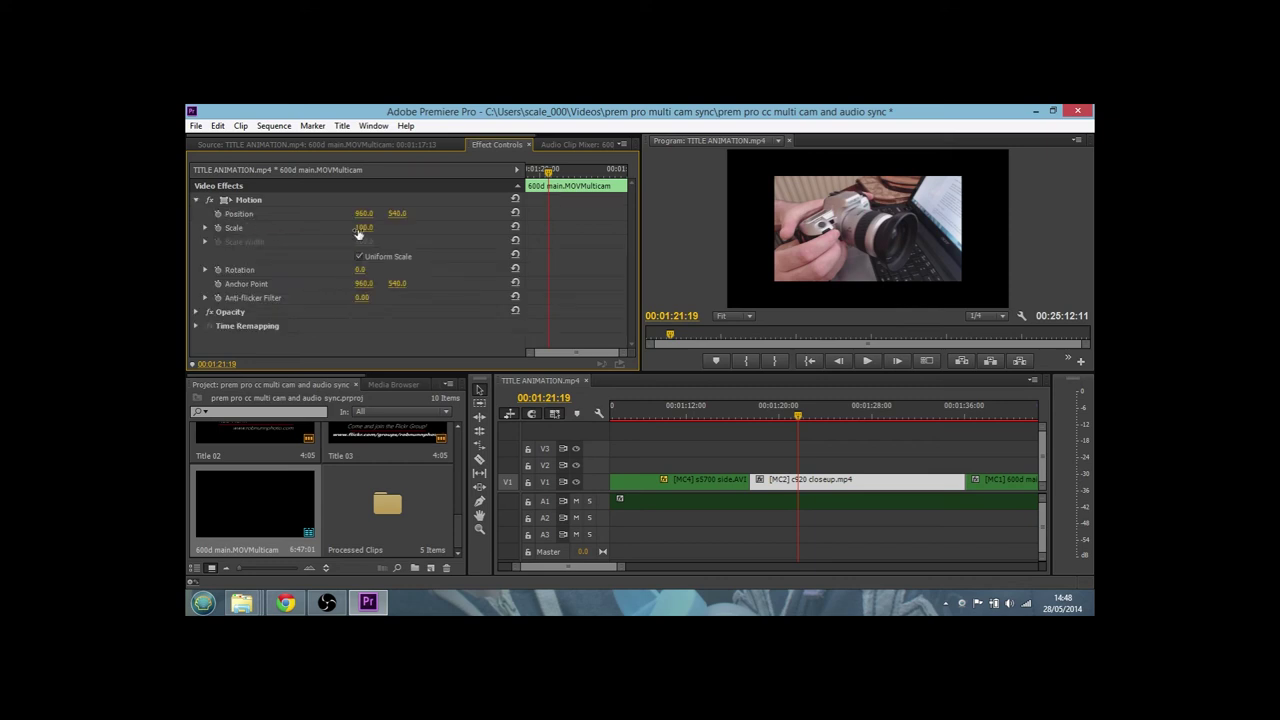
left_click_drag(364, 227, 414, 227)
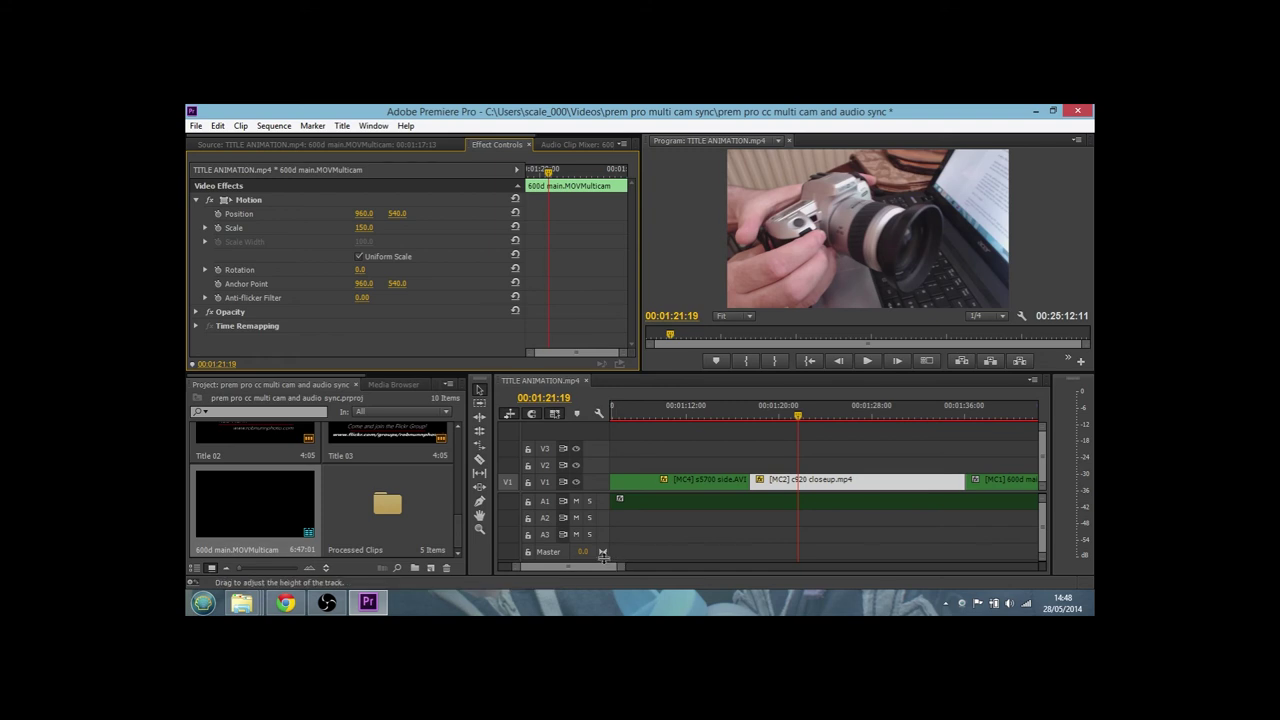
Select the screencast section at 00:01:51:26, place the playhead on it and set its Motion scale to 141
scroll(600, 567, "down", 5)
scroll(602, 566, "up", 3)
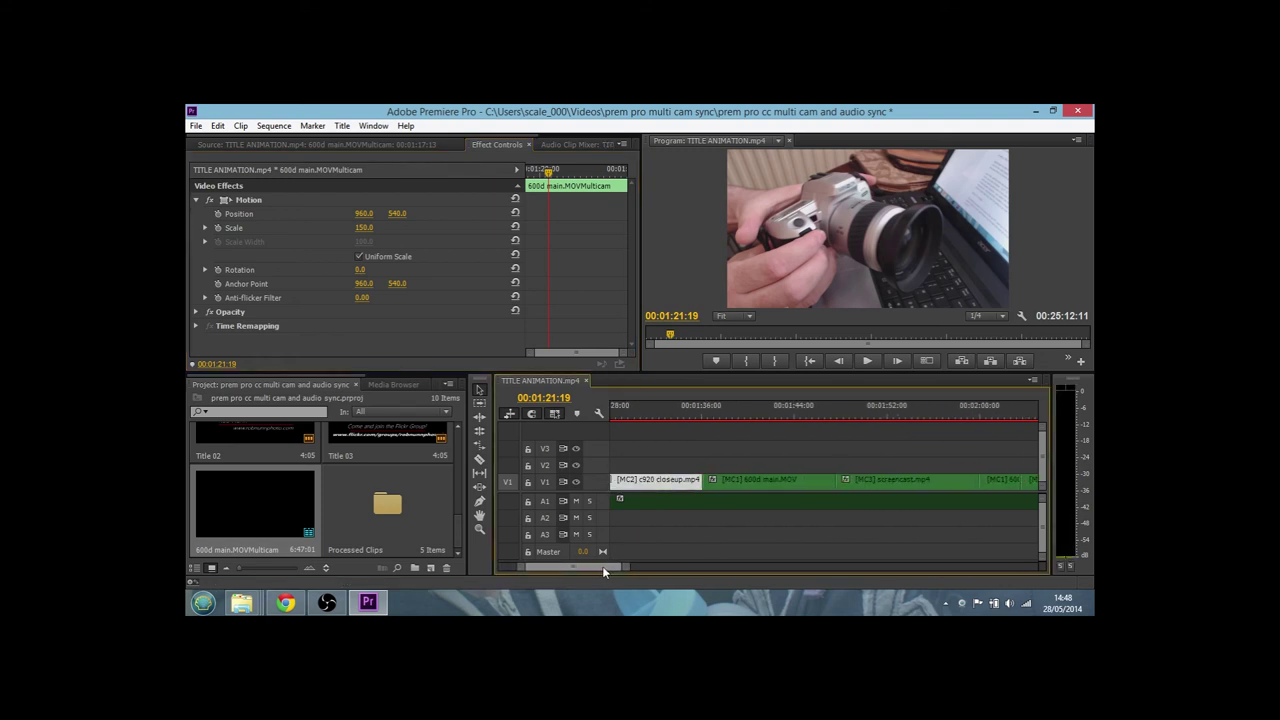
left_click(880, 485)
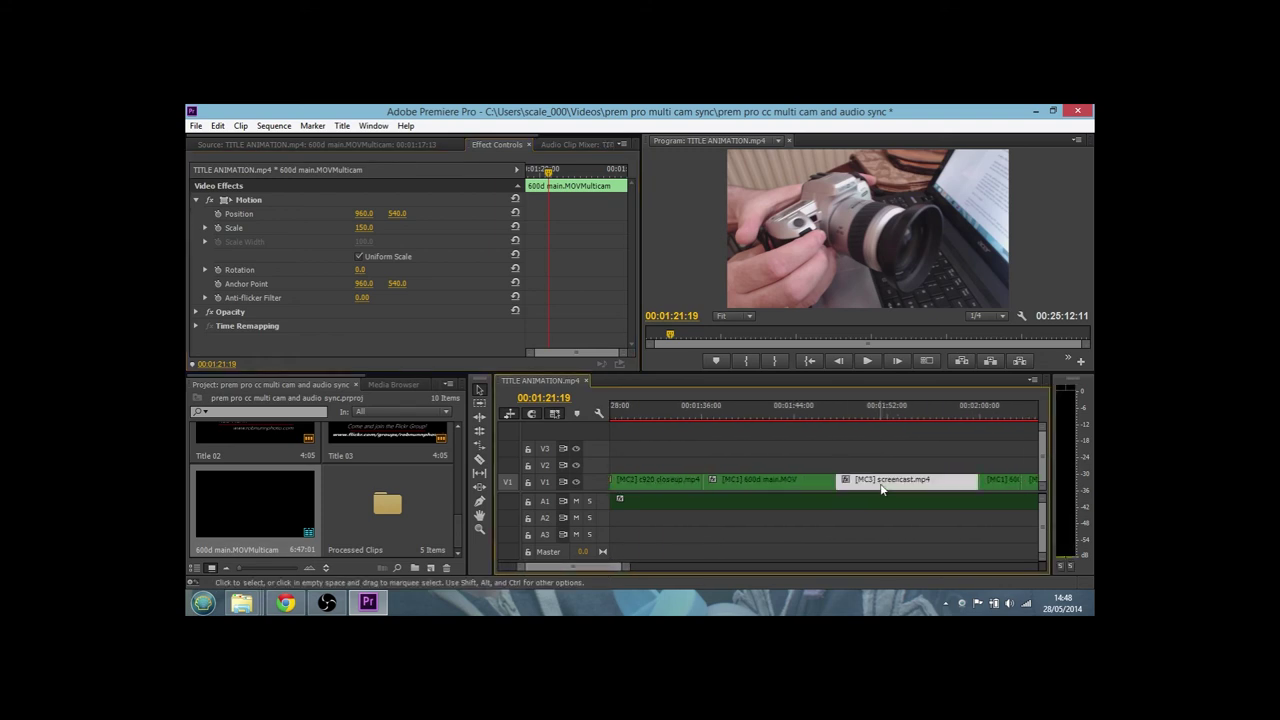
left_click(885, 410)
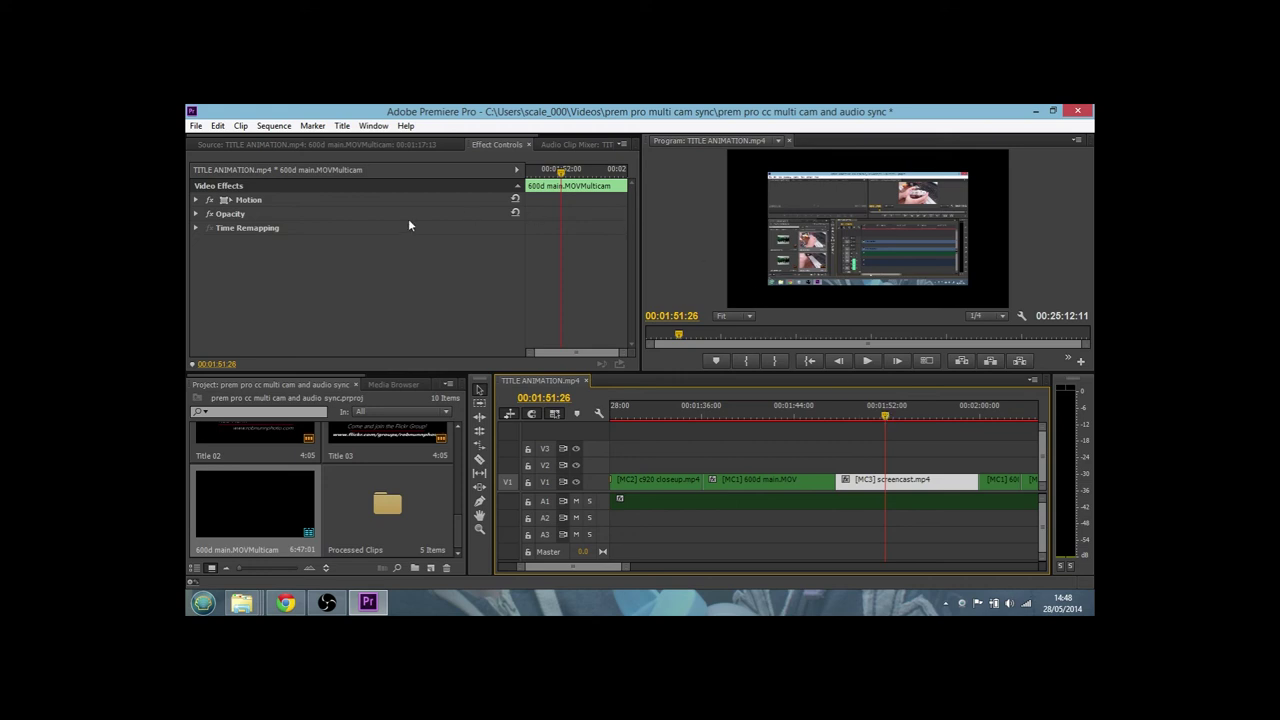
left_click(196, 199)
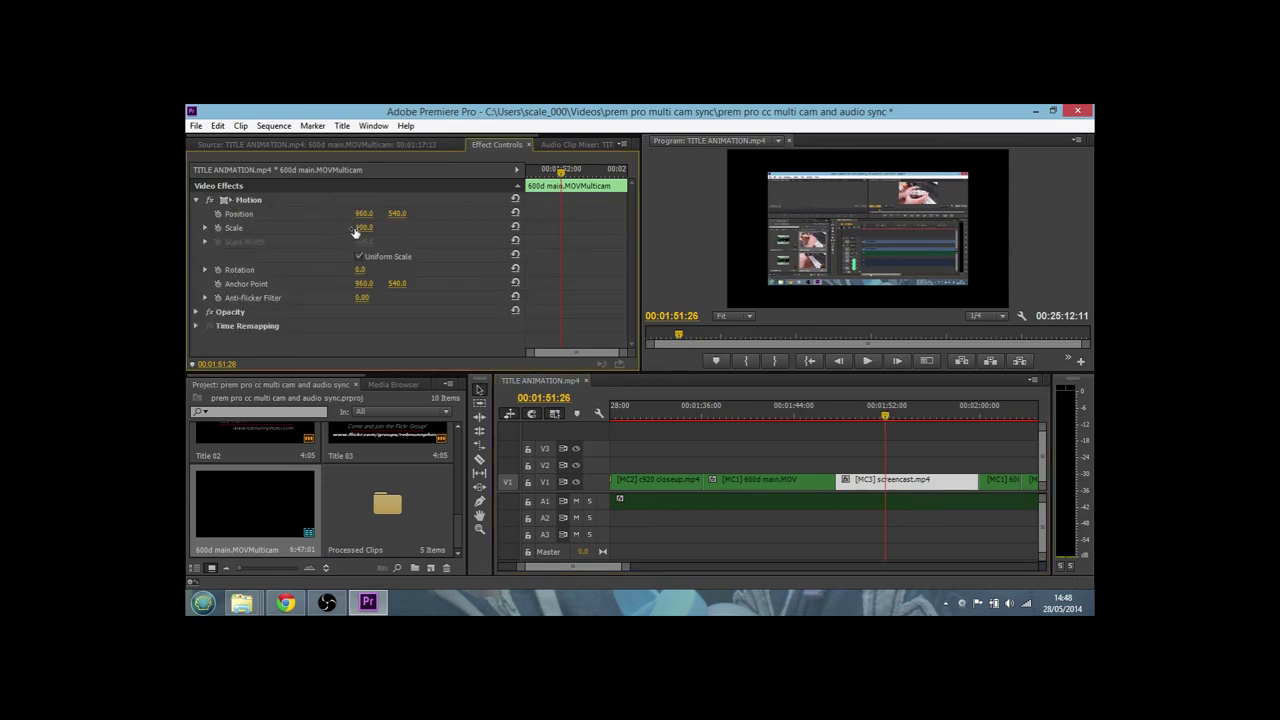
mouse_move(364, 227)
left_mouse_down()
mouse_move(404, 227)
mouse_move(371, 229)
left_mouse_up()
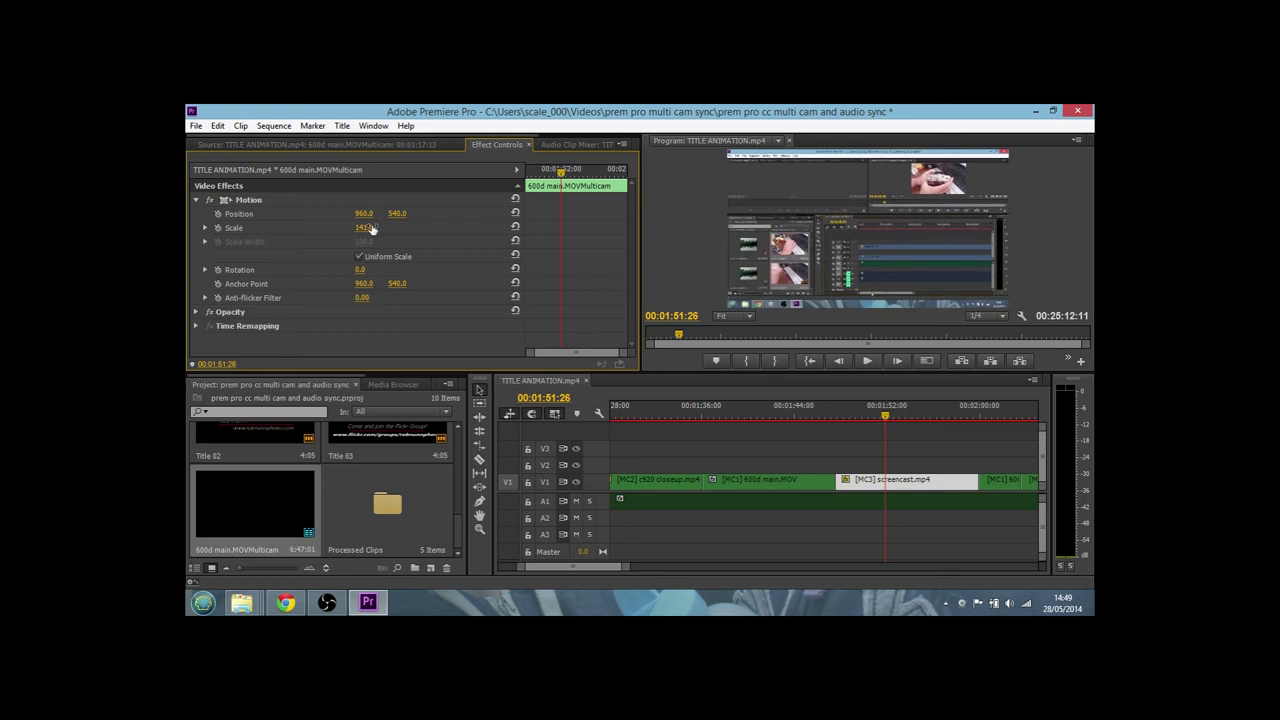
Move to 00:02:04:21 and set the Motion scale of the short MC4 side camera section there to 226
left_click(565, 569)
left_click_drag(565, 569, 569, 567)
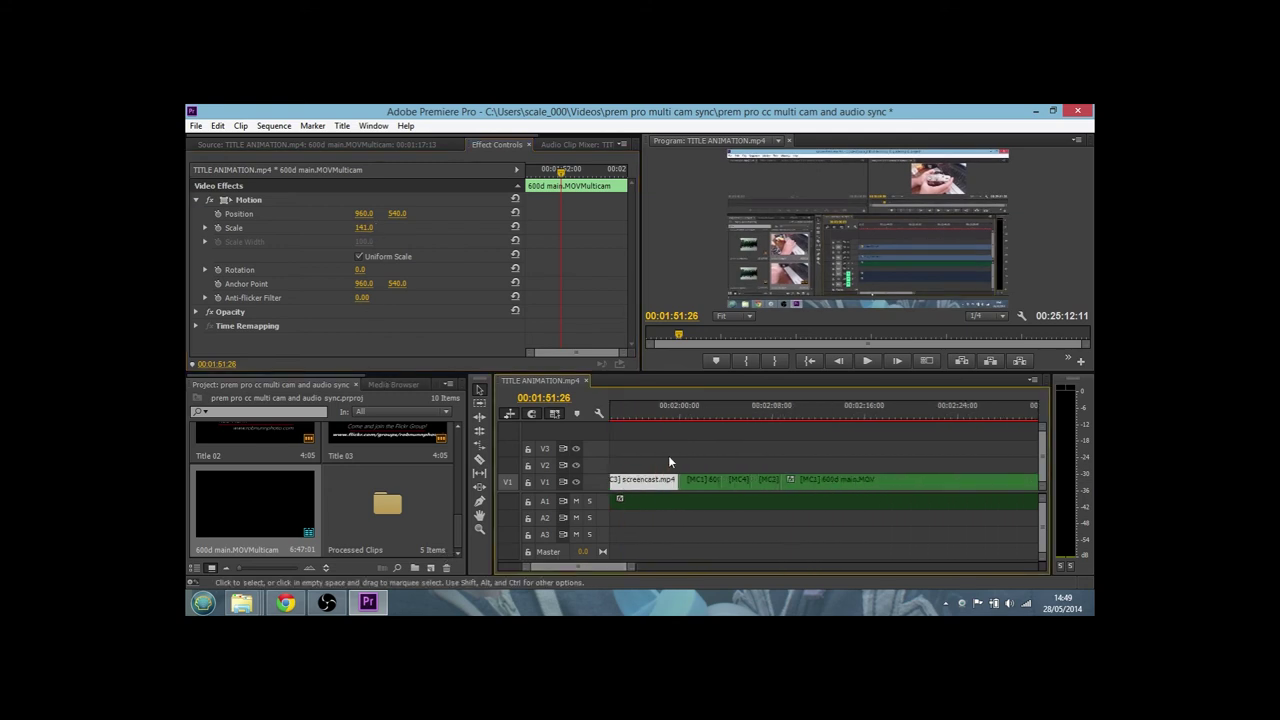
left_click(734, 414)
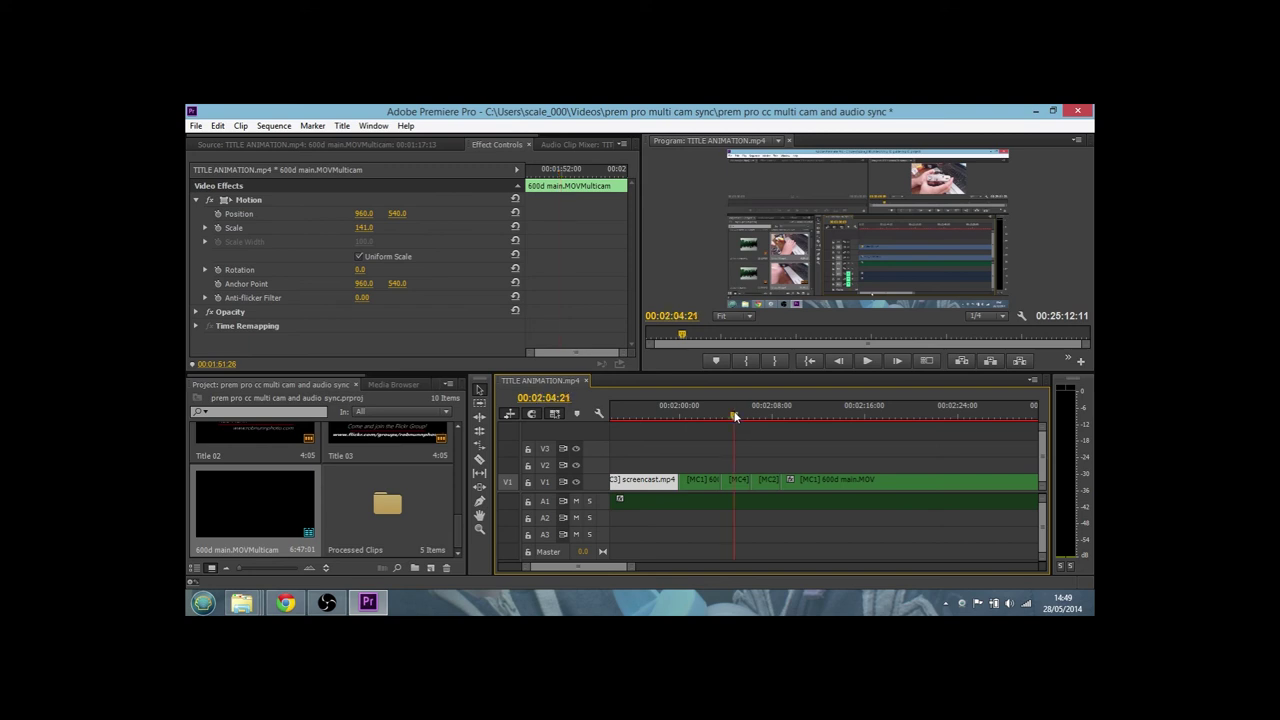
double_click(737, 484)
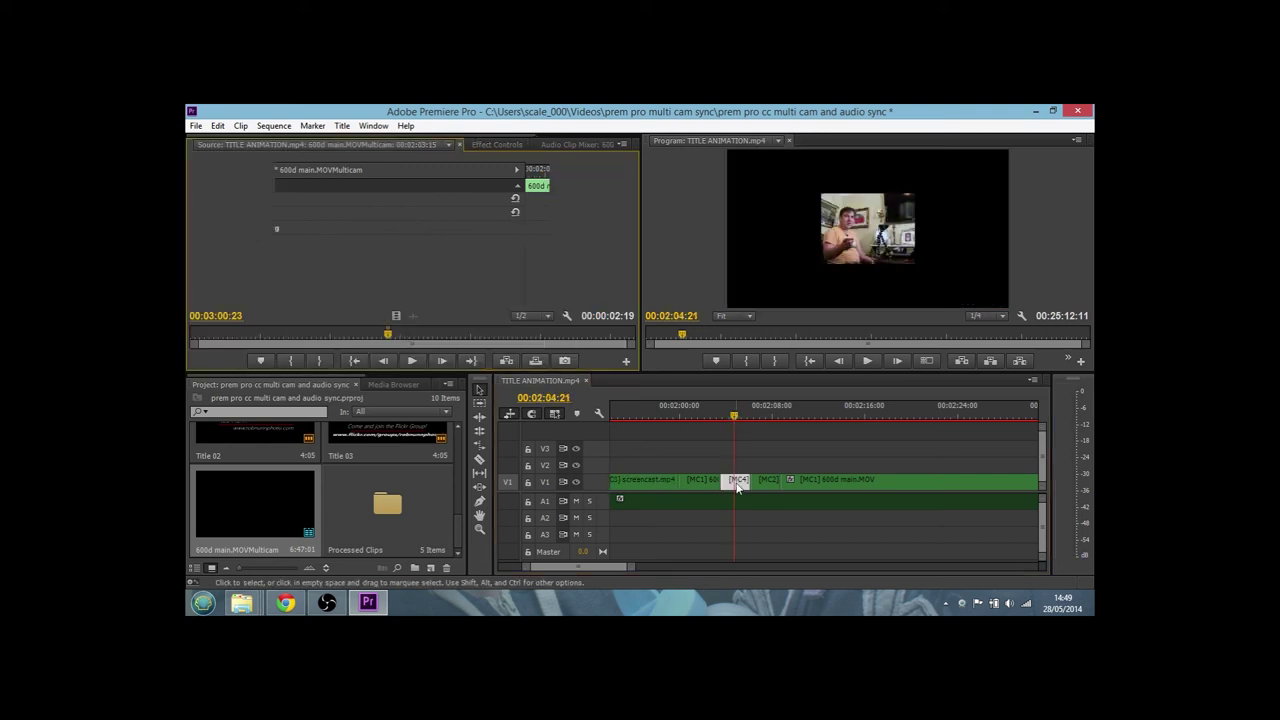
left_click(495, 144)
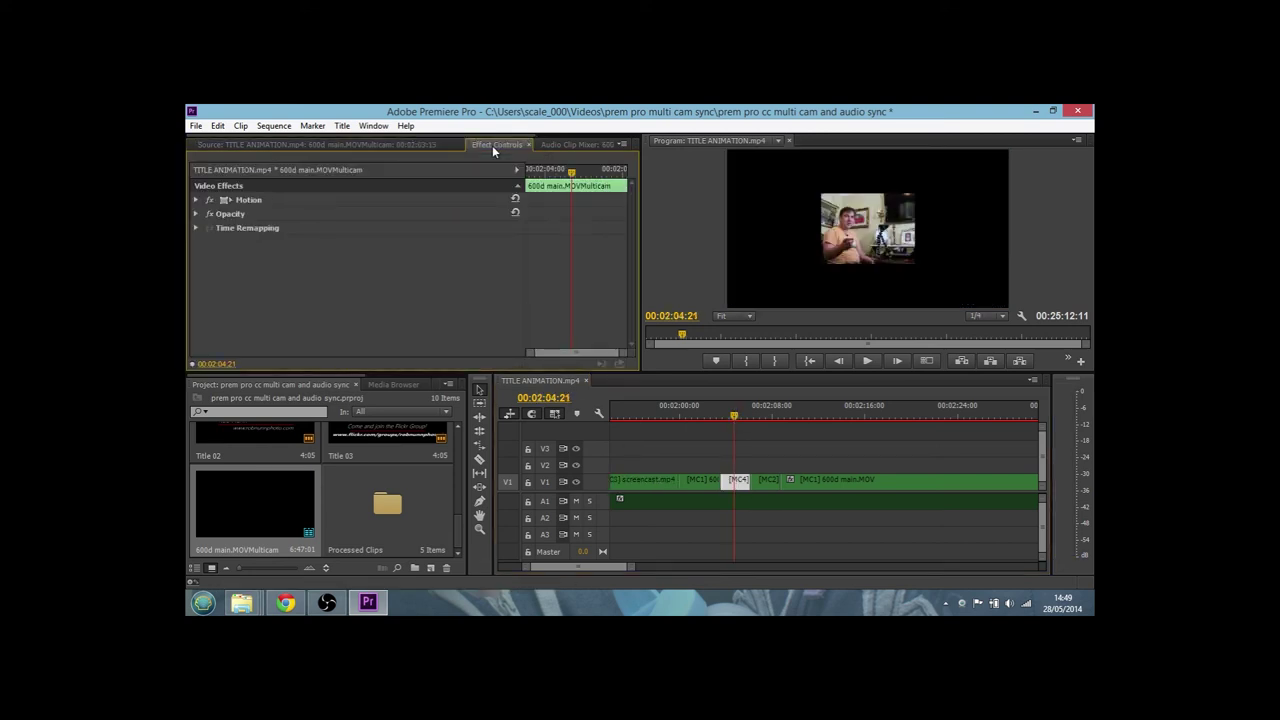
left_click(196, 200)
left_click_drag(364, 227, 495, 227)
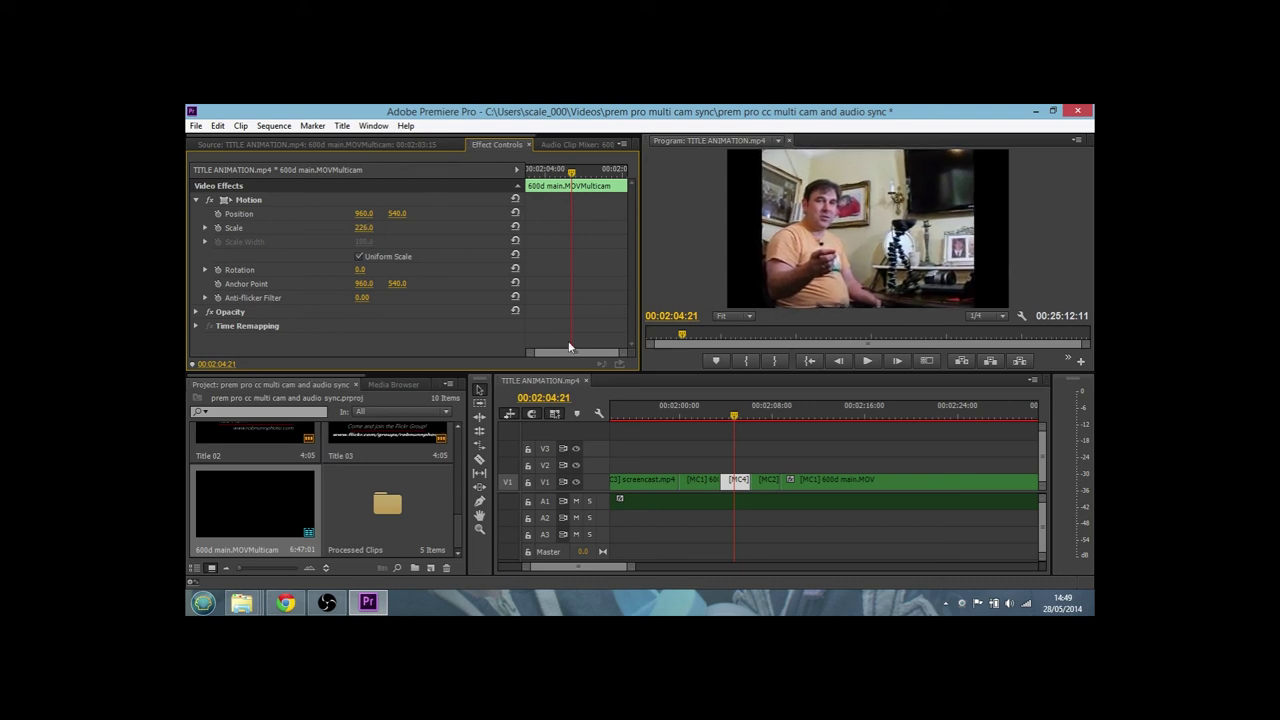
Select the MC2 closeup section at 00:02:07:24, place the playhead on it and set its Motion scale to 149
left_click(767, 483)
left_click(769, 417)
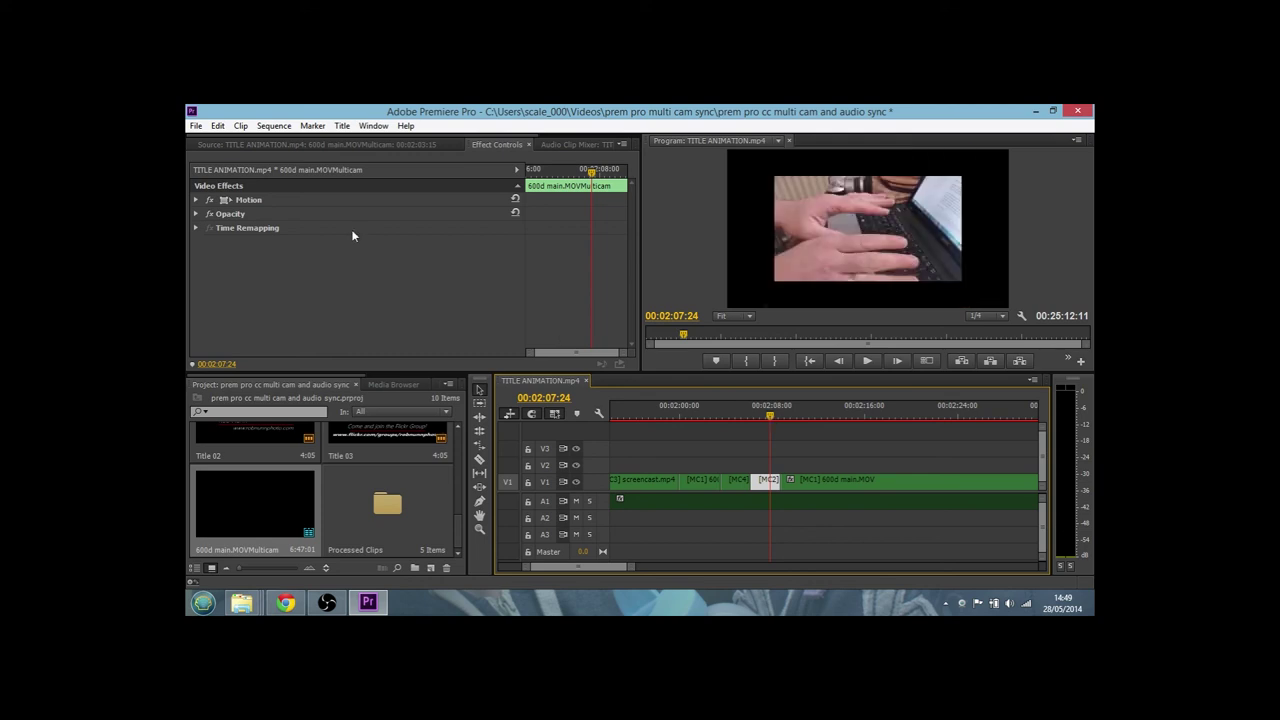
left_click(197, 199)
left_click_drag(364, 228, 410, 228)
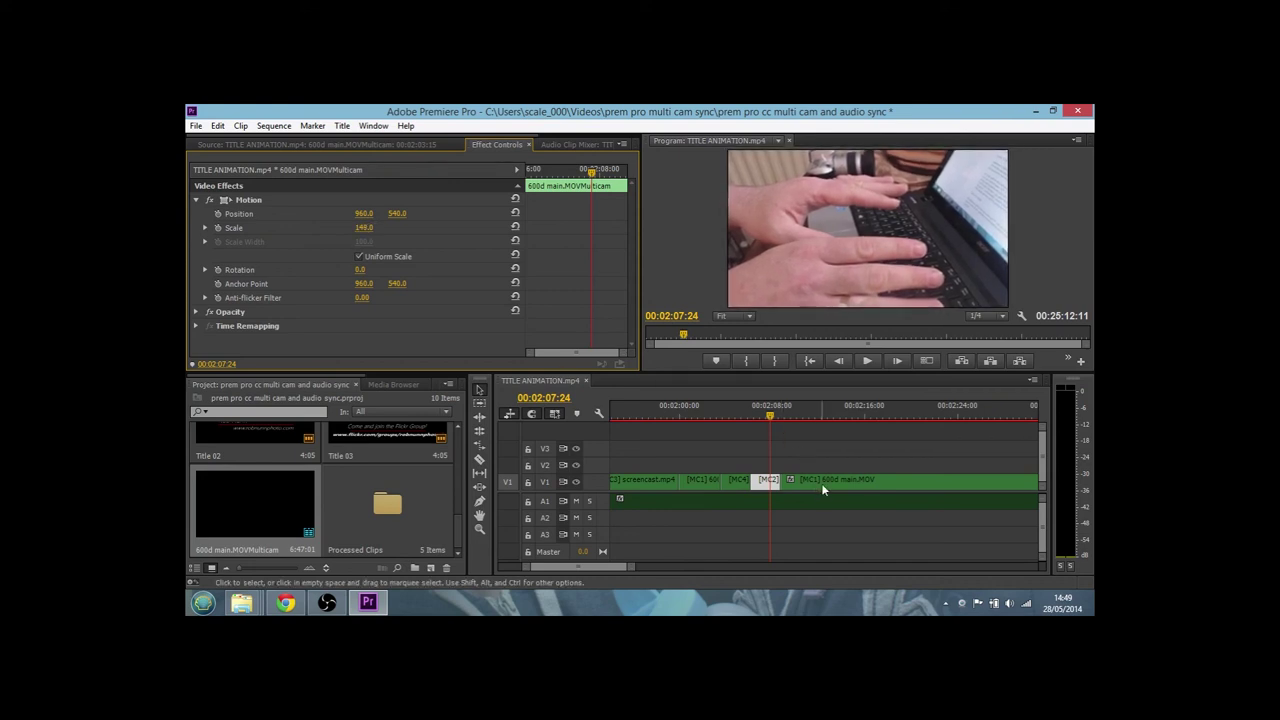
Move to 00:03:20:02 and set the Motion scale of the long screencast section there to 142
left_click(821, 483)
left_click_drag(613, 566, 628, 566)
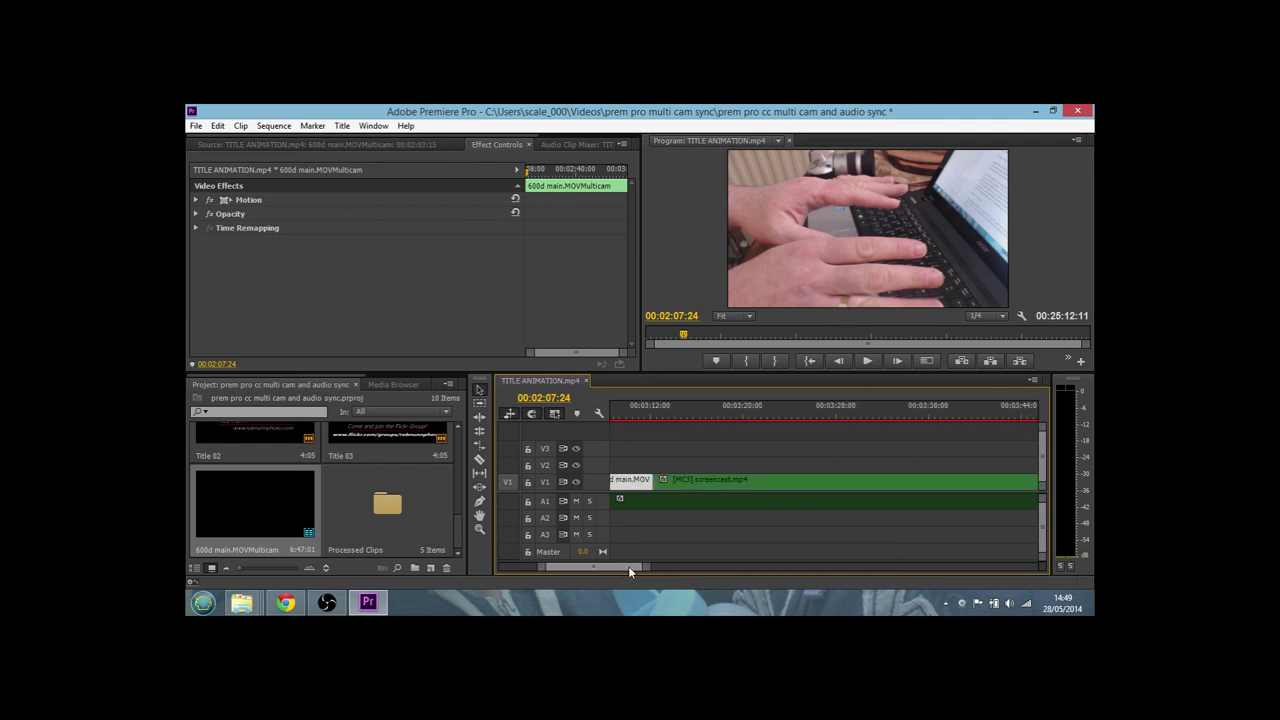
left_click(716, 482)
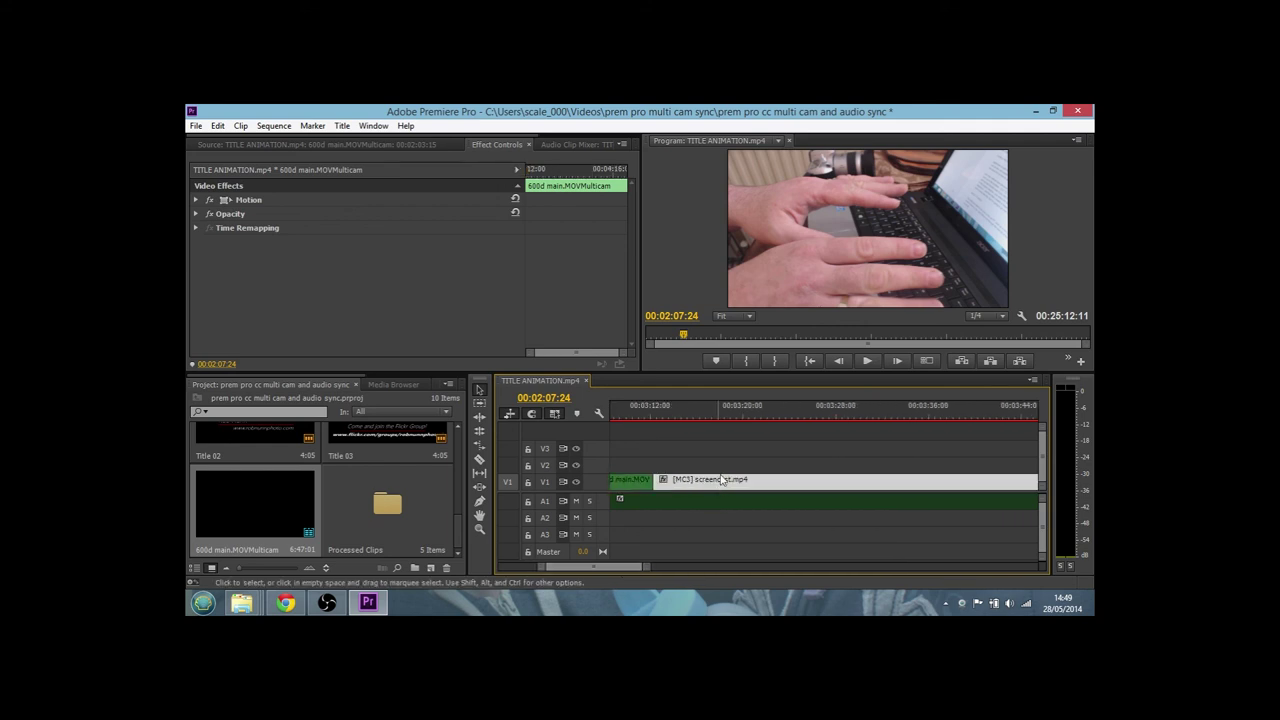
left_click(743, 406)
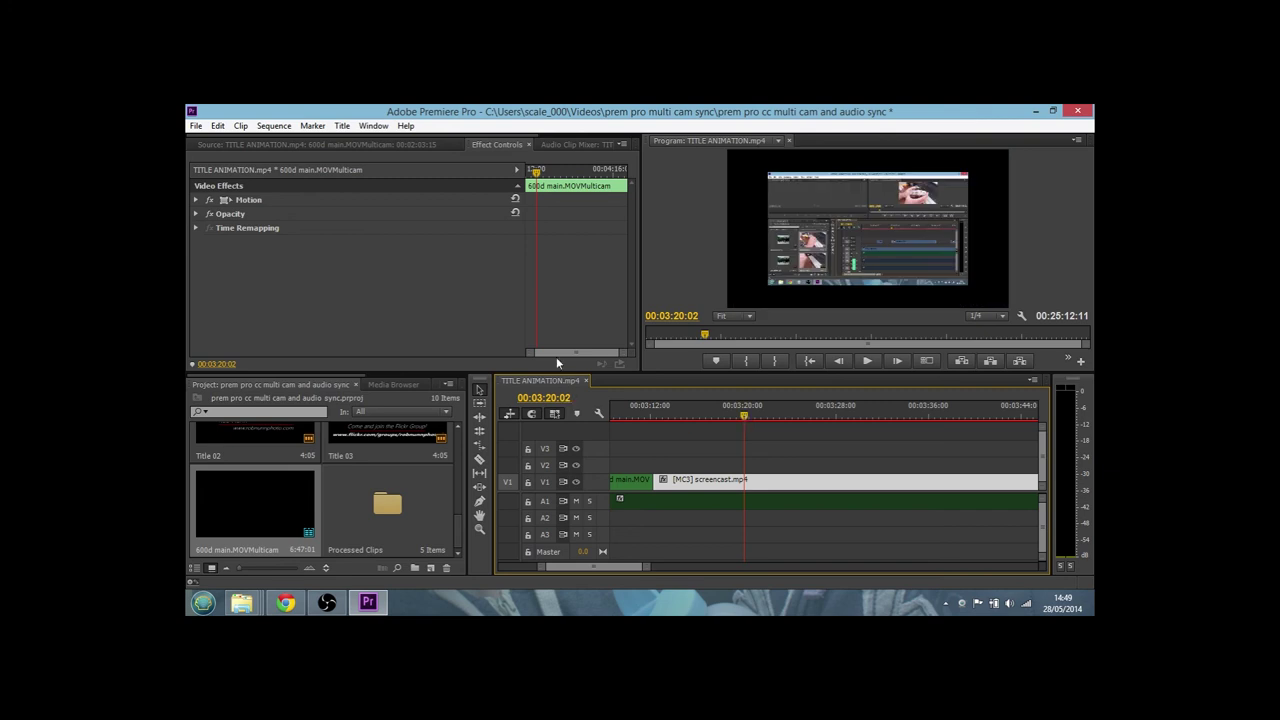
left_click(196, 200)
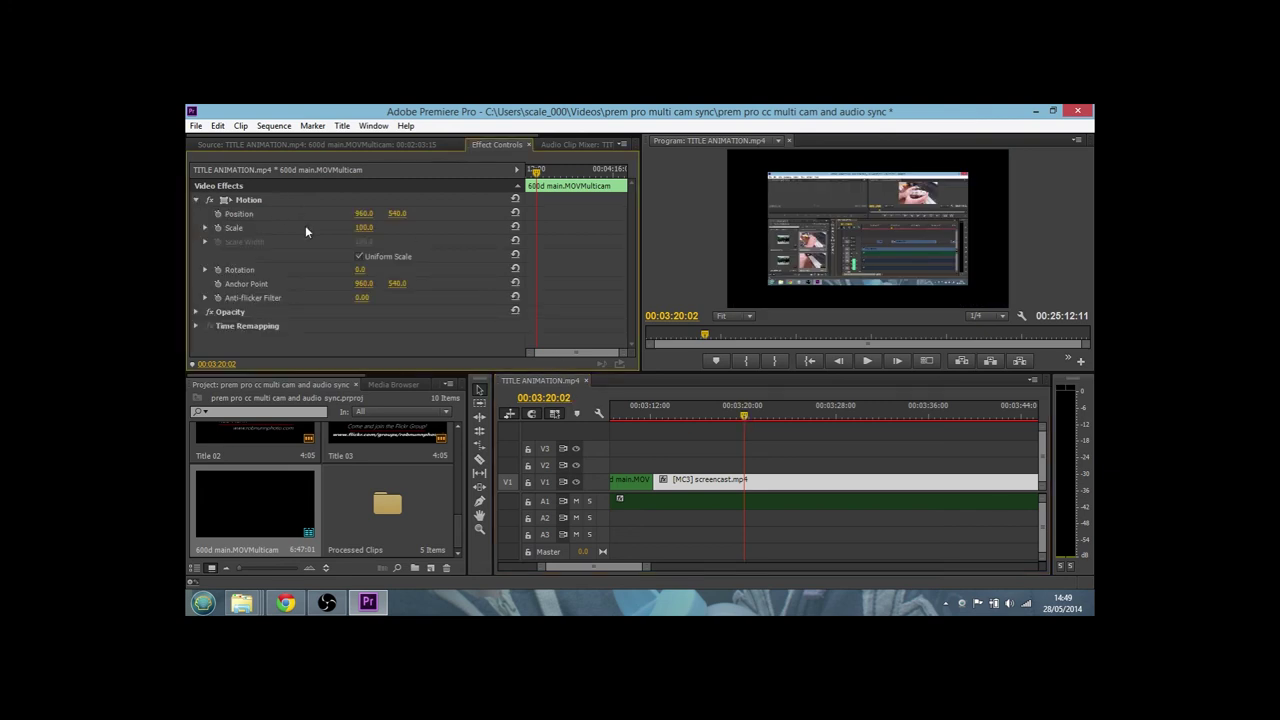
left_click_drag(364, 227, 406, 227)
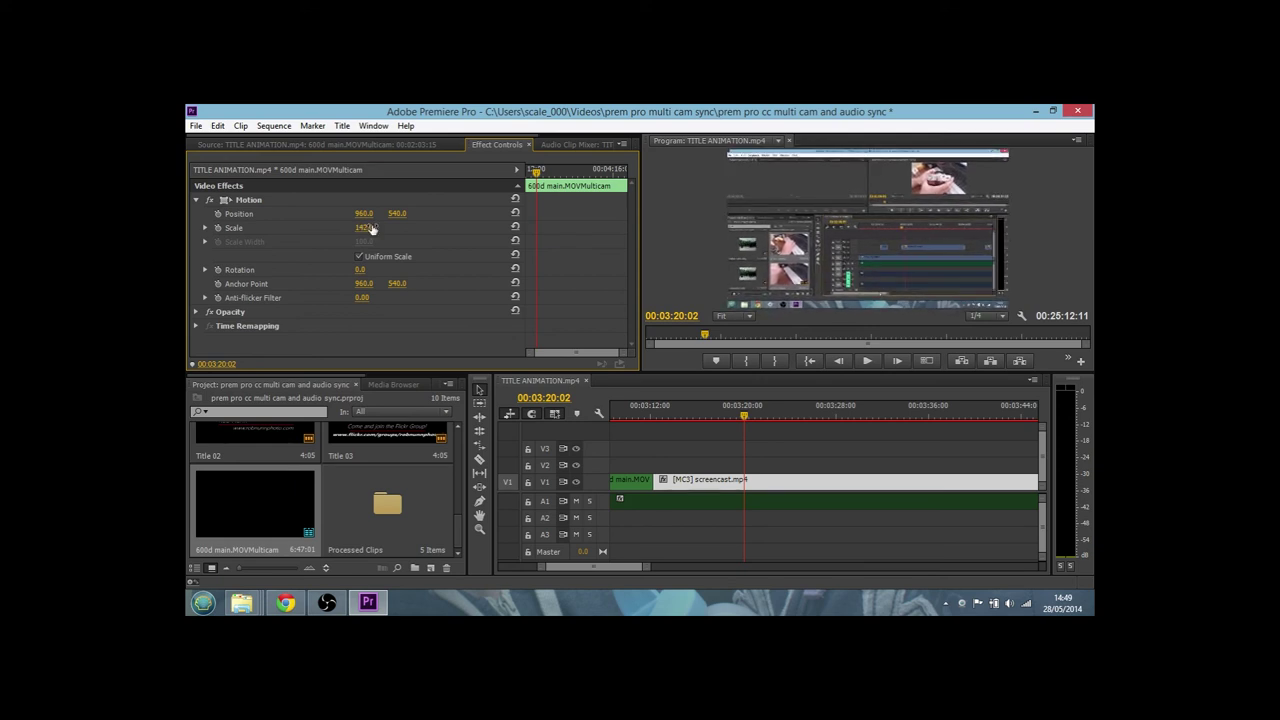
Select the short side camera section after the long 600d main section and view it at 00:04:49:07
left_click_drag(628, 564, 643, 568)
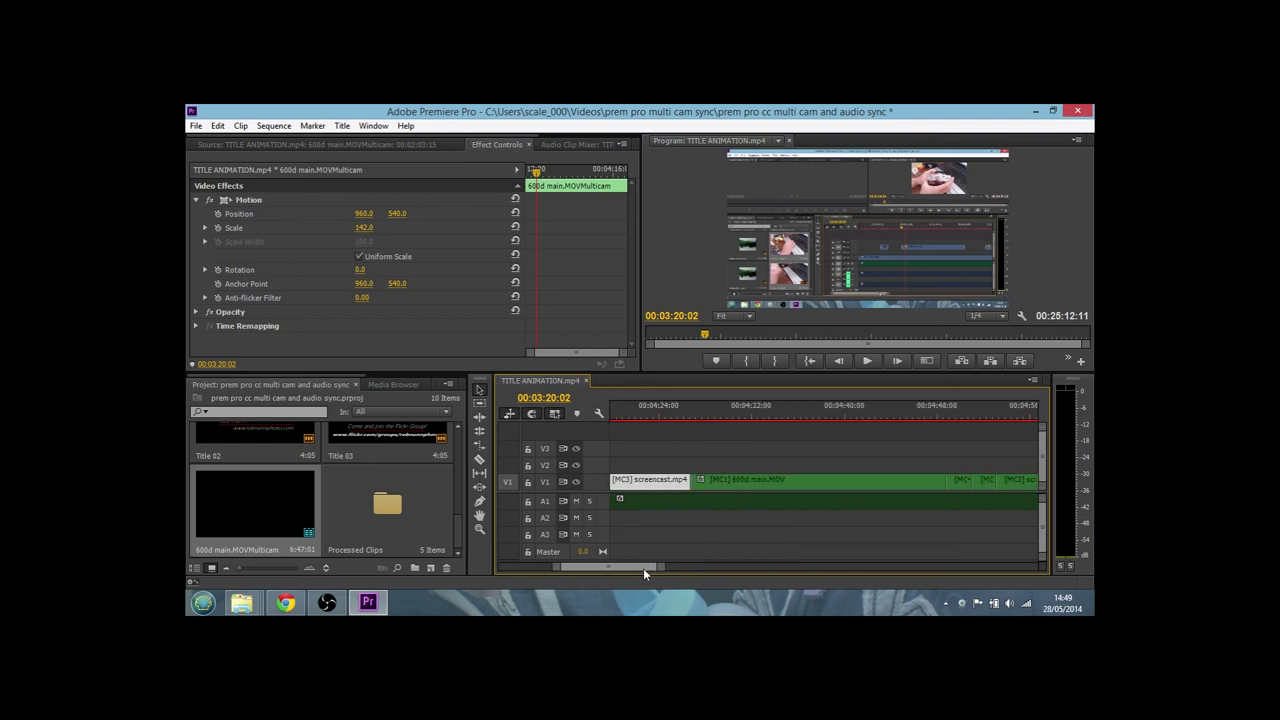
left_click(832, 482)
left_click(960, 480)
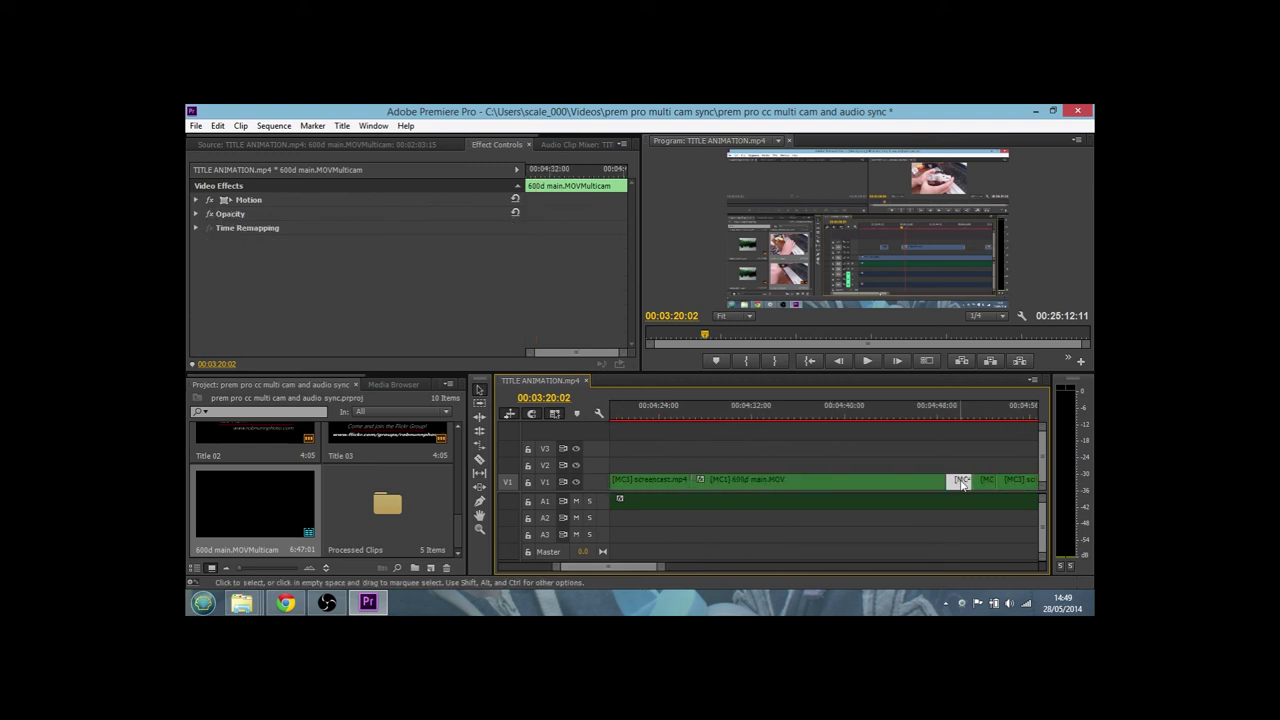
left_click(952, 413)
Return to 00:00:31:05 near the sequence's start and play the edited camera cuts through to about 00:00:43:19
left_click_drag(647, 564, 594, 570)
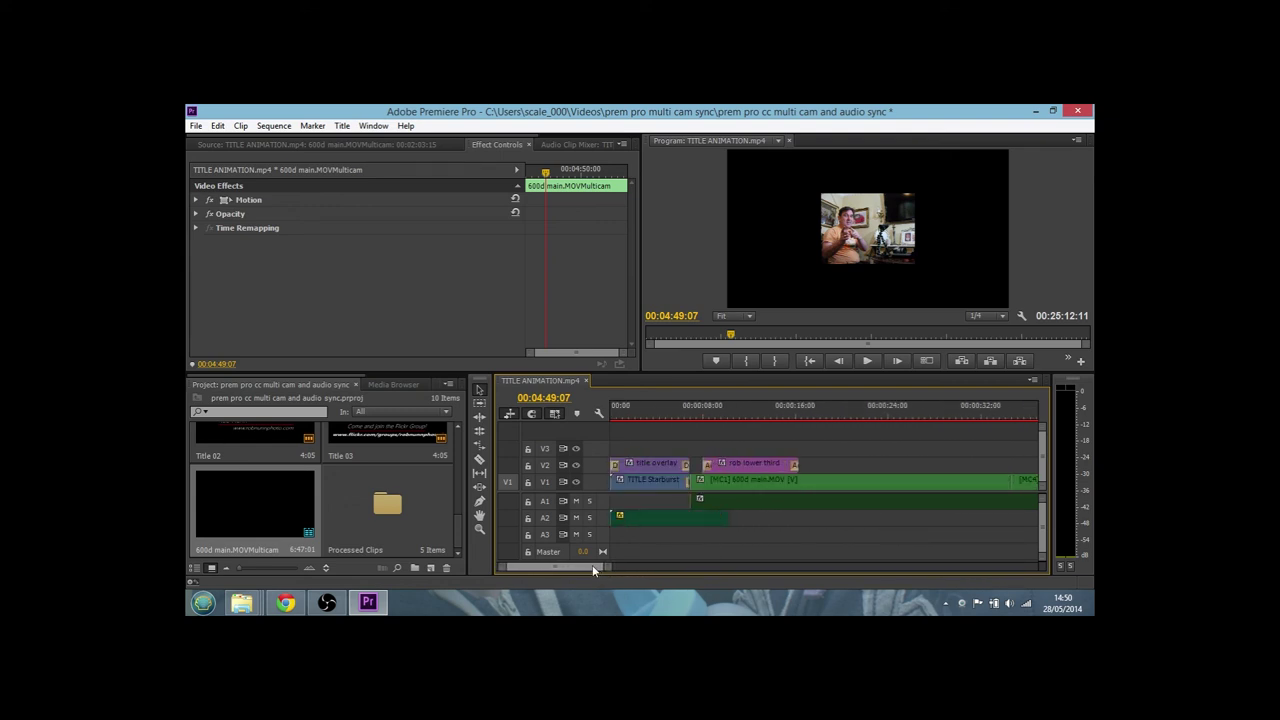
left_click_drag(593, 566, 597, 564)
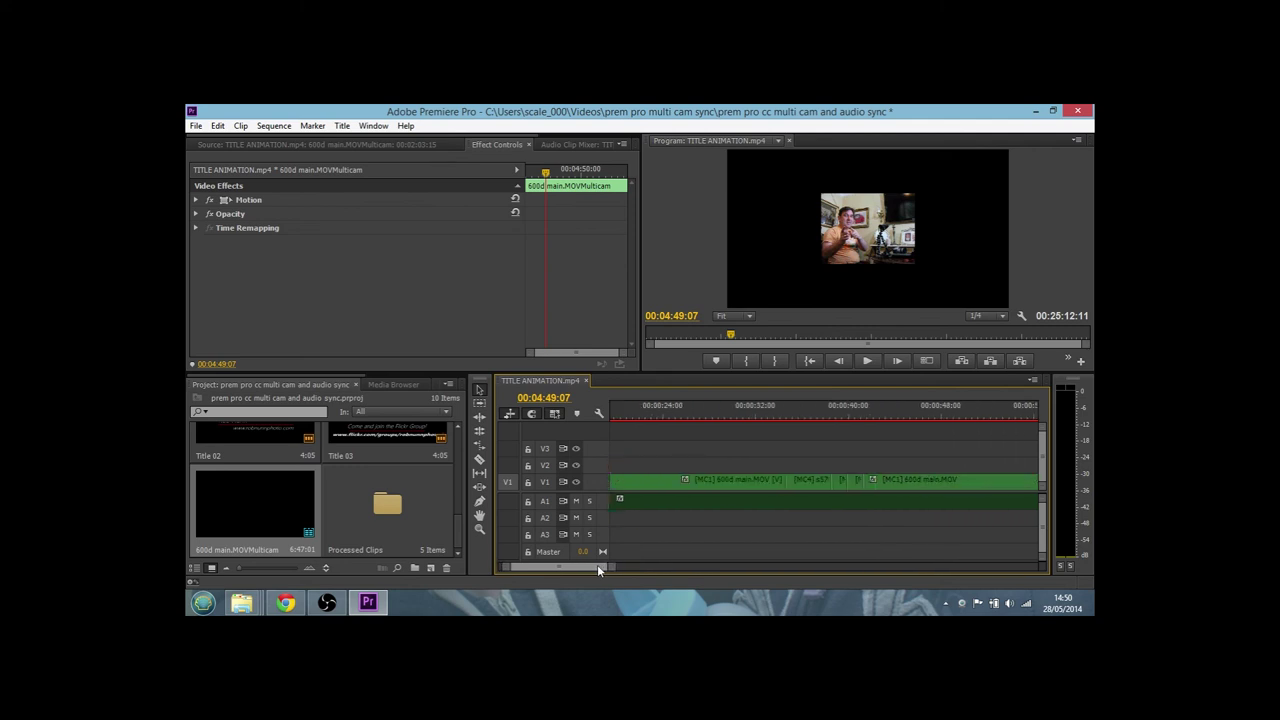
left_click(747, 418)
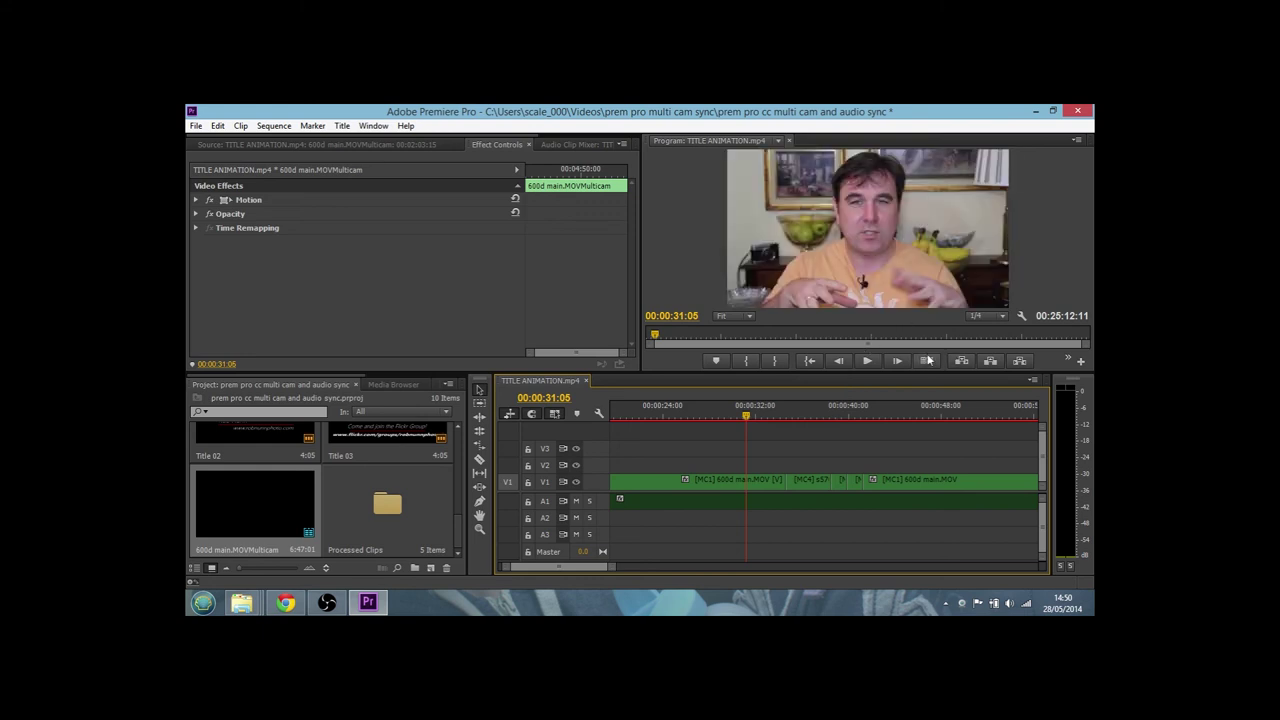
left_click(867, 361)
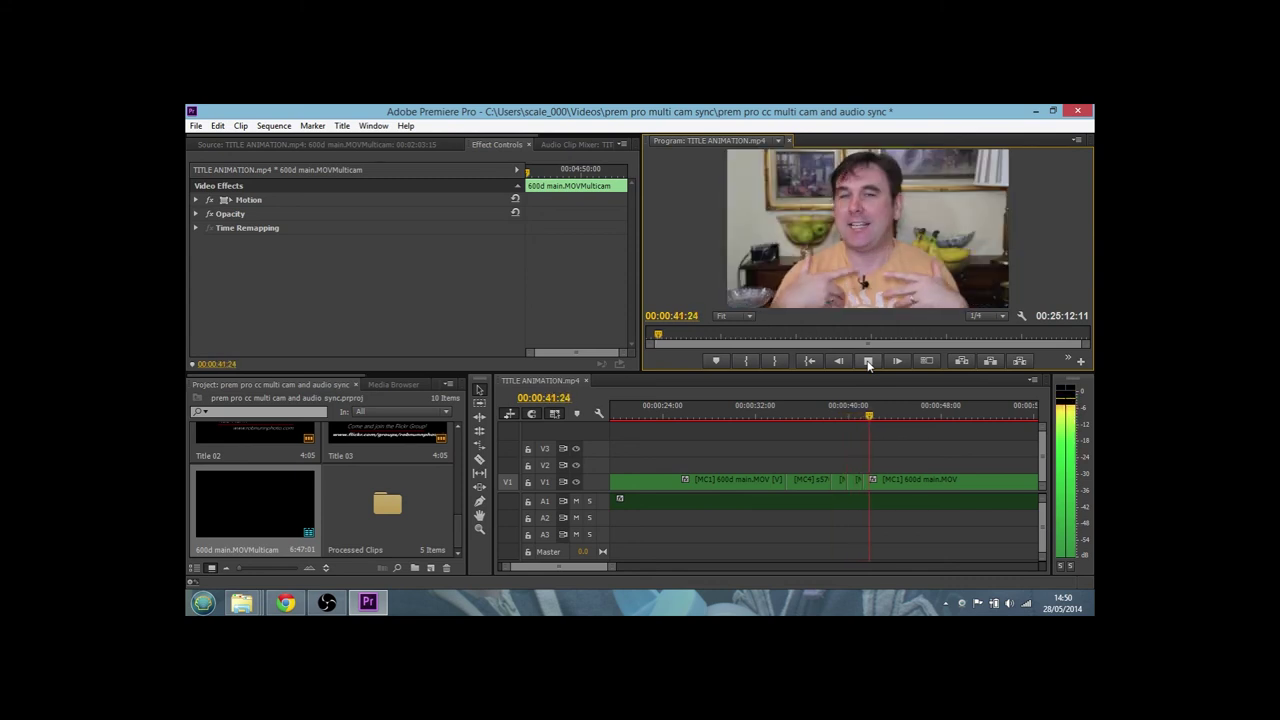
left_click(868, 361)
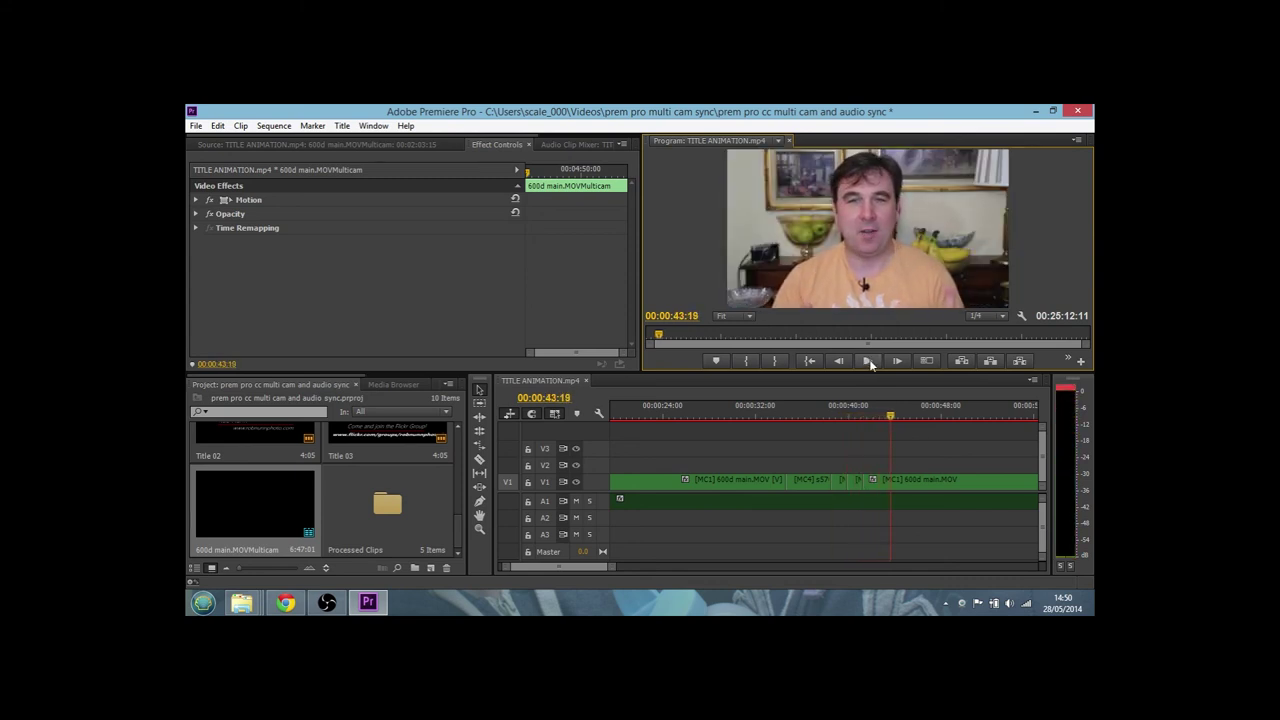
Adjust the system volume and play the sequence from 00:00:55:13 through the side camera cut into the closeup, stopping at 00:01:28:12
left_click_drag(595, 567, 602, 567)
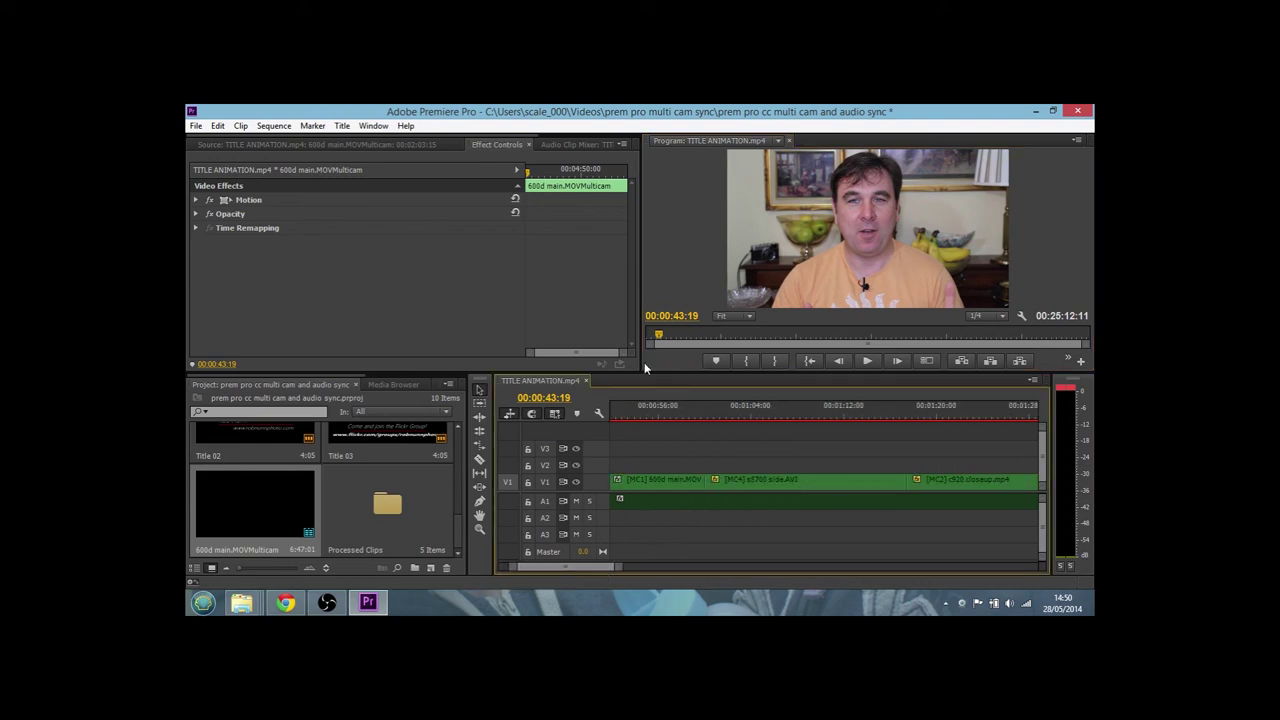
left_click(691, 414)
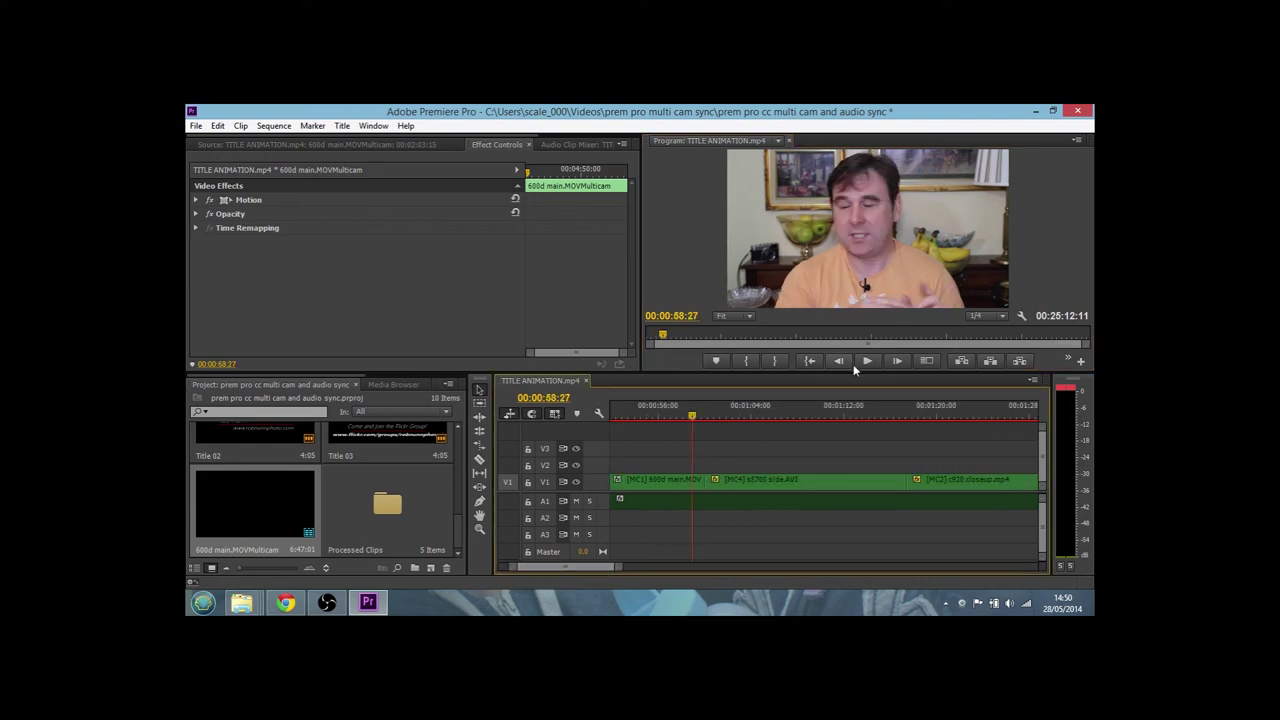
left_click(652, 413)
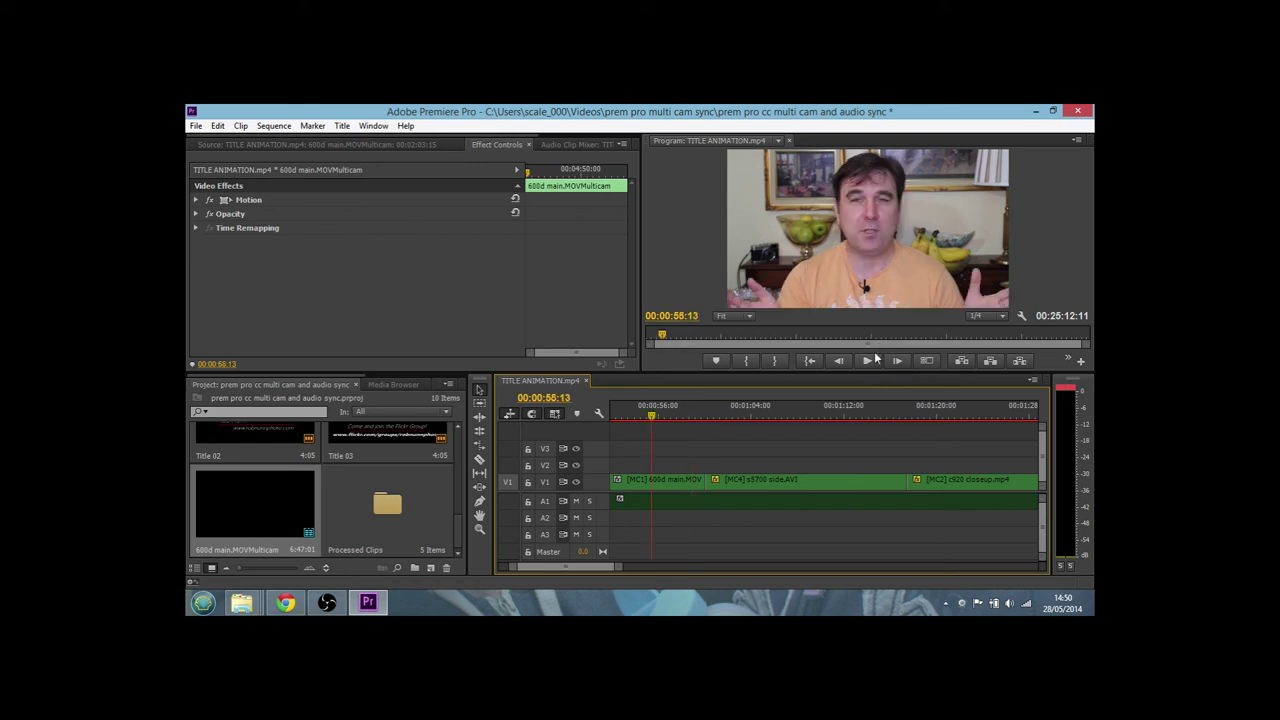
left_click(1010, 603)
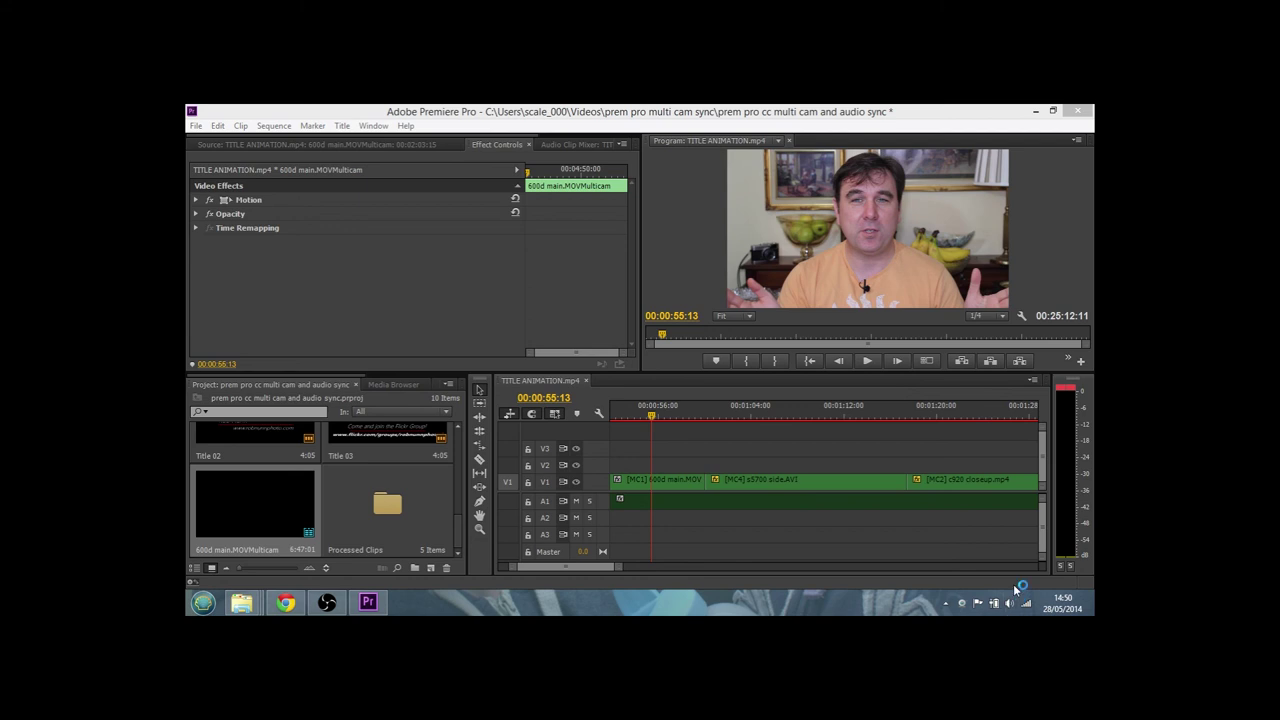
left_click_drag(1008, 481, 1008, 460)
left_click(871, 360)
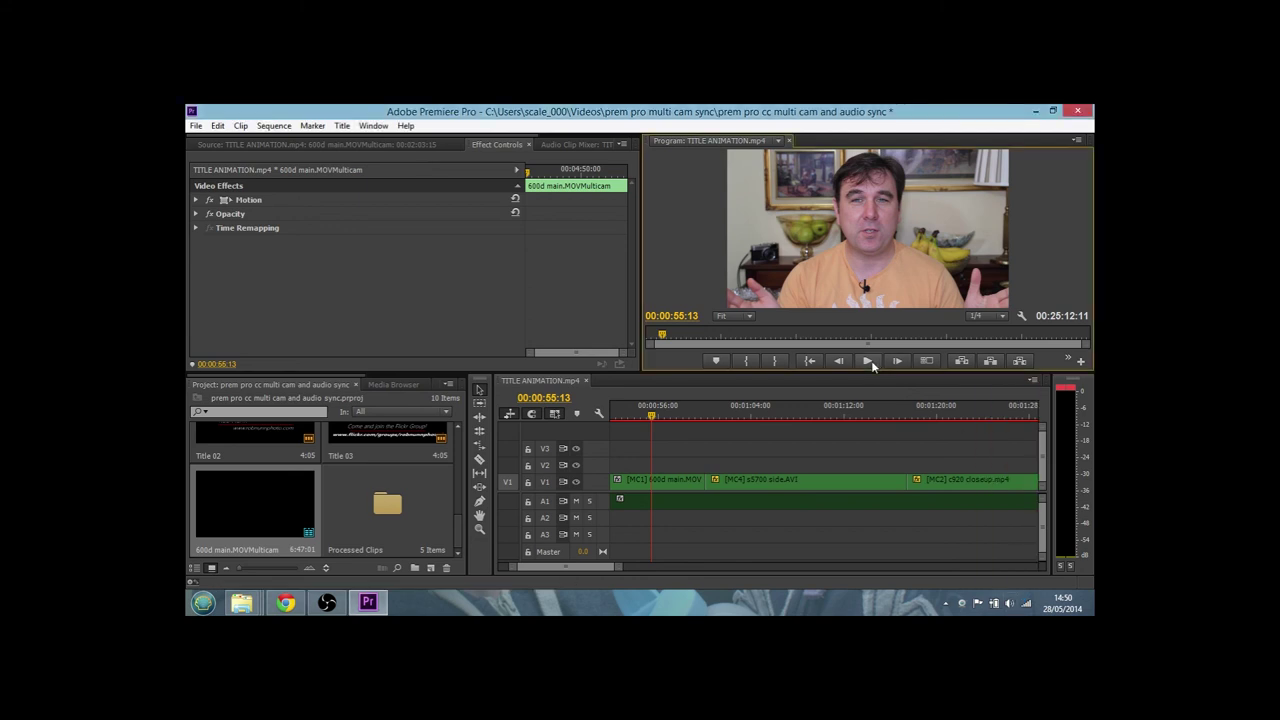
left_click(868, 361)
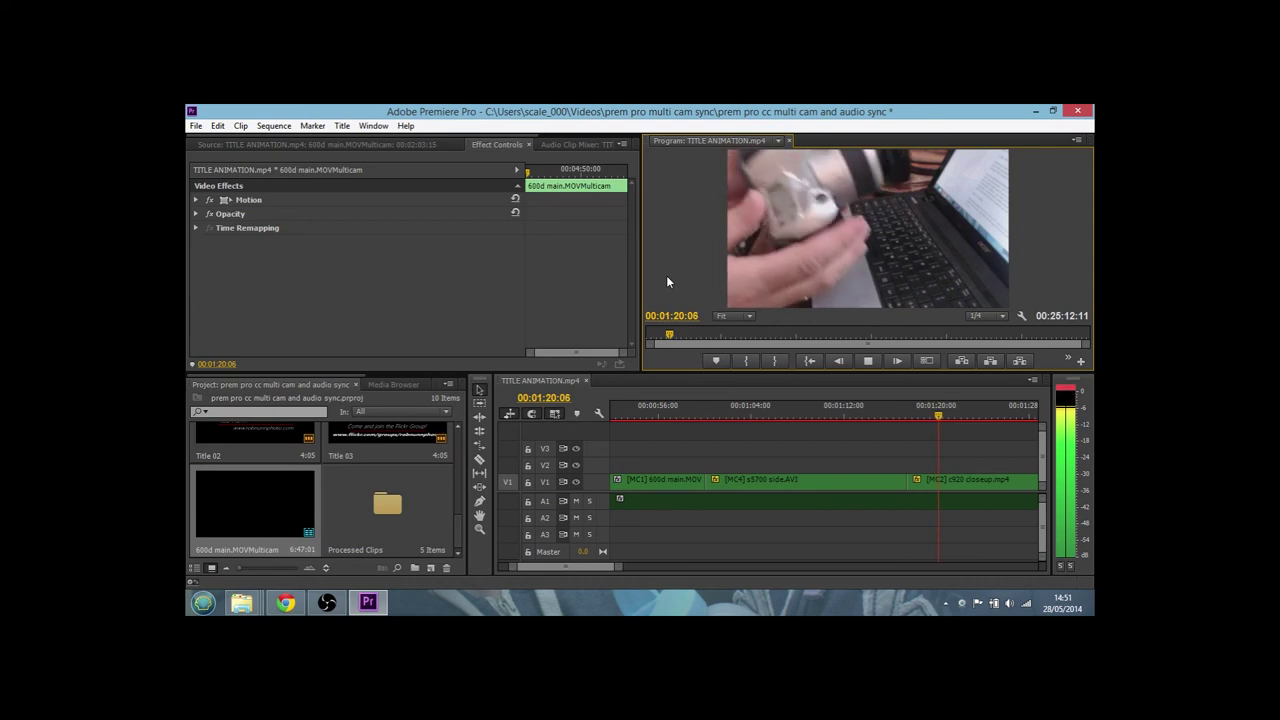
left_click(871, 361)
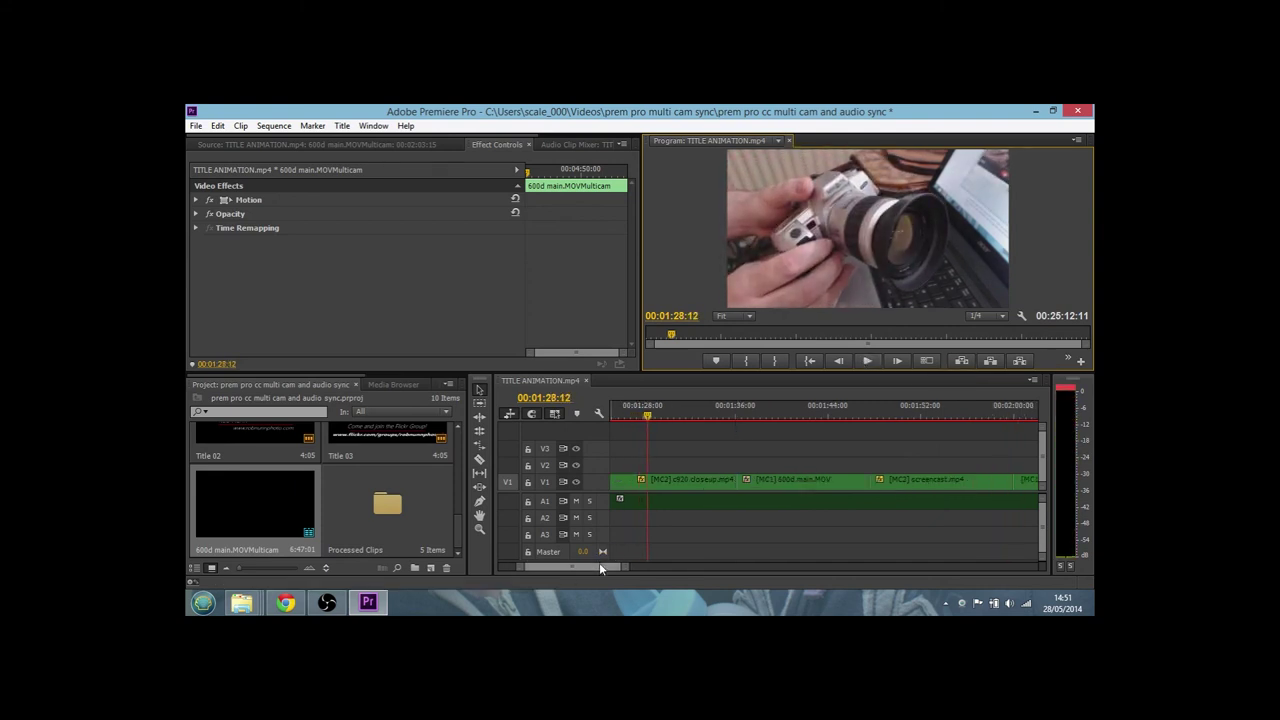
Open the settings of the Dip to Black transition between the starburst title and the first 600d main section
left_click_drag(599, 564, 578, 564)
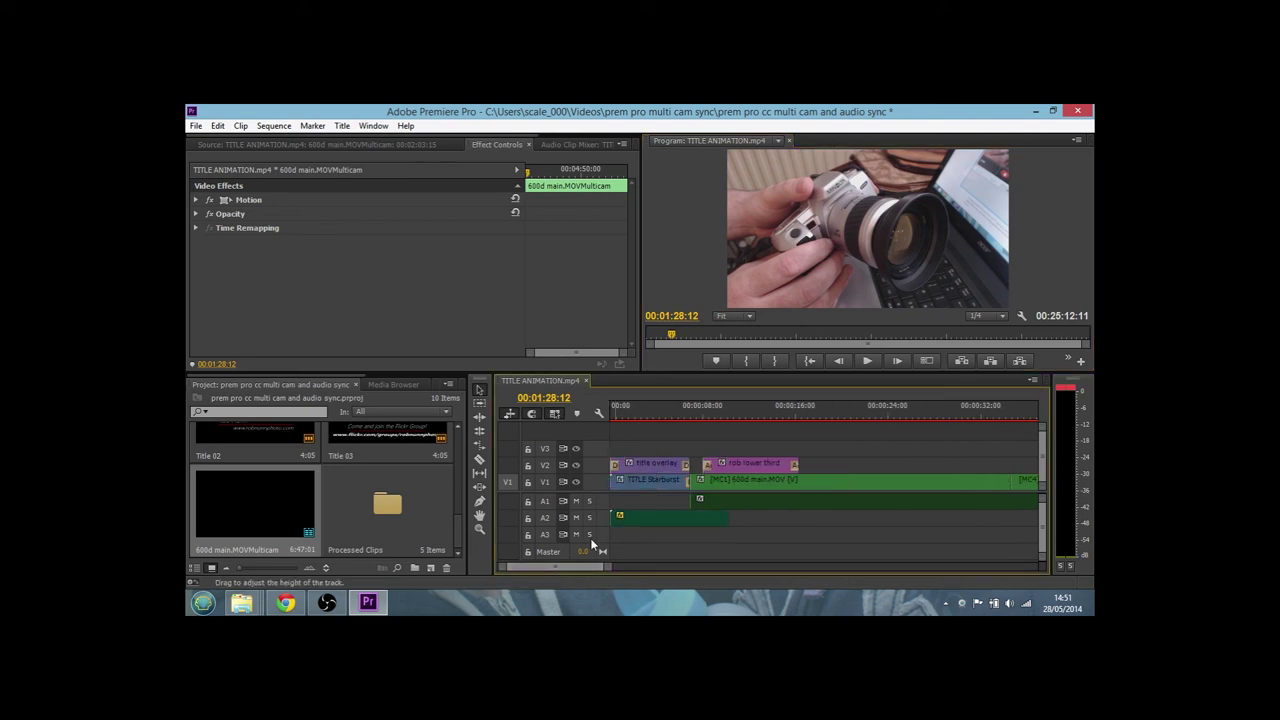
double_click(691, 484)
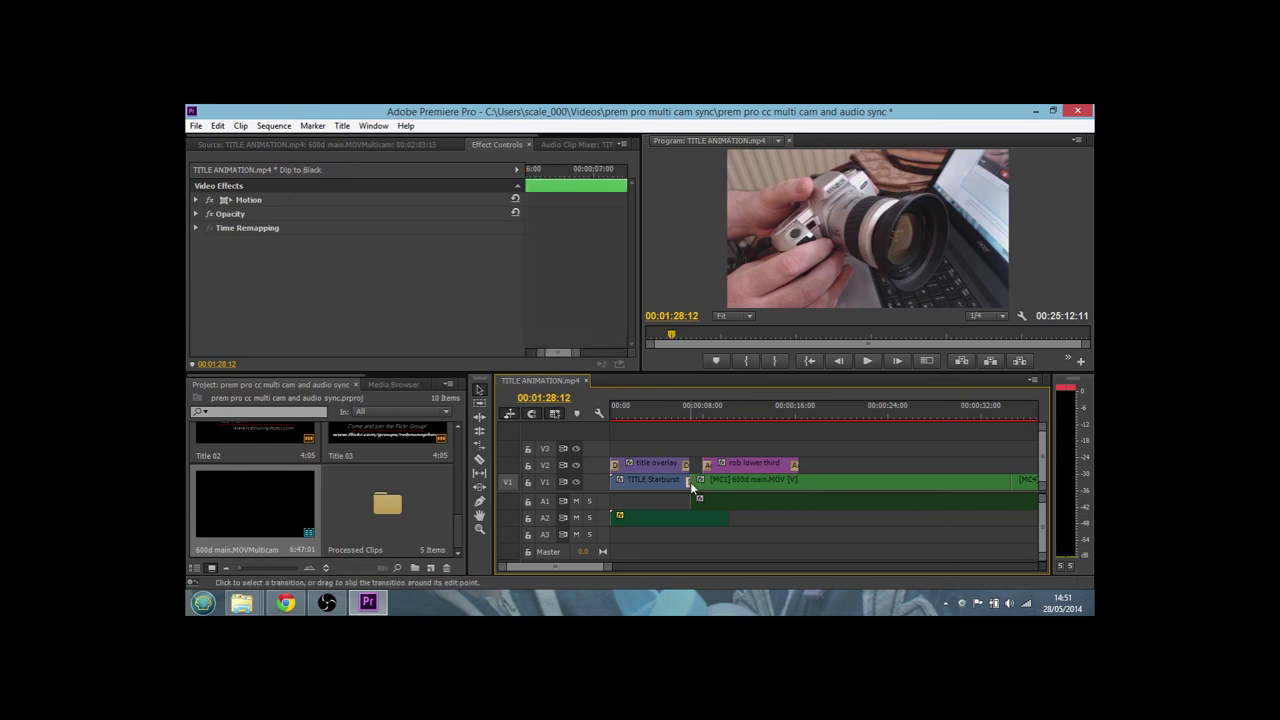
left_click(695, 364)
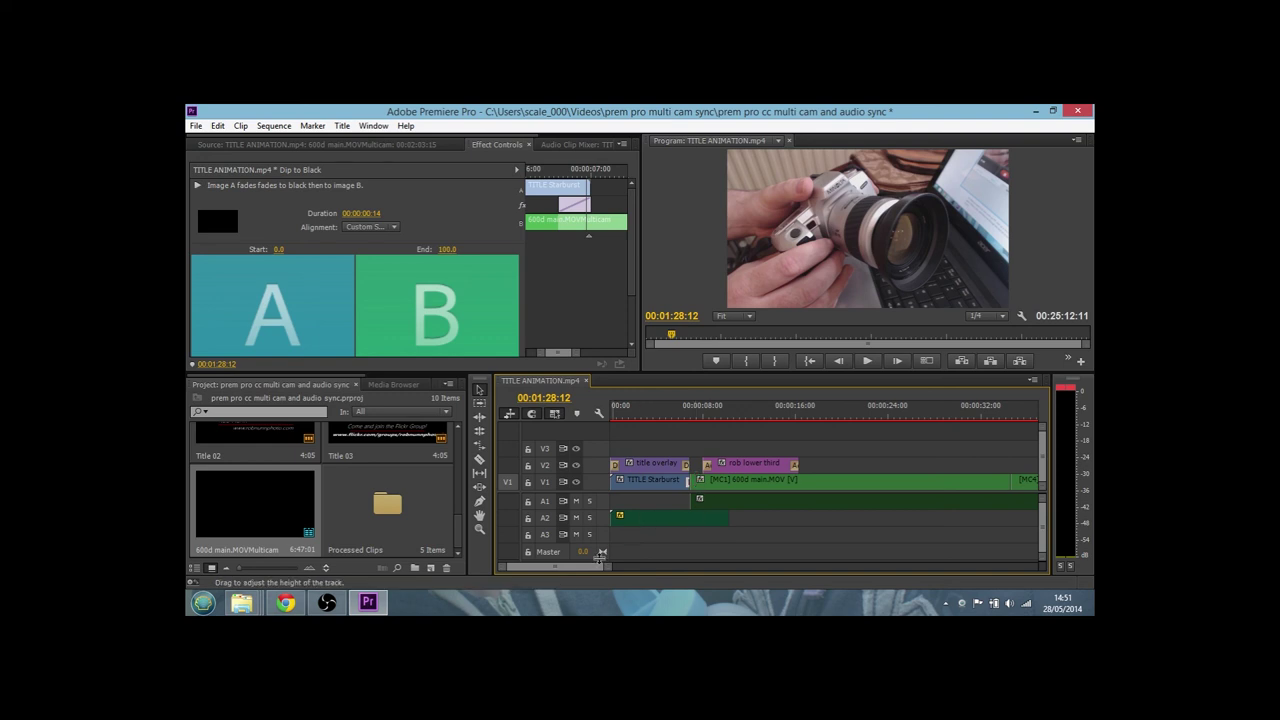
Apply the default transition to the cut between the 600d main and s5700 side sections at 00:00:34:19
left_click_drag(592, 571, 598, 573)
double_click(716, 479)
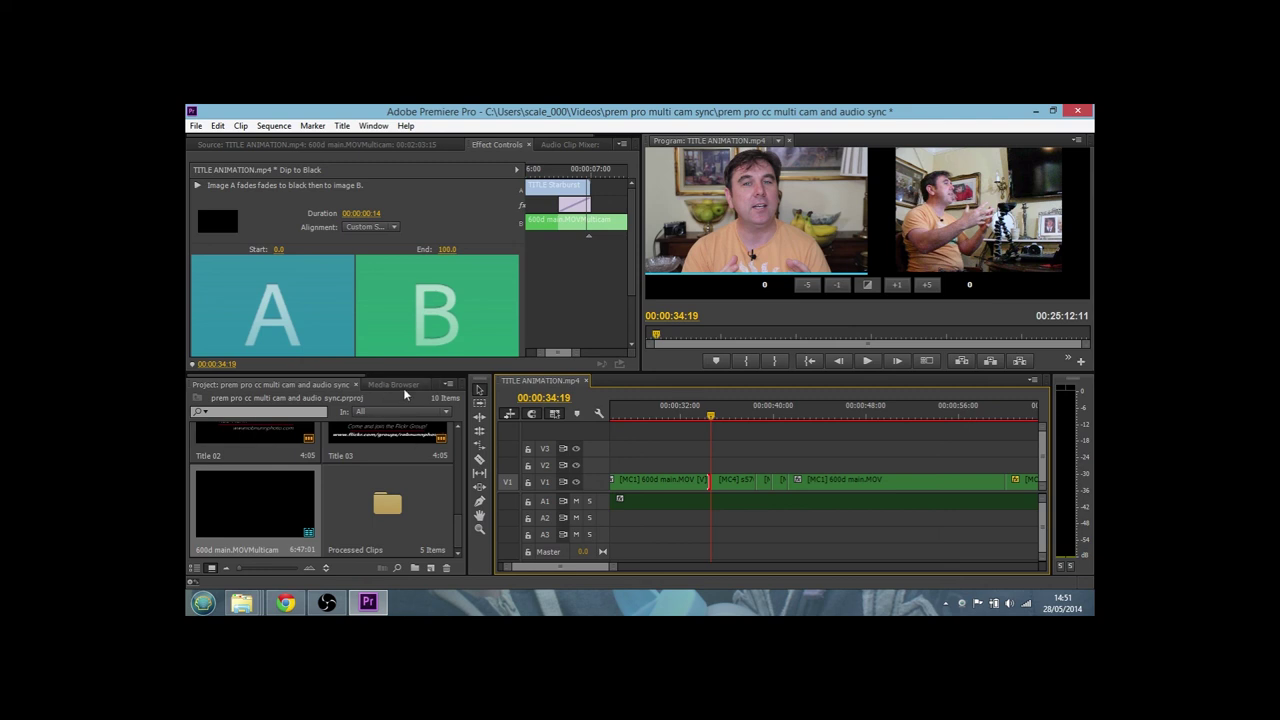
left_click(867, 284)
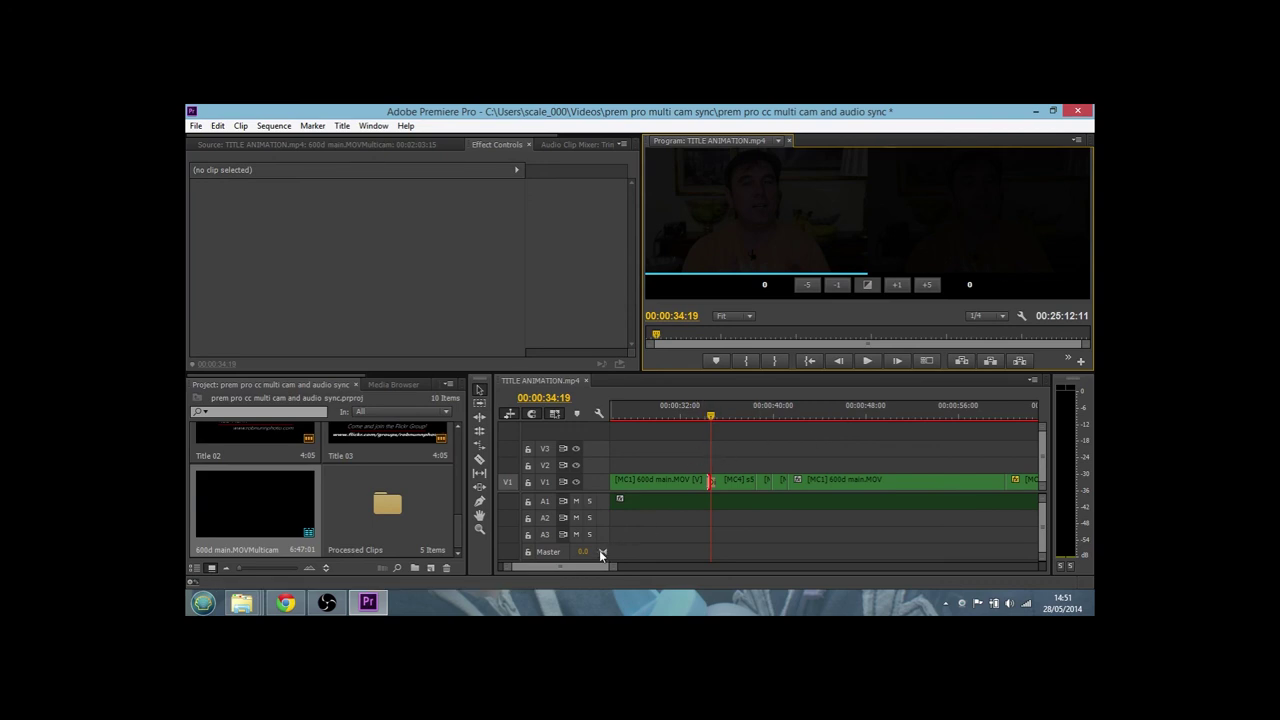
Show the Create Multi-Camera Source Sequence command for all clips in the Processed Clips bin, and close the bin without running it
left_click_drag(586, 565, 570, 566)
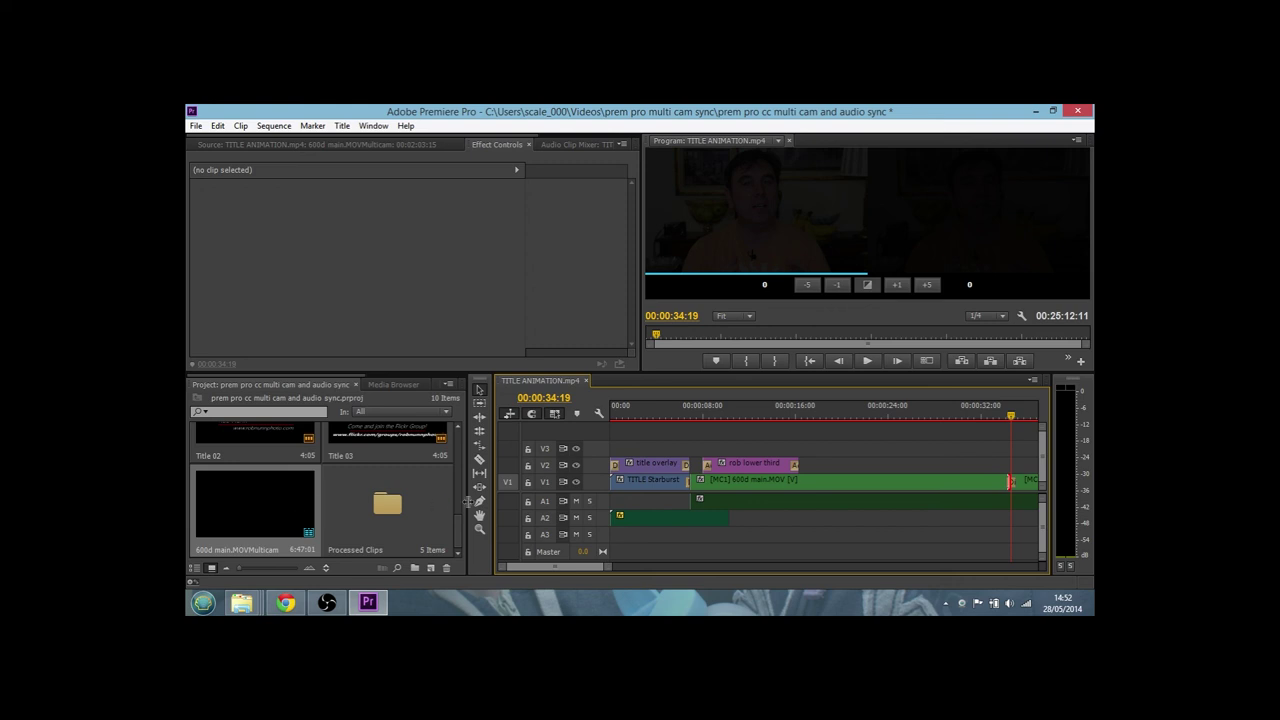
double_click(387, 502)
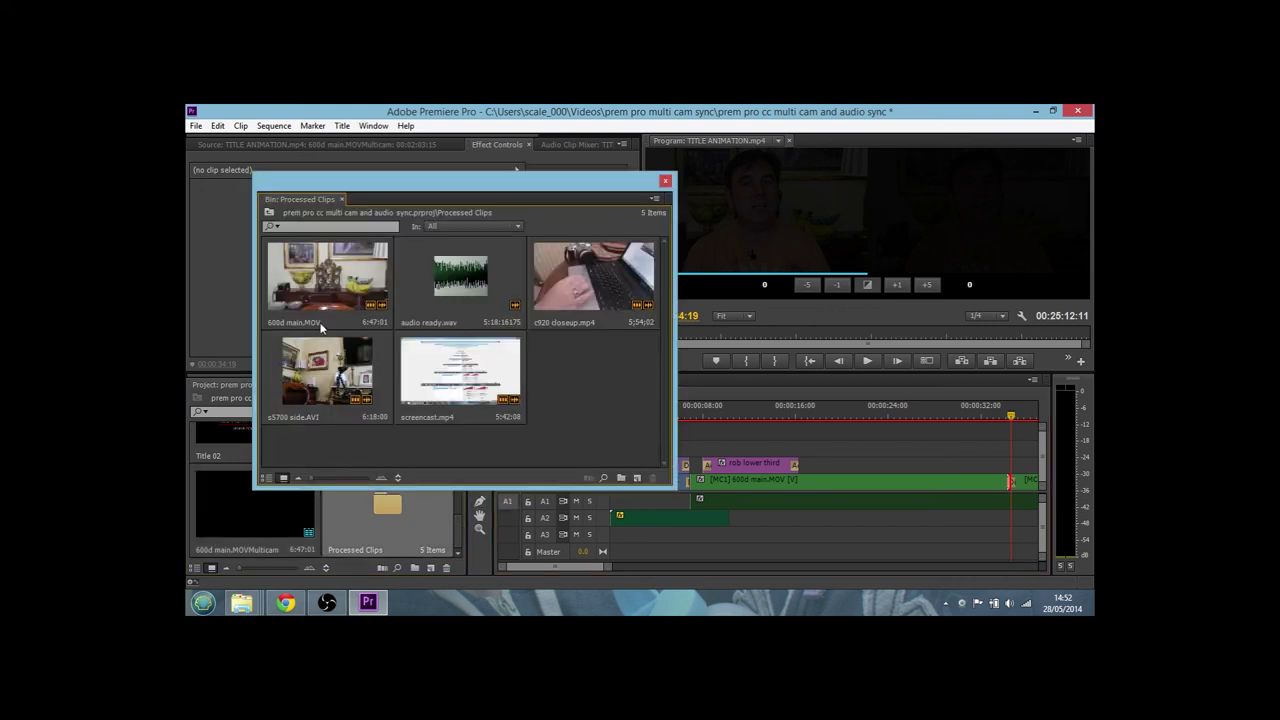
key("ctrl+a")
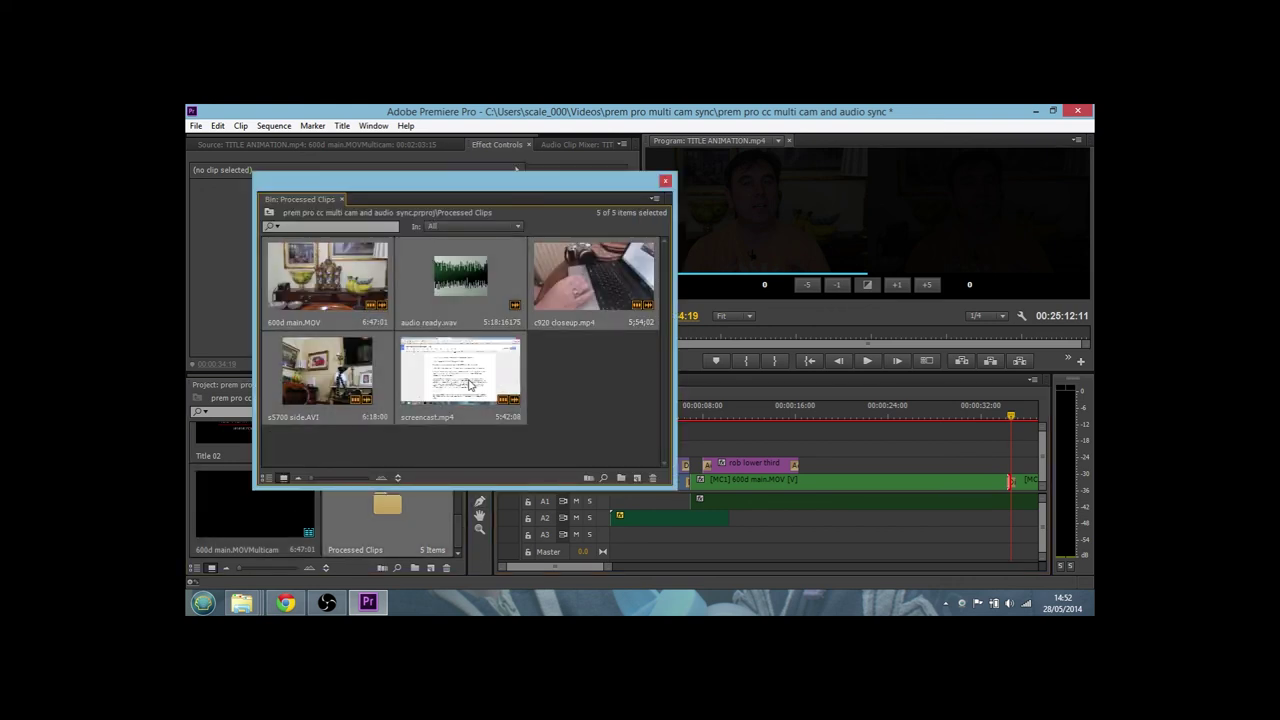
right_click(469, 384)
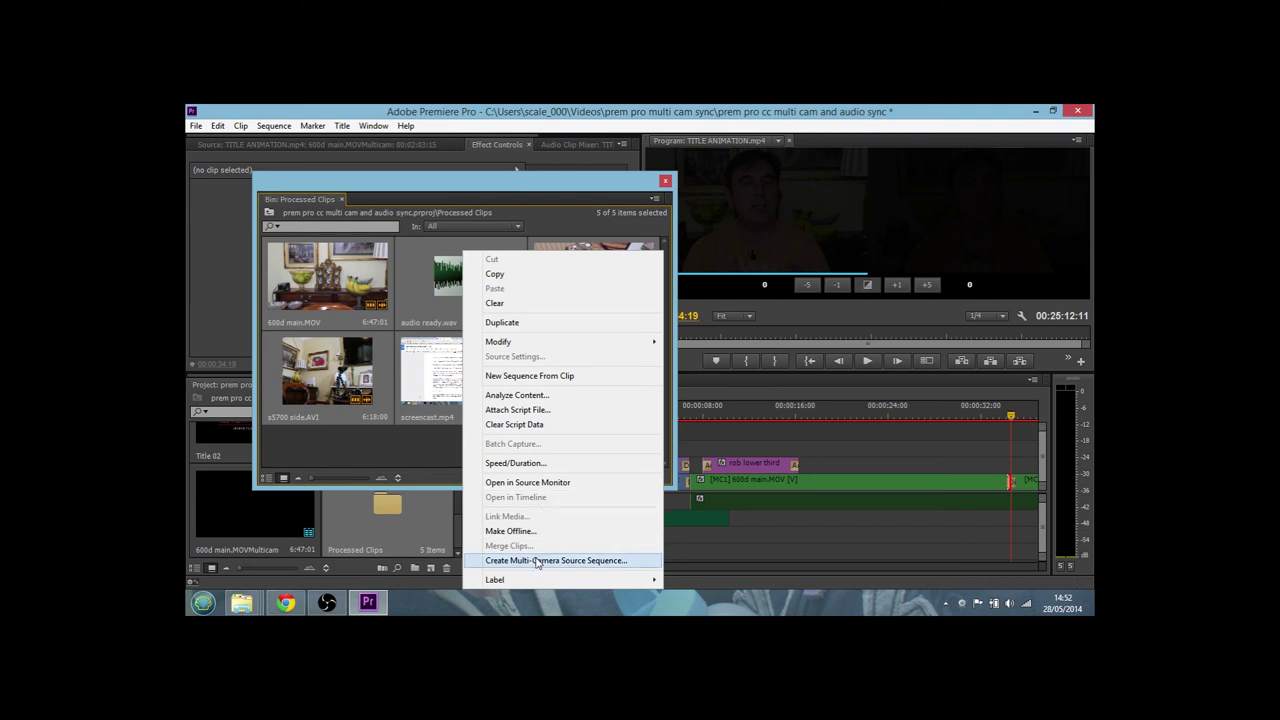
left_click(627, 184)
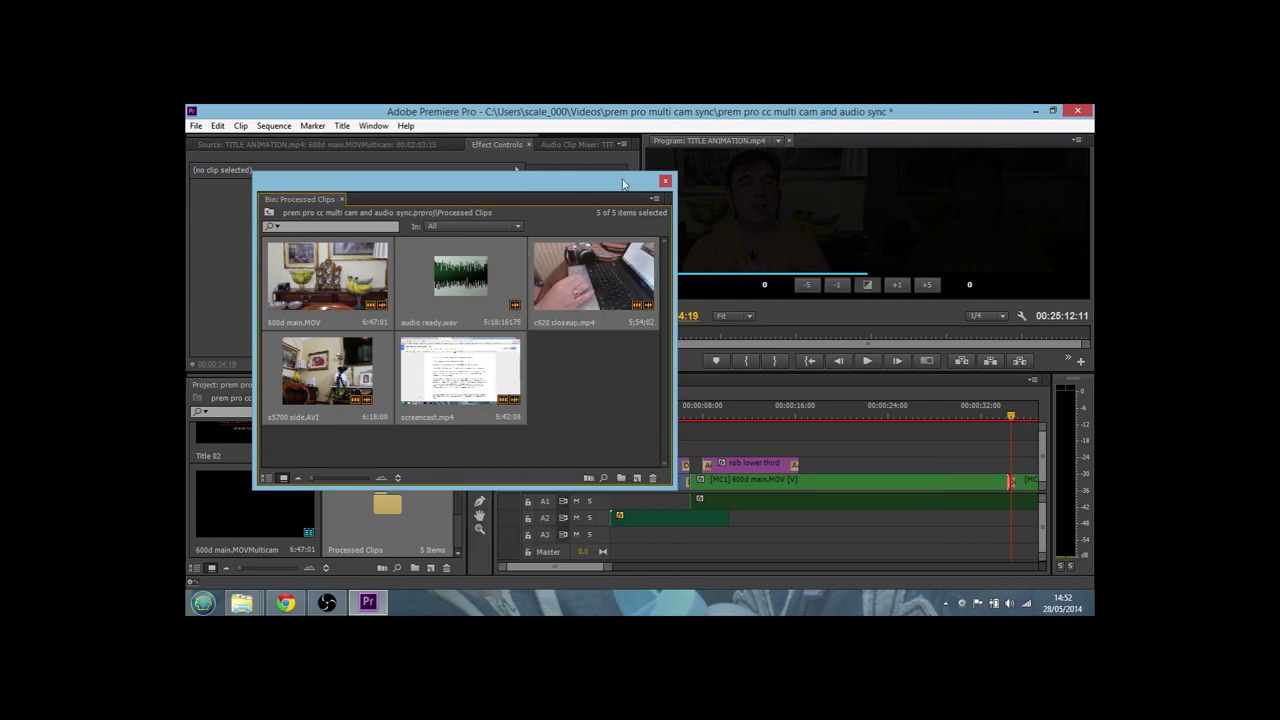
left_click(665, 182)
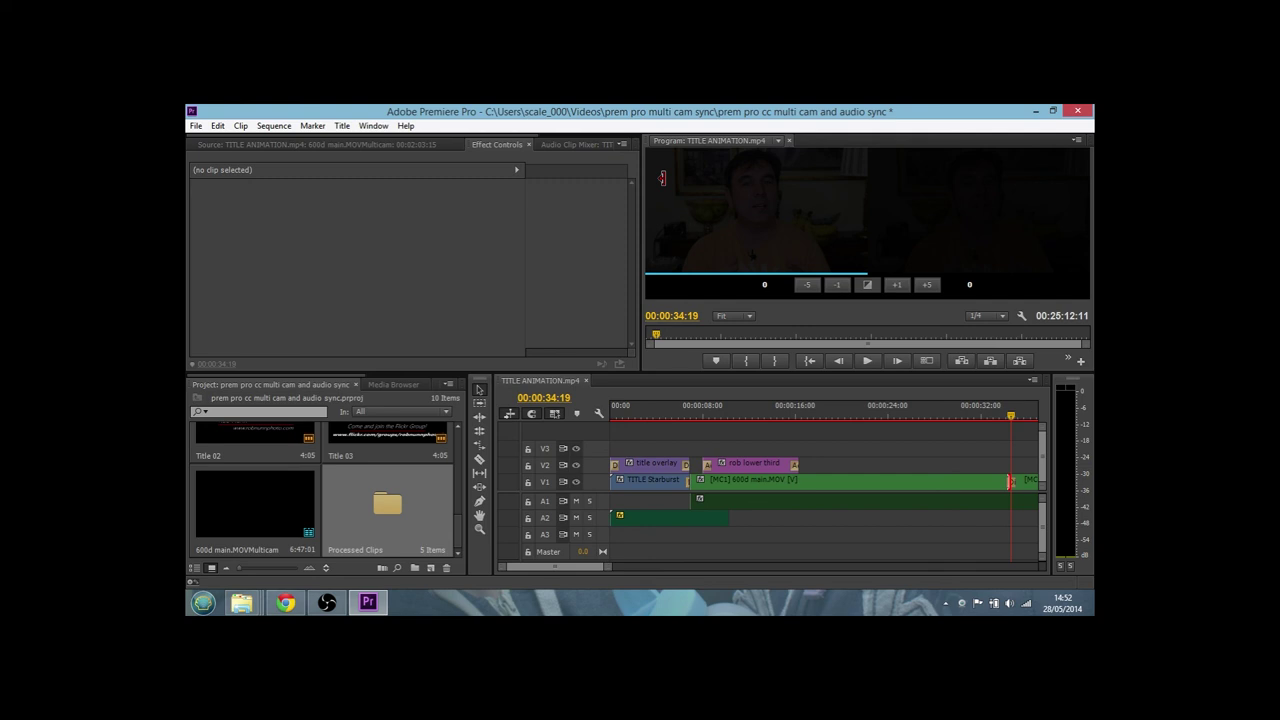